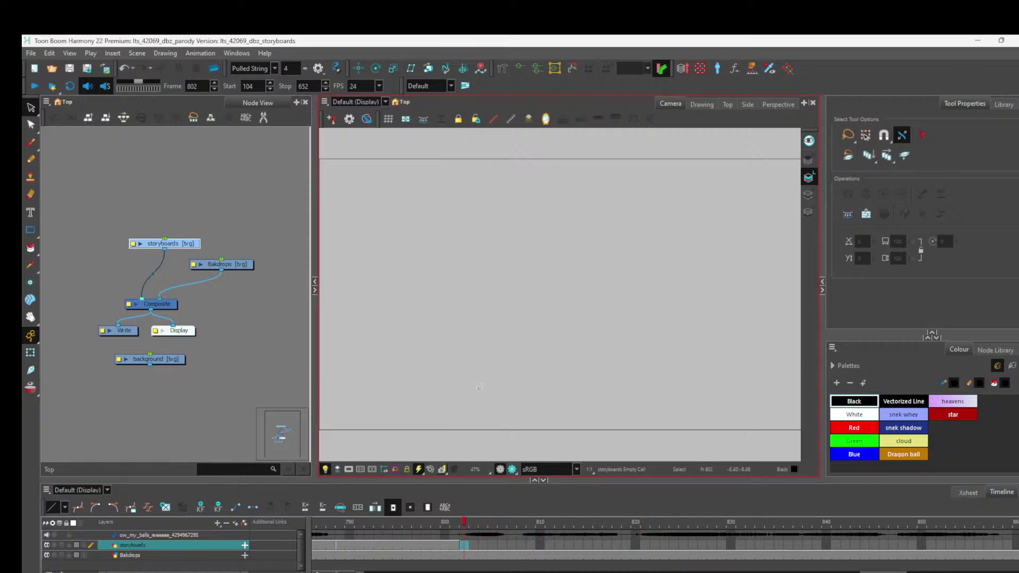
Substitute the storyboards cell at frame 802 with the existing drawing of the grinning mustached face and small crossed-arms character.
key(])
key(])
key(])
key(])
key(])
key(])
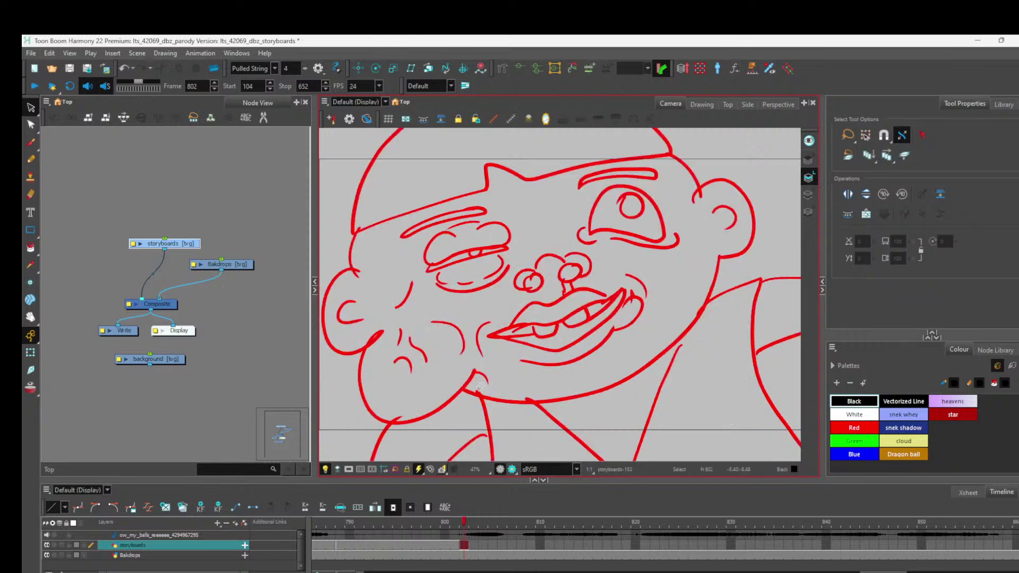
key(])
key(])
key(])
key(])
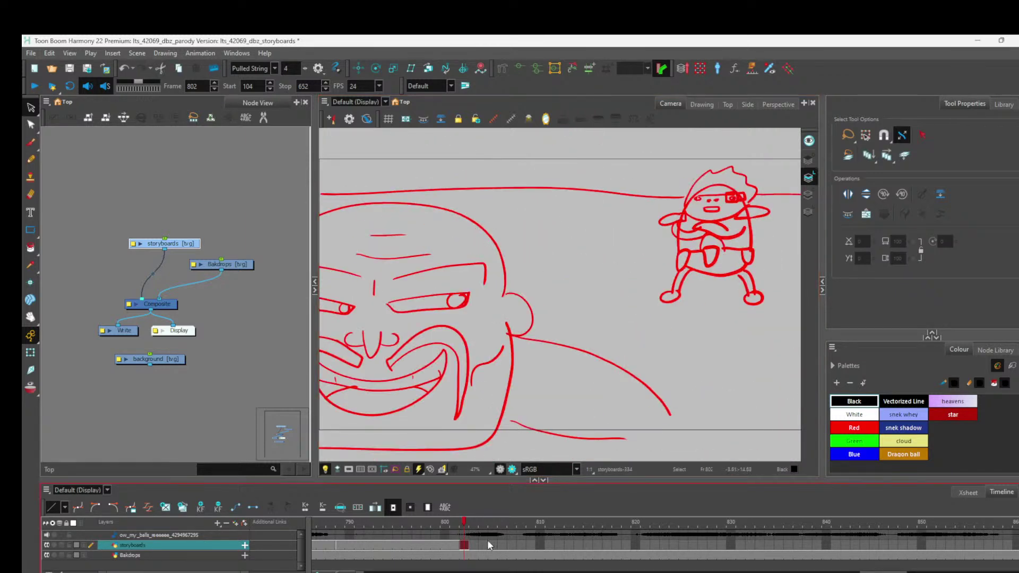
Extend the frame 802 drawing's exposure on the storyboards layer through frame 859.
drag(464, 525, 832, 546)
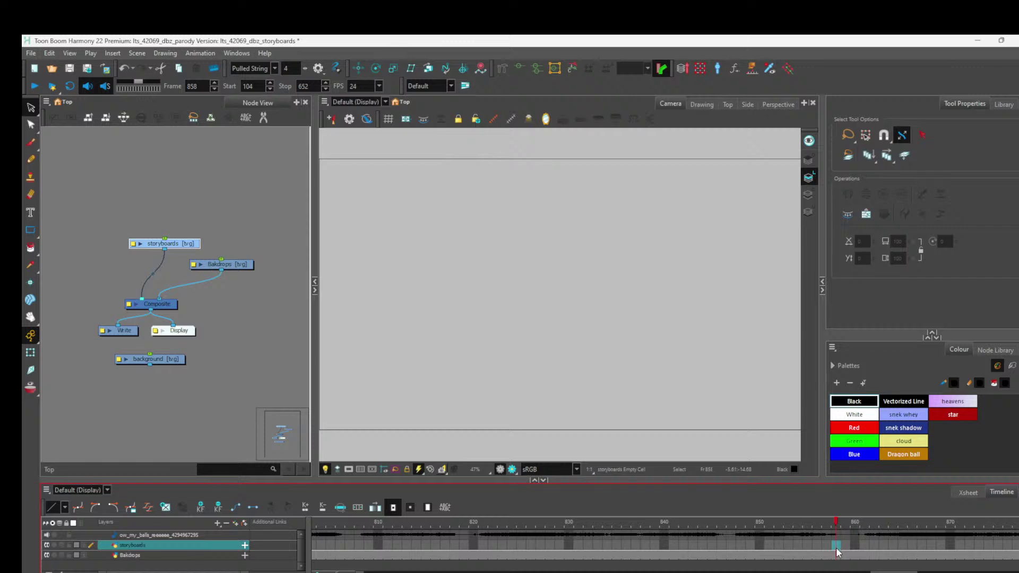
scroll(714, 547, down, 2)
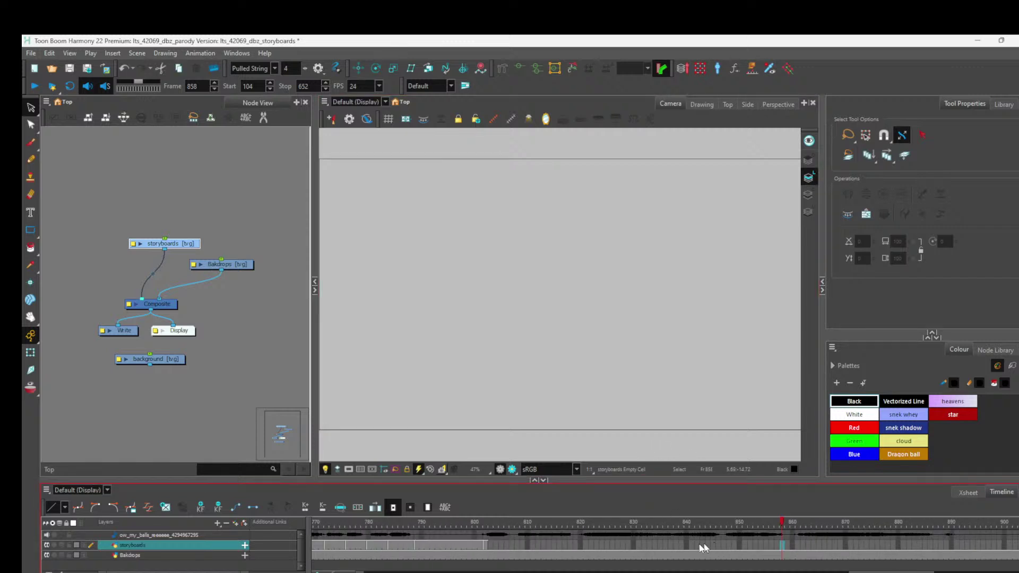
click(485, 545)
shift+click(795, 556)
shift+click(787, 546)
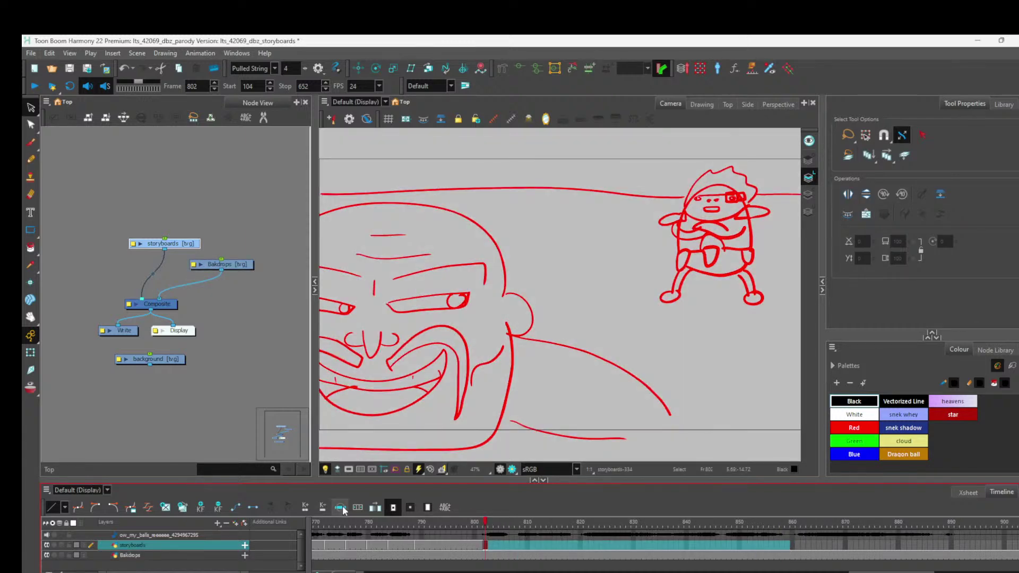
click(375, 508)
click(792, 546)
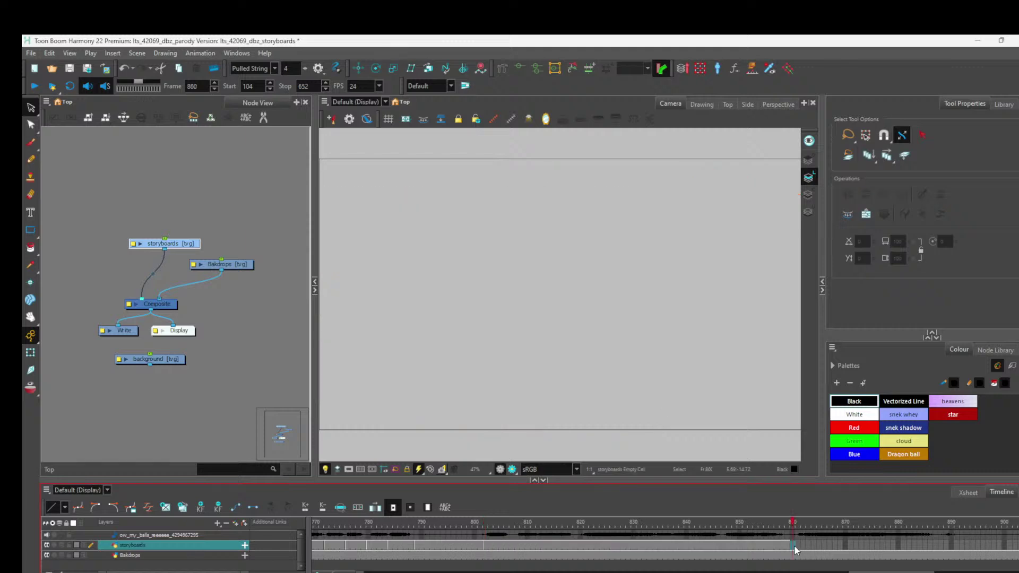
Duplicate the storyboards drawing at frame 802 as an independent drawing.
click(485, 545)
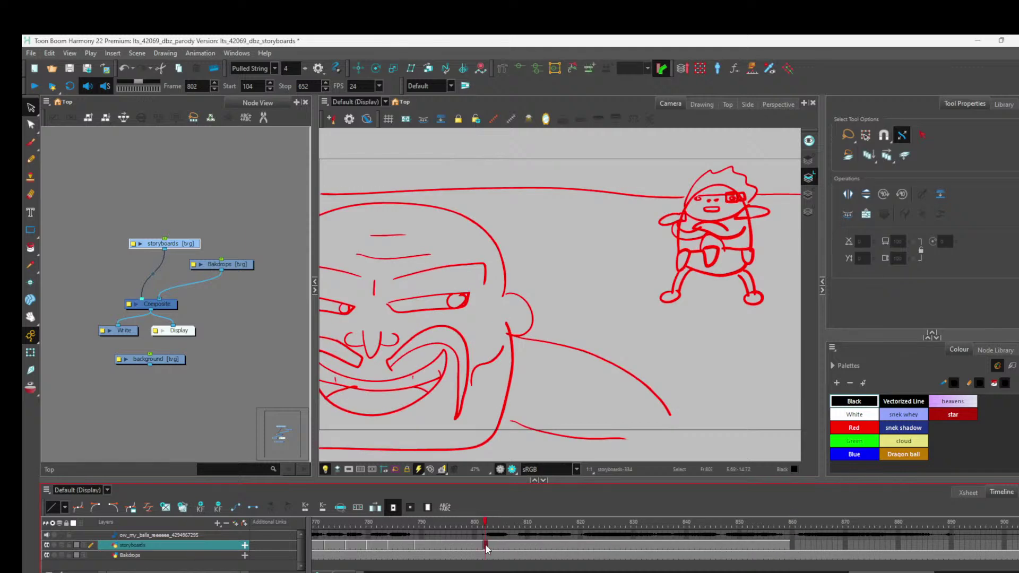
right_click(485, 545)
mouse_move(554, 417)
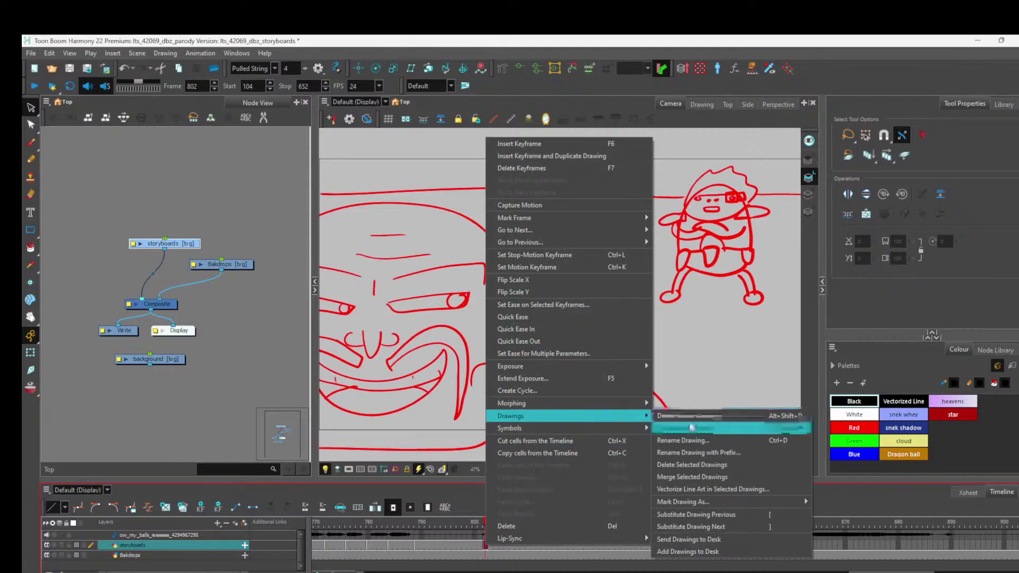
click(688, 424)
Shift the large mustached face, its shoulder lines and the horizon line slightly right in the camera frame.
scroll(688, 425, down, 3)
scroll(584, 371, up, 4)
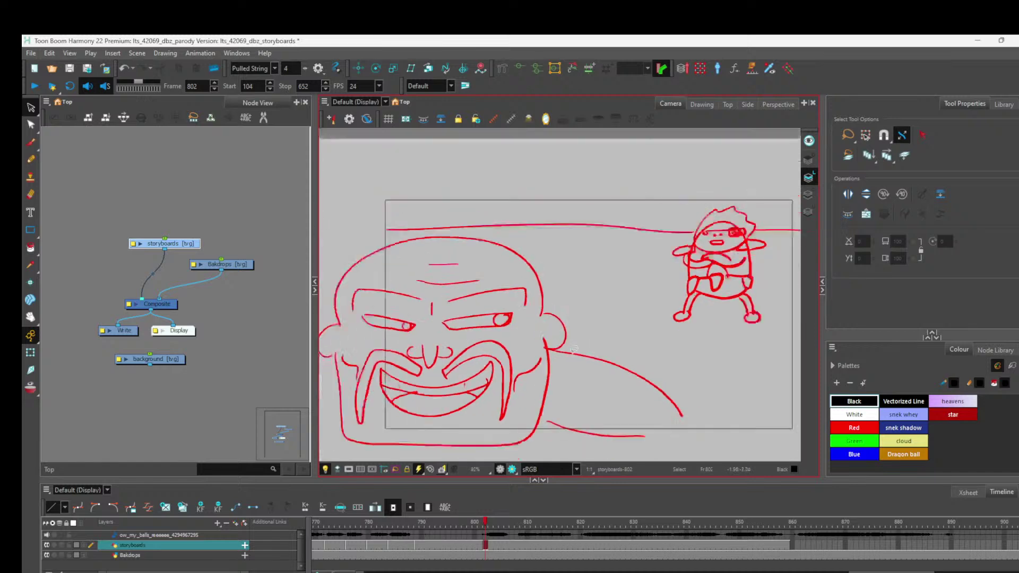
scroll(537, 342, down, 3)
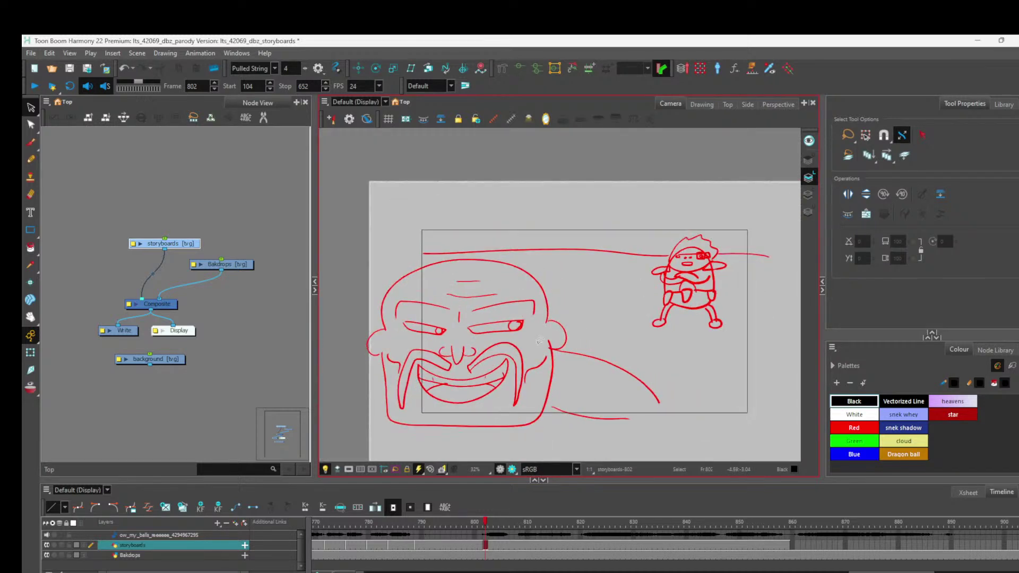
mouse_move(678, 388)
mouse_down()
mouse_move(556, 247)
mouse_move(399, 251)
mouse_move(355, 290)
mouse_move(373, 465)
mouse_move(621, 452)
mouse_move(673, 426)
mouse_move(679, 390)
mouse_up()
drag(521, 356, 554, 355)
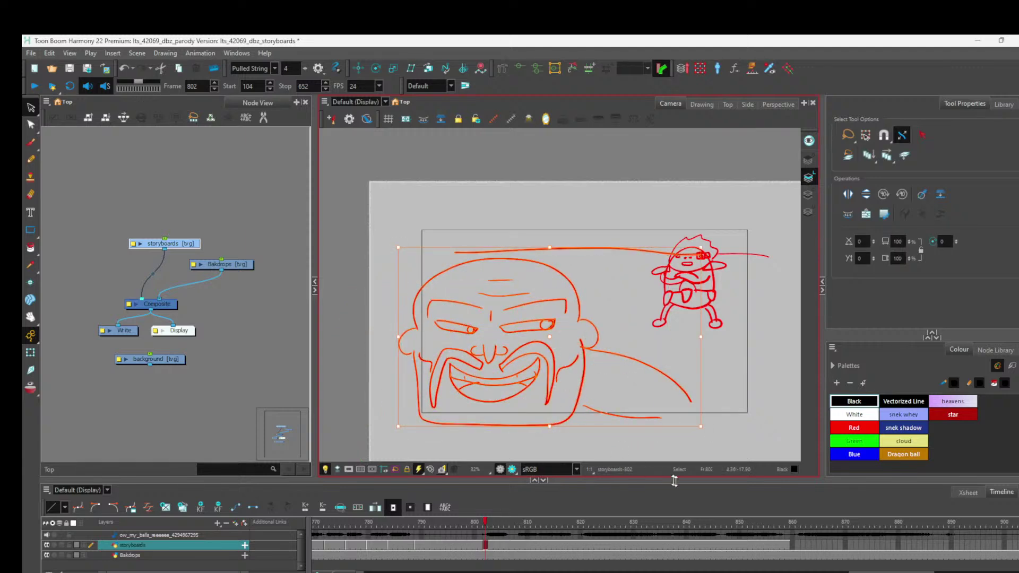
click(682, 451)
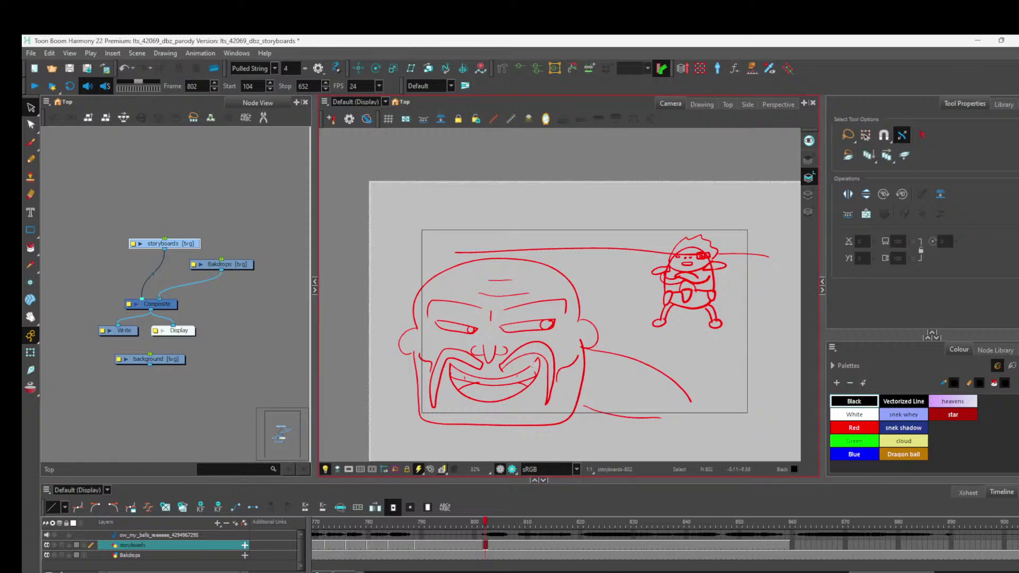
Brush two black left-pointing arrows on the underlay art, one above and one below the camera frame.
click(31, 142)
mouse_move(622, 437)
mouse_down()
mouse_move(476, 440)
mouse_move(481, 432)
mouse_move(484, 457)
mouse_up()
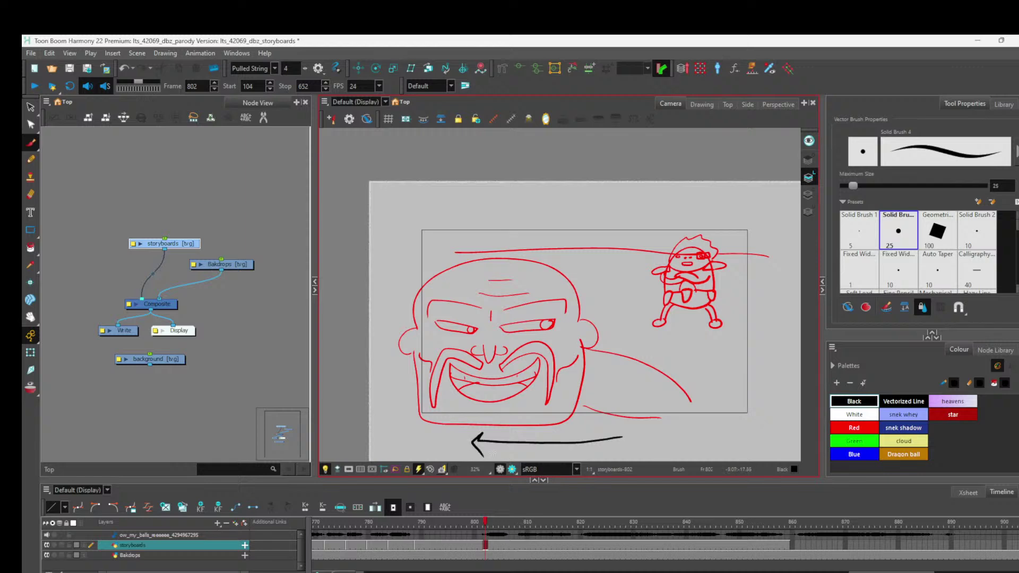
key(ctrl+z)
key(ctrl+z)
click(809, 213)
mouse_move(601, 442)
mouse_down()
mouse_move(478, 446)
mouse_move(482, 437)
mouse_move(495, 457)
mouse_up()
drag(628, 208, 505, 204)
mouse_move(509, 194)
mouse_down()
mouse_move(497, 202)
mouse_move(528, 217)
mouse_up()
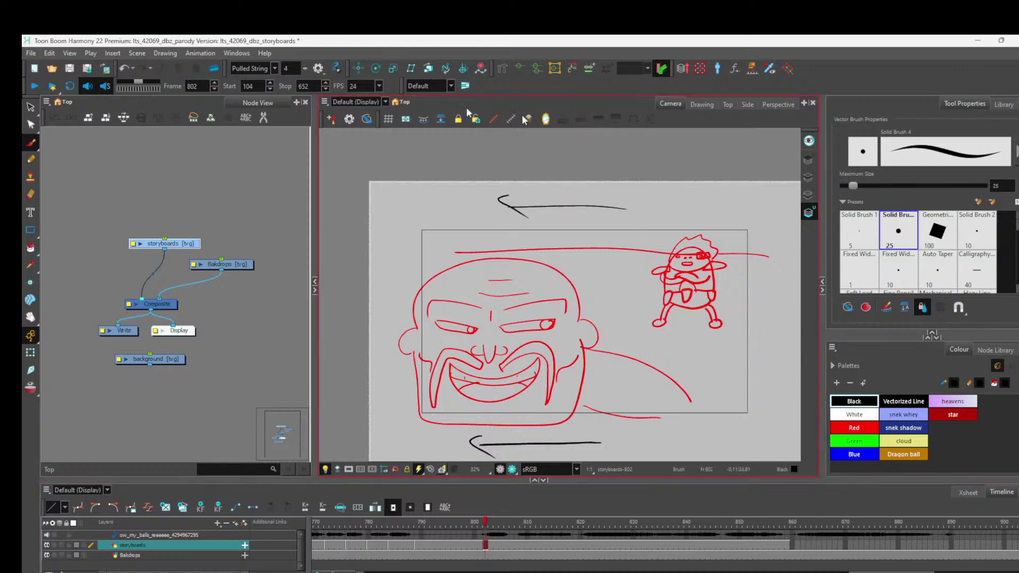
Switch back to the line art and select the small character's strokes with the Select tool.
click(30, 107)
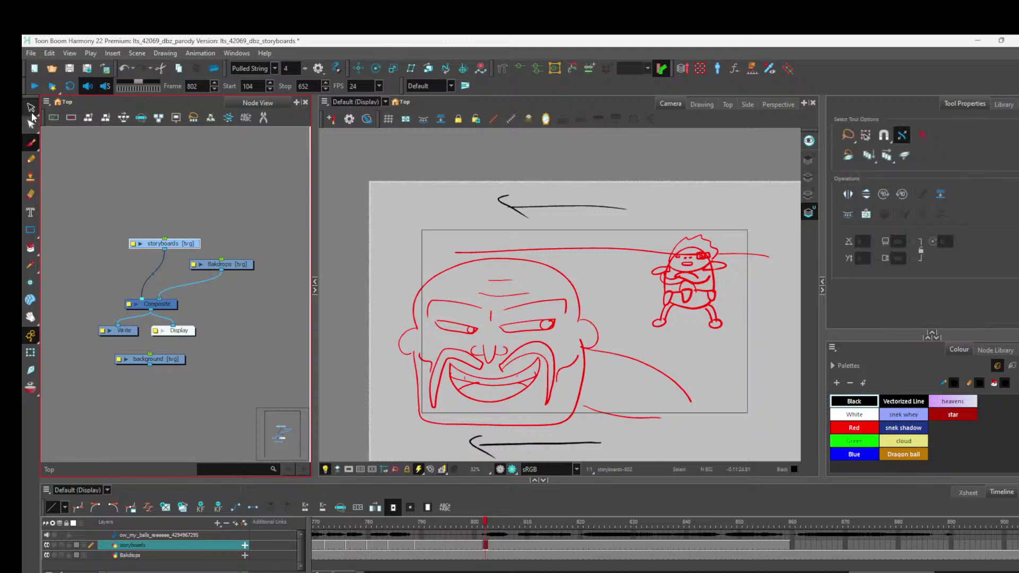
mouse_move(722, 336)
mouse_down()
mouse_move(717, 321)
mouse_move(658, 321)
mouse_move(746, 297)
mouse_move(699, 229)
mouse_move(658, 276)
mouse_move(658, 241)
mouse_move(663, 329)
mouse_move(689, 240)
mouse_up()
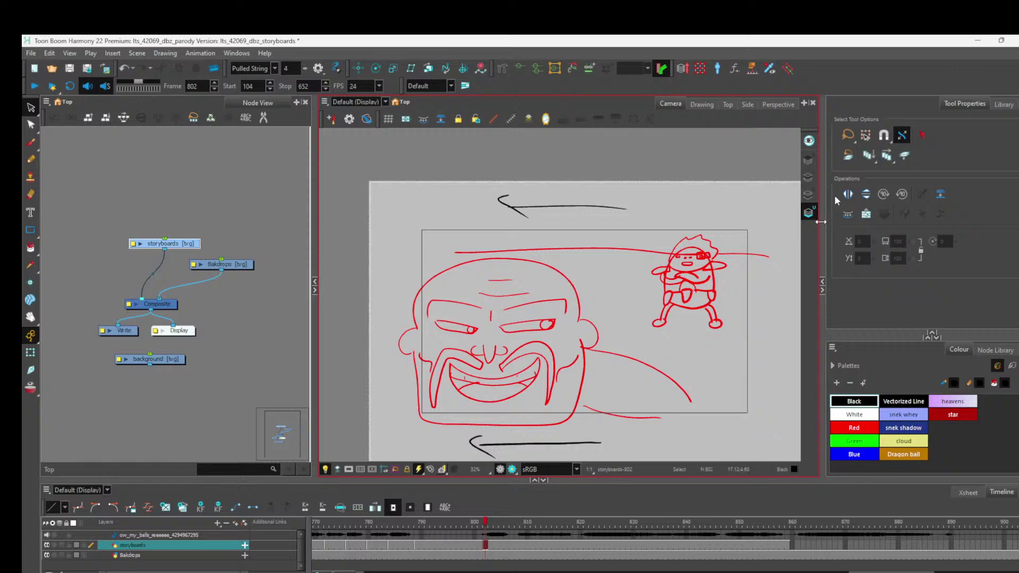
key(l)
mouse_move(716, 224)
mouse_down()
mouse_move(658, 319)
mouse_move(711, 228)
mouse_up()
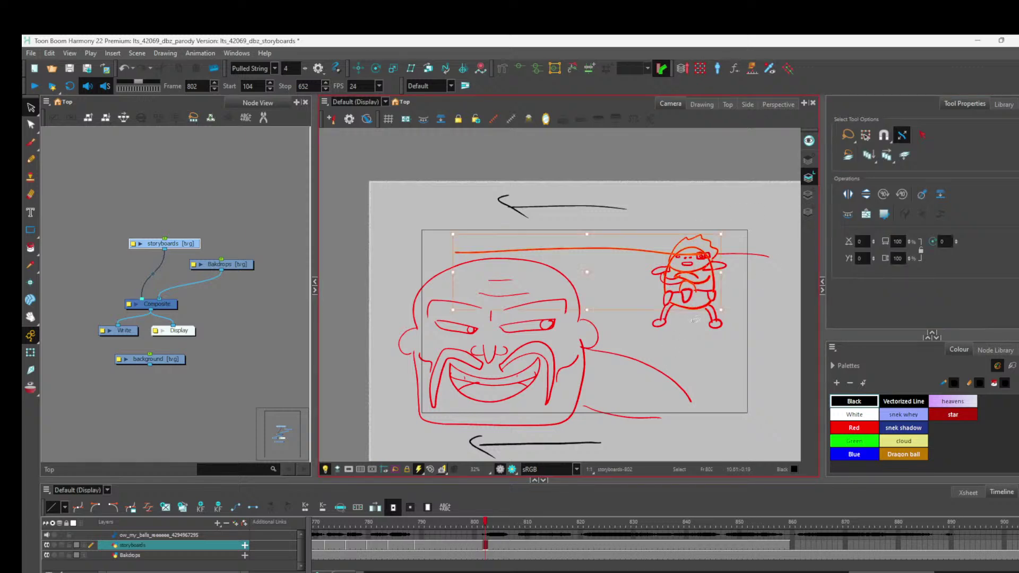
click(551, 250)
scroll(637, 265, up, 3)
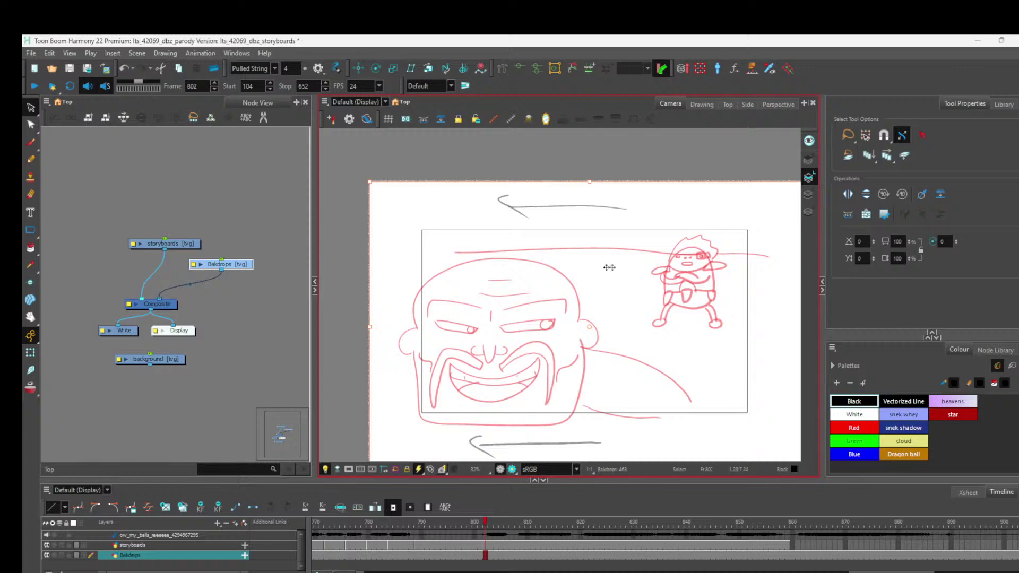
scroll(655, 265, down, 3)
scroll(593, 226, up, 3)
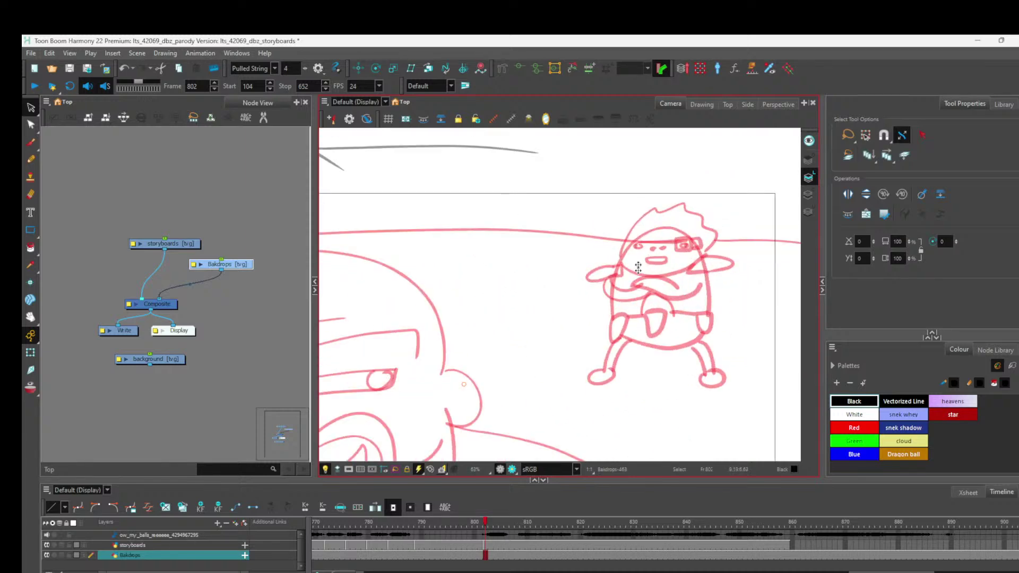
scroll(748, 335, down, 5)
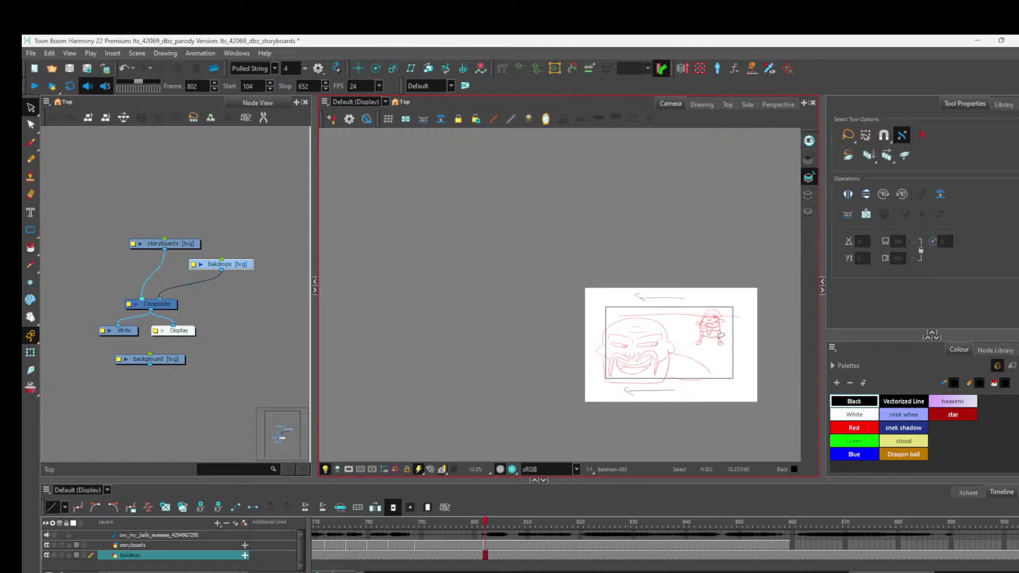
scroll(720, 336, up, 4)
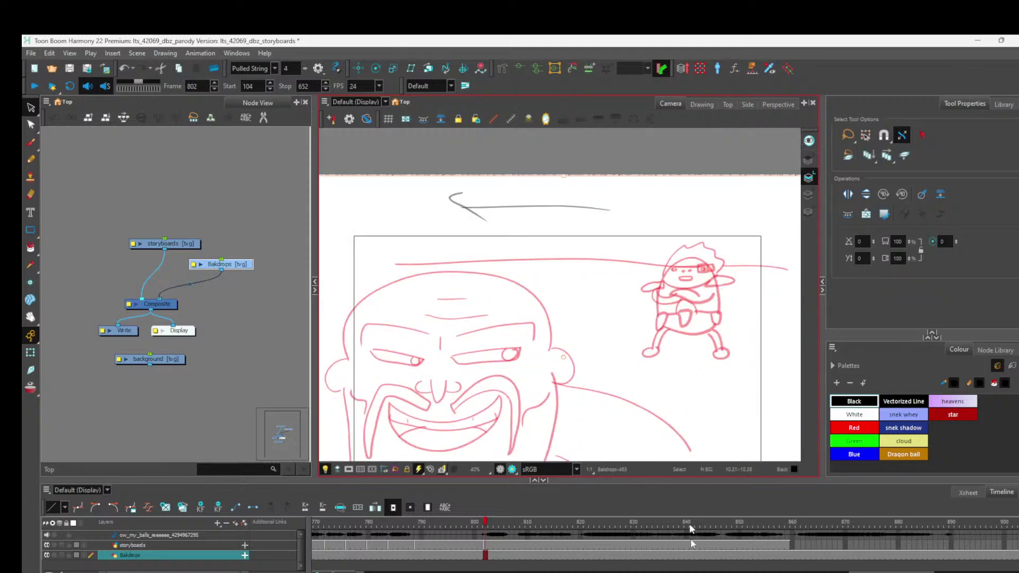
click(133, 545)
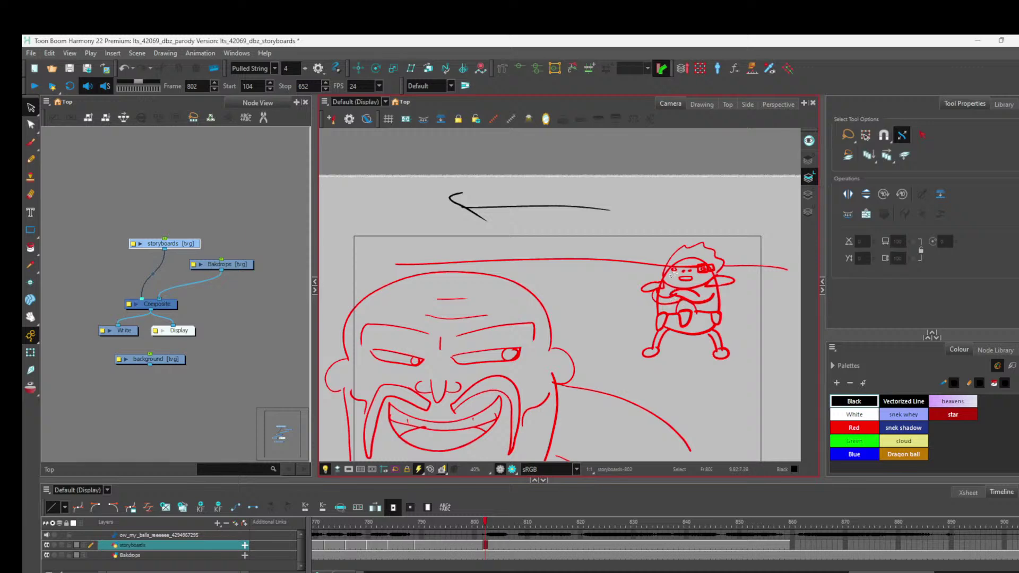
Delete all strokes of the small crossed-arms character and the horizon line from the frame 802 drawing.
mouse_move(485, 526)
mouse_down()
mouse_move(375, 524)
mouse_move(522, 546)
mouse_move(485, 546)
mouse_up()
drag(698, 240, 689, 340)
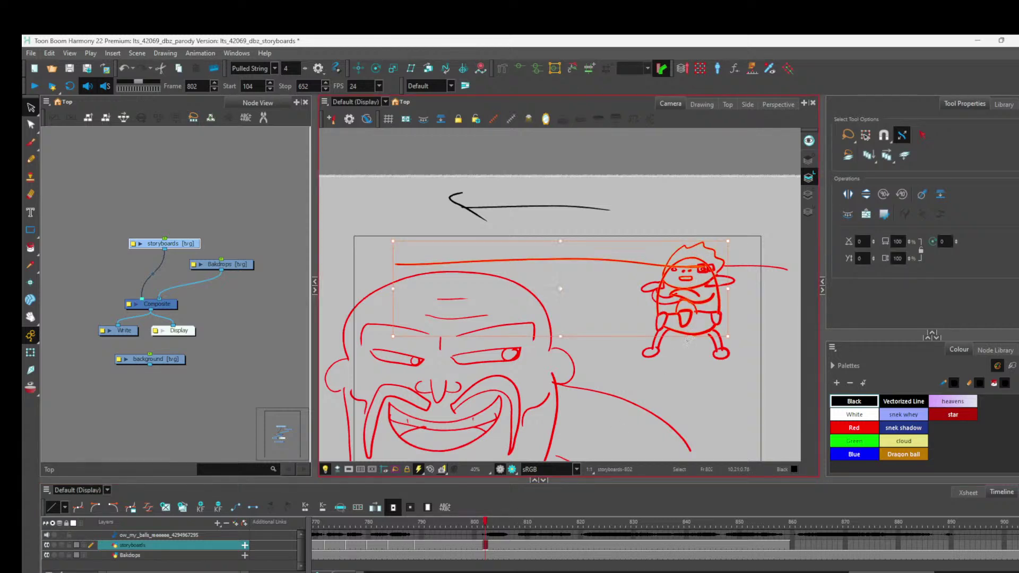
shift+click(591, 260)
key(Delete)
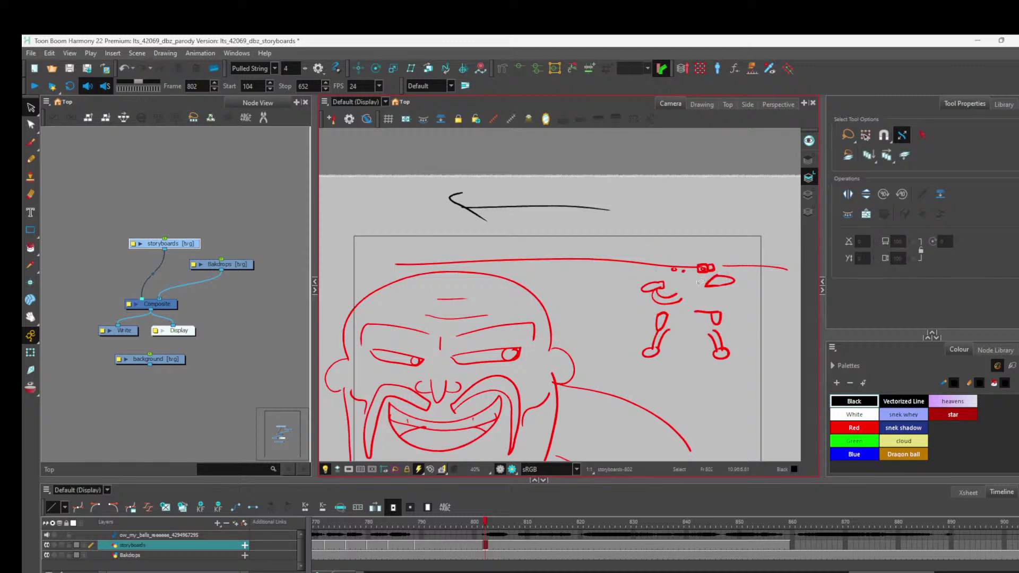
drag(717, 267, 664, 278)
key(Delete)
mouse_move(730, 277)
mouse_down()
mouse_move(670, 286)
mouse_move(632, 322)
mouse_move(684, 370)
mouse_move(766, 288)
mouse_move(706, 275)
mouse_up()
key(Delete)
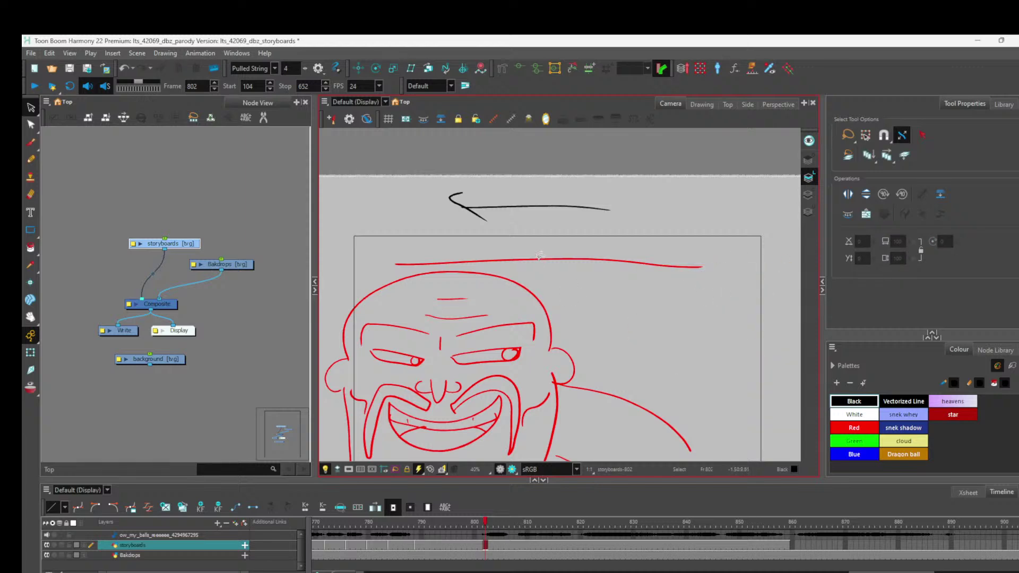
click(529, 259)
key(Delete)
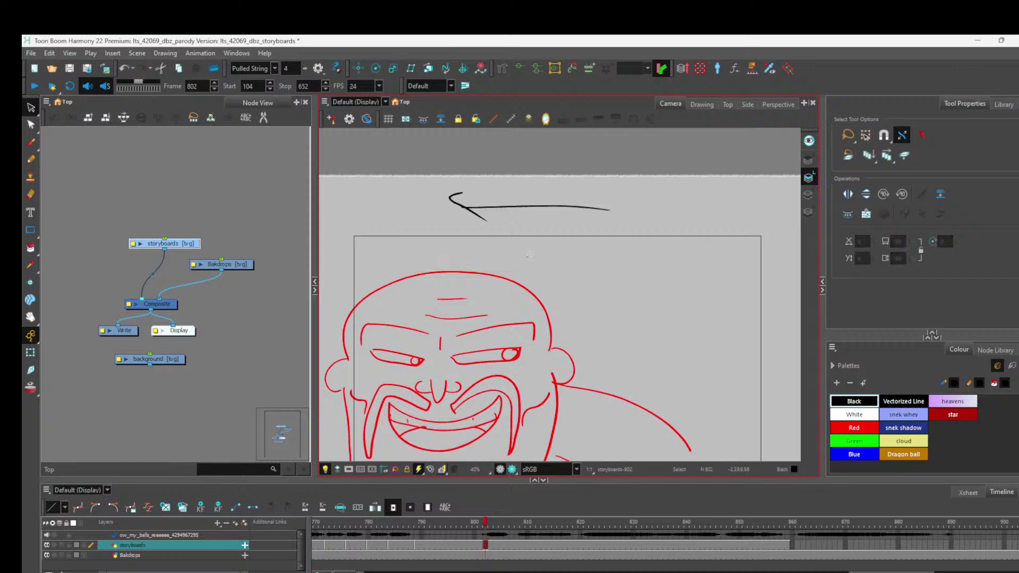
Brush a small red rectangular eyepiece in the empty area right of the large face, inside the camera frame.
click(105, 219)
key(alt+b)
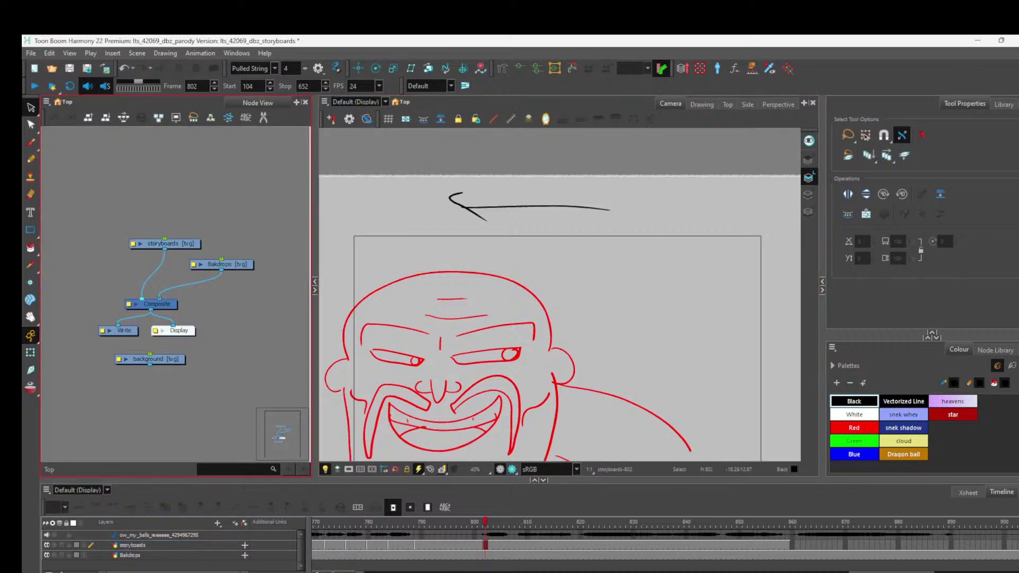
scroll(559, 318, down, 2)
scroll(434, 250, up, 2)
scroll(434, 249, down, 1)
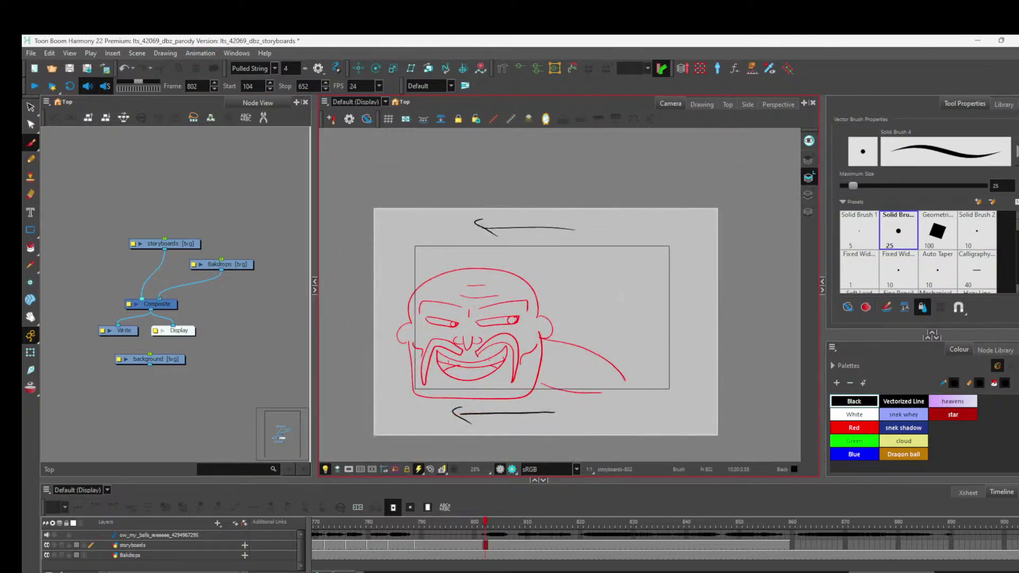
scroll(620, 297, up, 2)
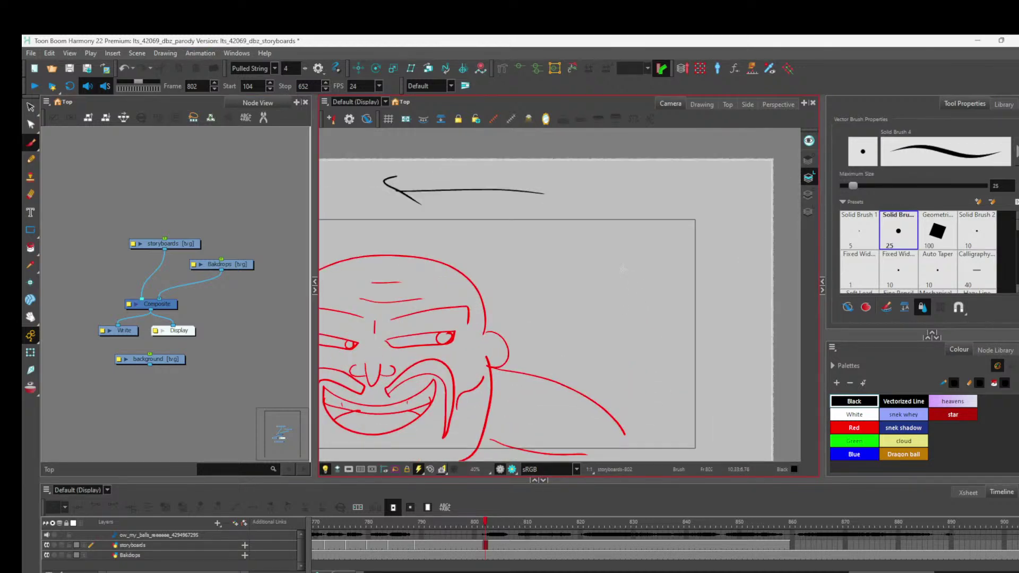
key(alt+x)
drag(31, 142, 59, 138)
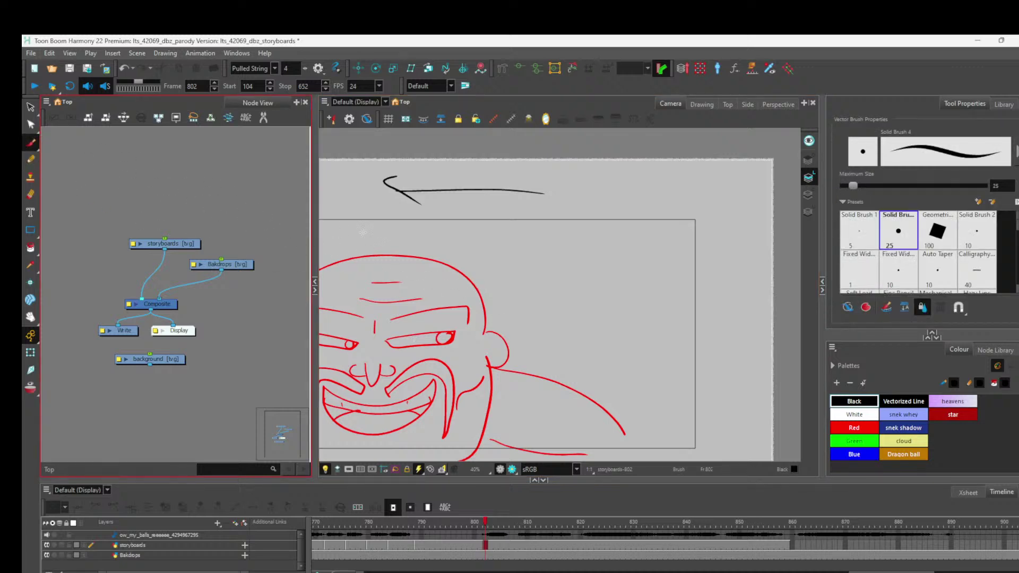
scroll(631, 260, up, 3)
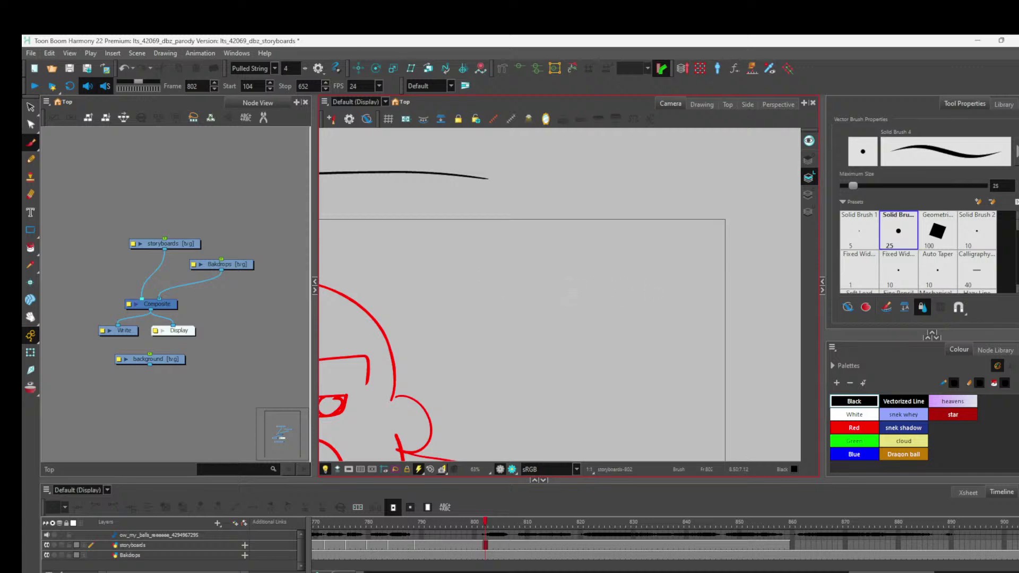
click(857, 429)
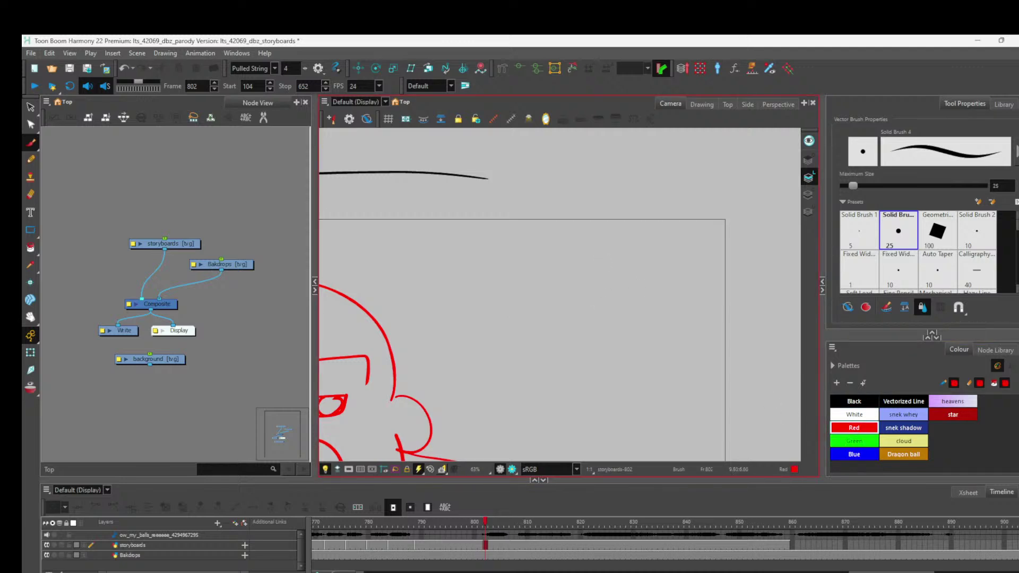
mouse_move(620, 258)
mouse_down()
mouse_move(636, 277)
mouse_move(638, 261)
mouse_move(605, 275)
mouse_move(651, 251)
mouse_move(657, 263)
mouse_move(641, 277)
mouse_up()
key(ctrl+z)
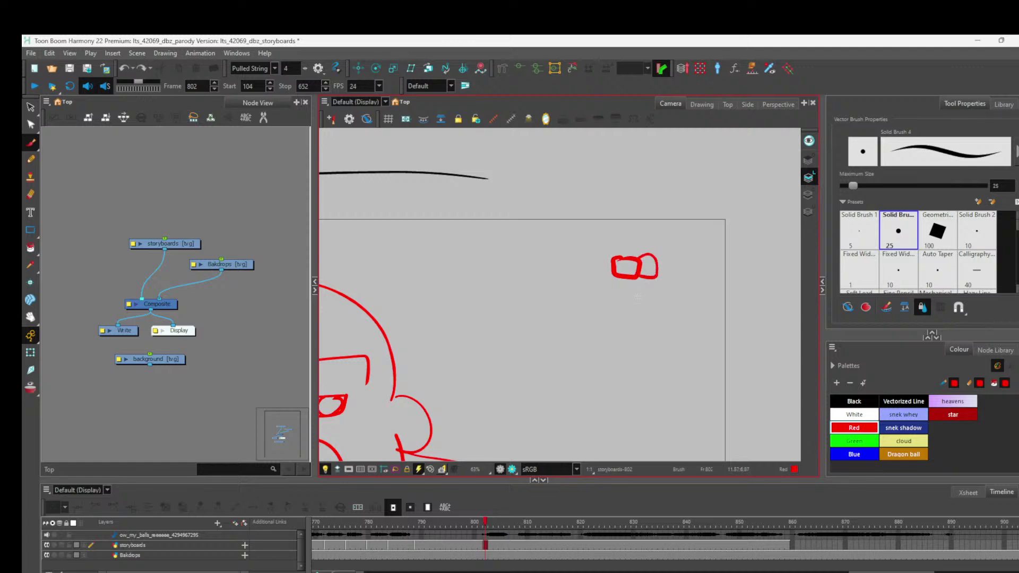
drag(574, 247, 648, 278)
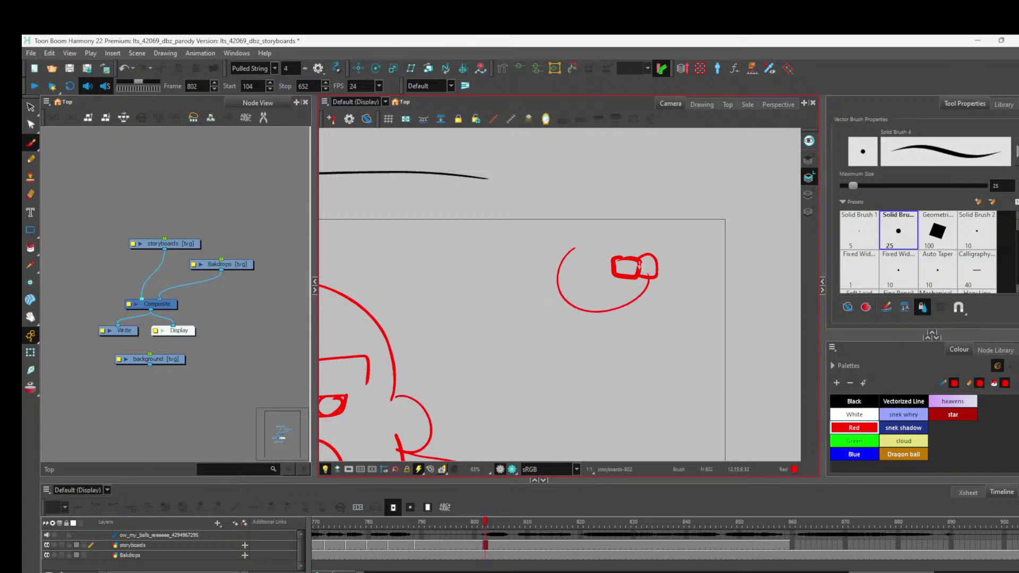
key(ctrl+z)
key(ctrl+z)
mouse_move(590, 246)
mouse_down()
mouse_move(568, 258)
mouse_move(620, 301)
mouse_up()
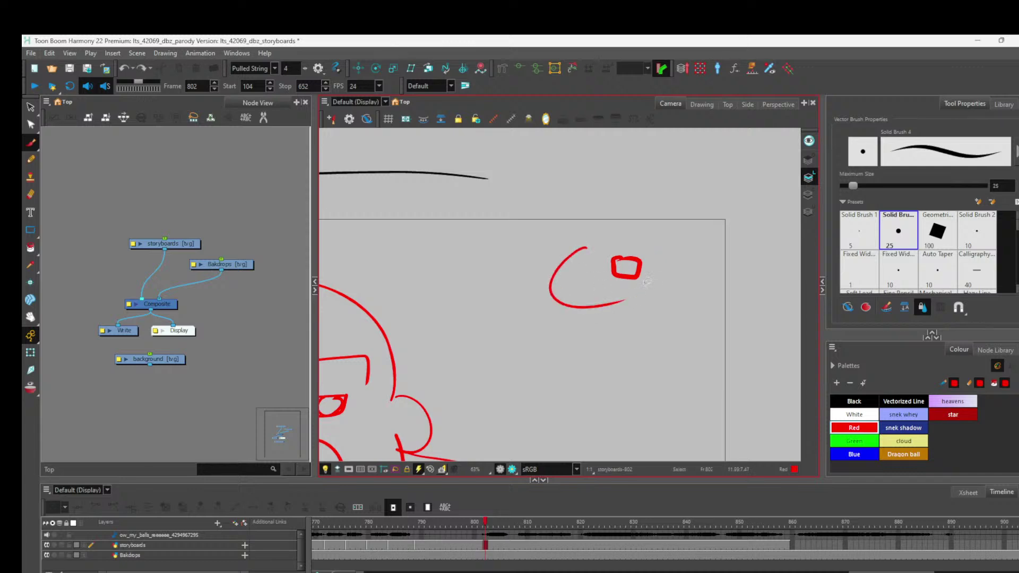
key(ctrl+z)
key(ctrl+z)
Brush the small character's head in red: round skull, tapered jaw, spiky hair with a pointed hairline, and the ear on the far right.
mouse_move(576, 268)
mouse_down()
mouse_move(561, 259)
mouse_move(666, 248)
mouse_move(639, 266)
mouse_up()
mouse_move(573, 268)
mouse_down()
mouse_move(582, 291)
mouse_move(620, 293)
mouse_move(648, 263)
mouse_up()
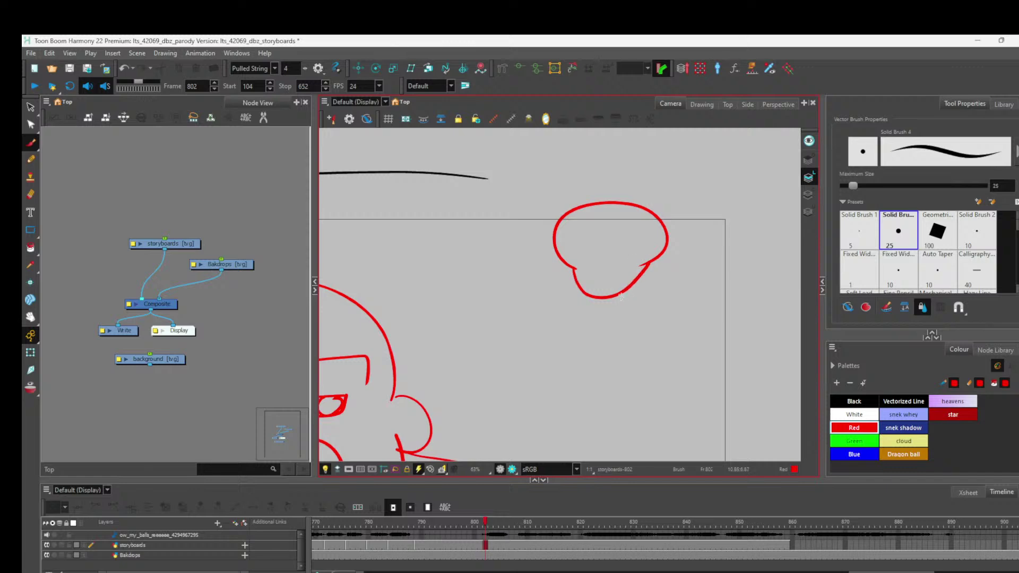
mouse_move(574, 267)
mouse_down()
mouse_move(594, 202)
mouse_move(615, 228)
mouse_move(658, 200)
mouse_move(640, 274)
mouse_up()
mouse_move(573, 258)
mouse_down()
mouse_move(529, 243)
mouse_move(538, 214)
mouse_move(581, 166)
mouse_move(628, 138)
mouse_move(637, 171)
mouse_move(699, 153)
mouse_move(691, 229)
mouse_move(718, 239)
mouse_move(638, 282)
mouse_up()
mouse_move(678, 241)
mouse_down()
mouse_move(672, 279)
mouse_move(629, 278)
mouse_up()
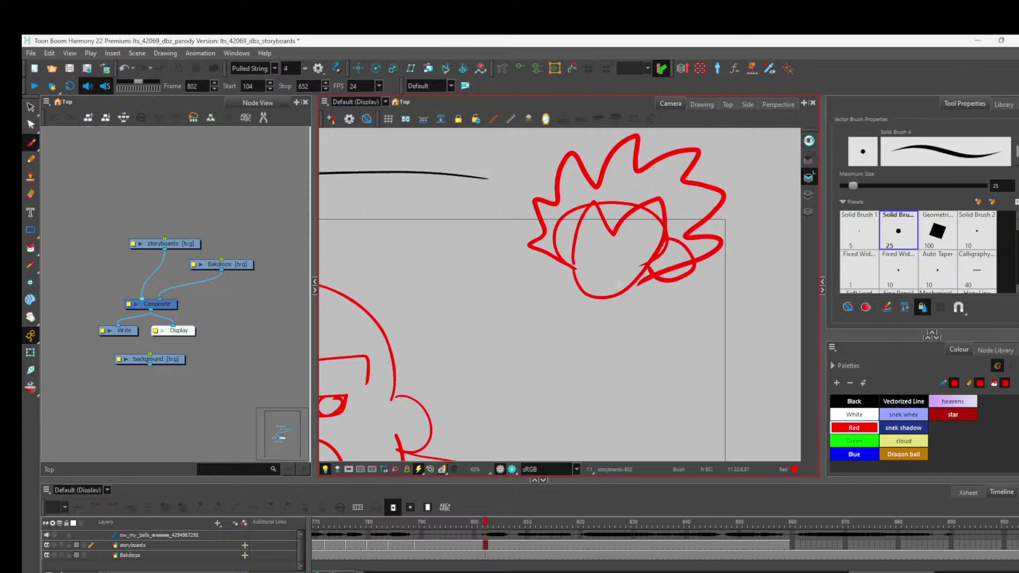
Brush the other ear, a vertical face centre line, the brows, and a rectangular eyepiece joined to a large angular earpiece.
drag(572, 235, 570, 266)
drag(615, 202, 599, 295)
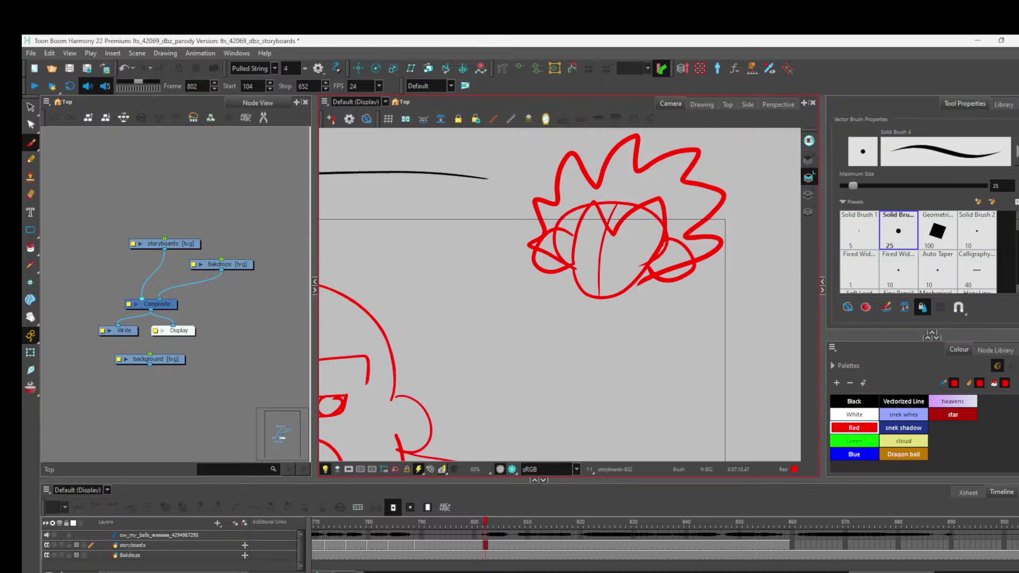
key(ctrl+z)
mouse_move(581, 249)
mouse_down()
mouse_move(642, 242)
mouse_move(607, 261)
mouse_move(624, 266)
mouse_move(648, 252)
mouse_move(646, 266)
mouse_move(685, 274)
mouse_move(694, 227)
mouse_move(664, 224)
mouse_move(651, 253)
mouse_move(668, 234)
mouse_move(691, 239)
mouse_move(680, 293)
mouse_move(650, 290)
mouse_move(649, 258)
mouse_move(688, 276)
mouse_move(701, 269)
mouse_move(691, 232)
mouse_move(687, 284)
mouse_move(650, 276)
mouse_move(648, 262)
mouse_move(649, 245)
mouse_move(691, 257)
mouse_up()
key(ctrl+z)
key(ctrl+z)
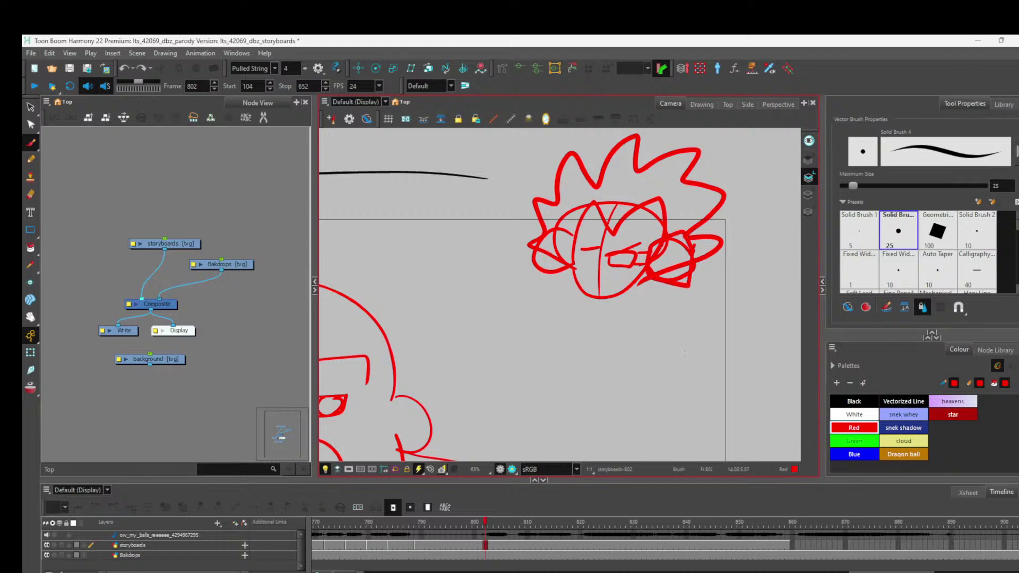
Cut away the hair and ear lines that run through the earpiece.
click(225, 320)
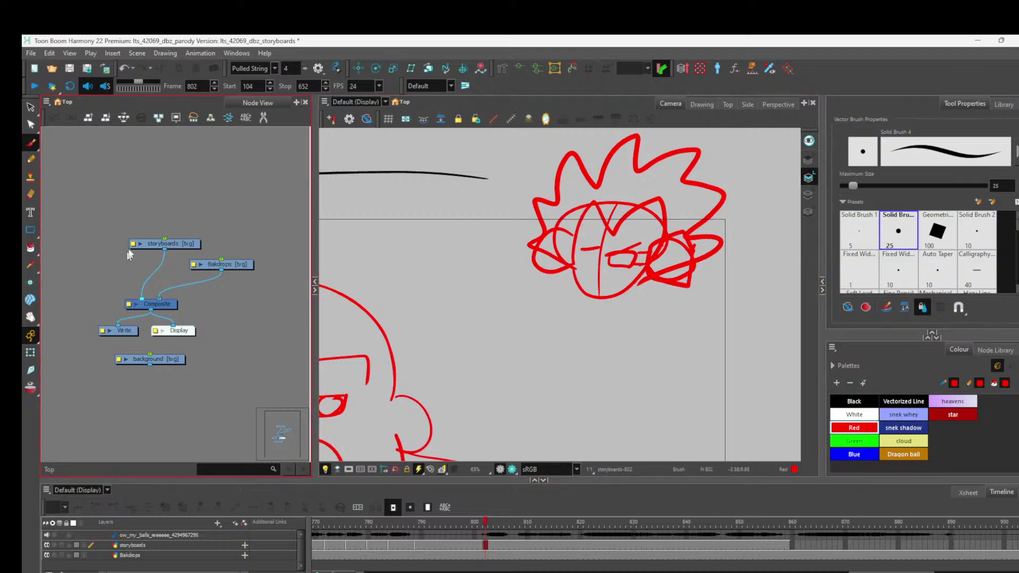
click(32, 108)
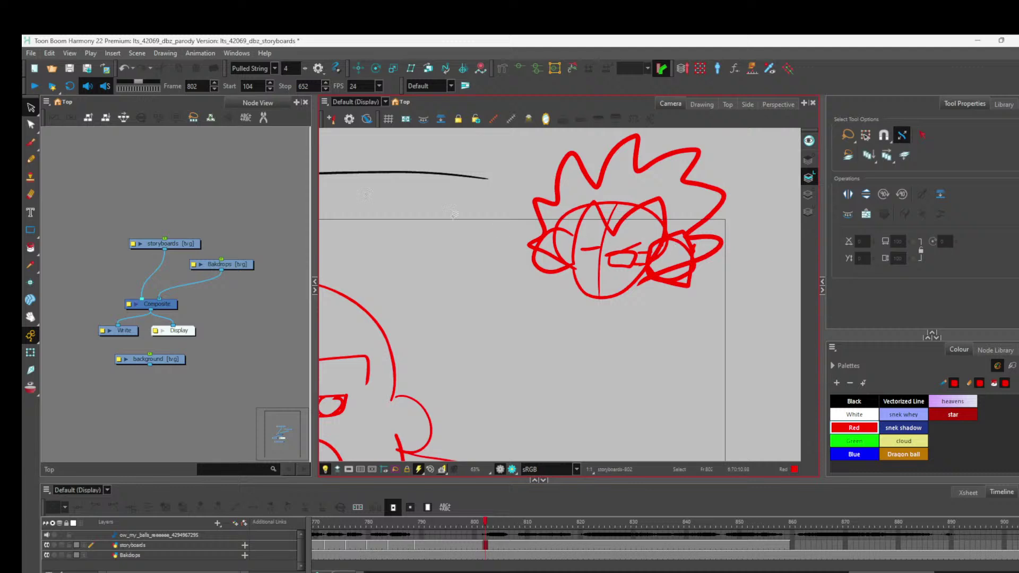
drag(31, 107, 58, 130)
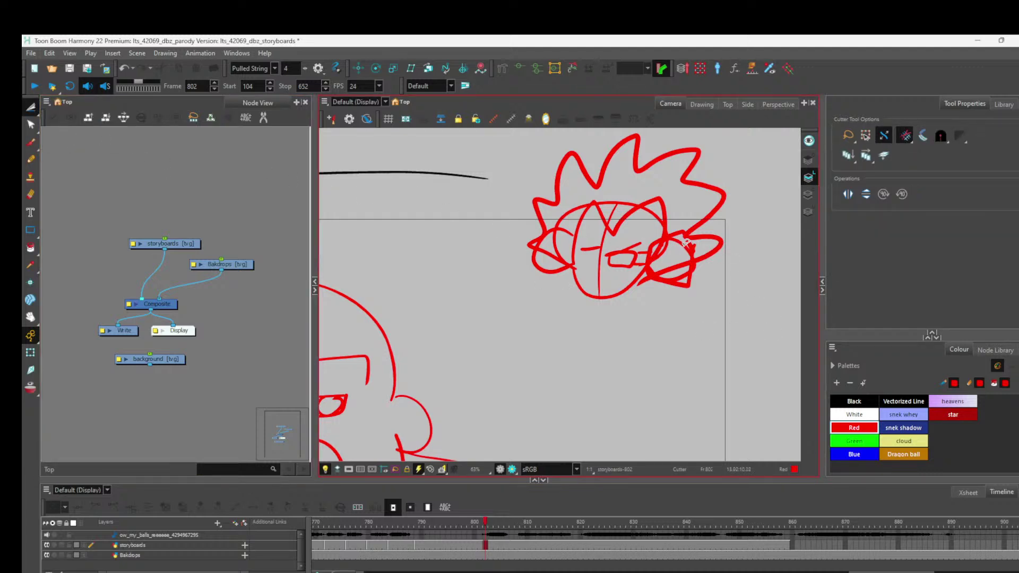
drag(684, 240, 684, 277)
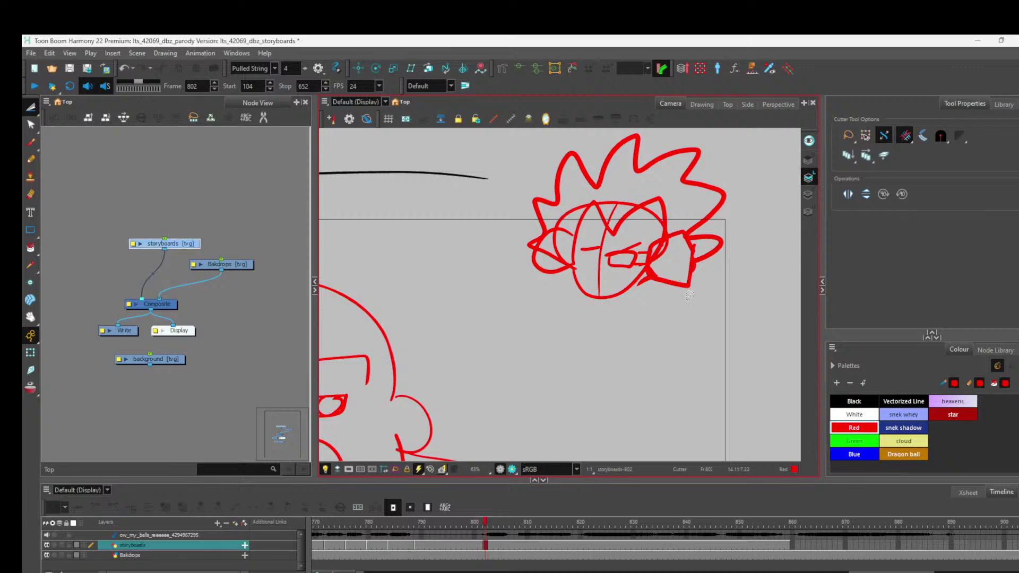
click(658, 248)
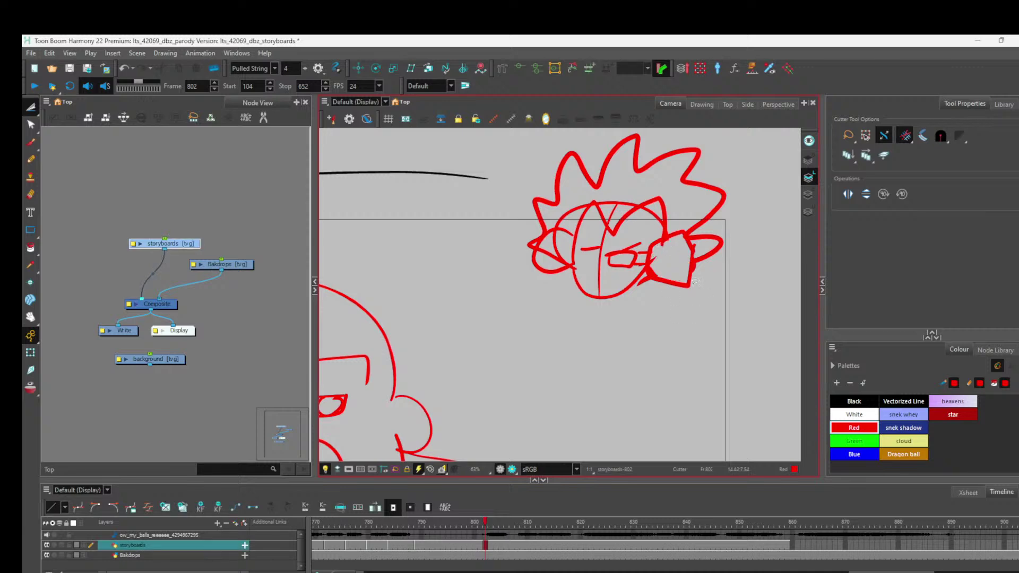
drag(656, 235, 677, 243)
key(Escape)
key(ctrl+z)
Brush the small face's narrowed eye, nose, gritted mouth and furrowed brow lines.
click(31, 142)
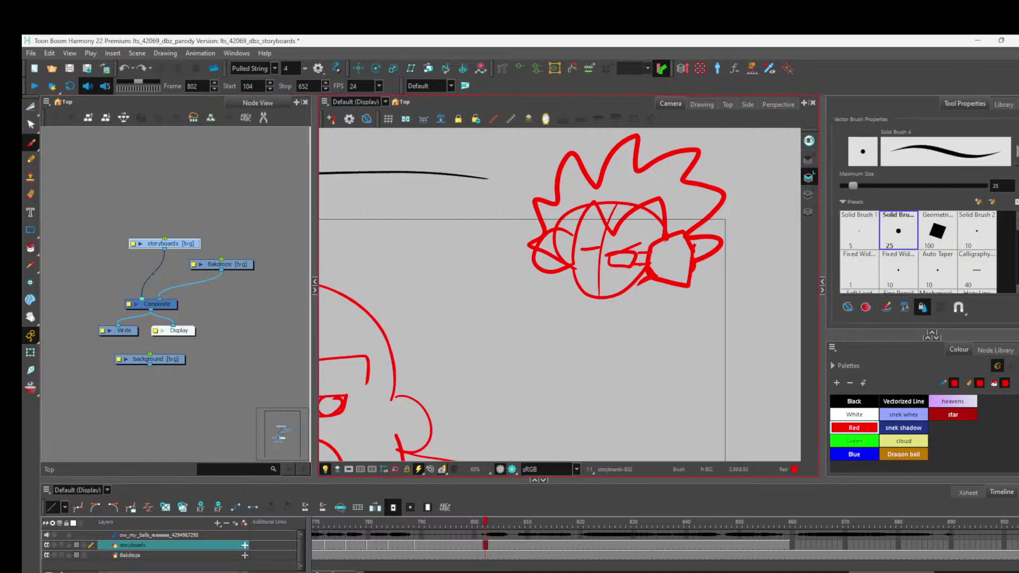
drag(588, 249, 588, 256)
mouse_move(589, 260)
mouse_down()
mouse_move(600, 276)
mouse_move(612, 258)
mouse_move(615, 272)
mouse_move(598, 287)
mouse_move(618, 286)
mouse_up()
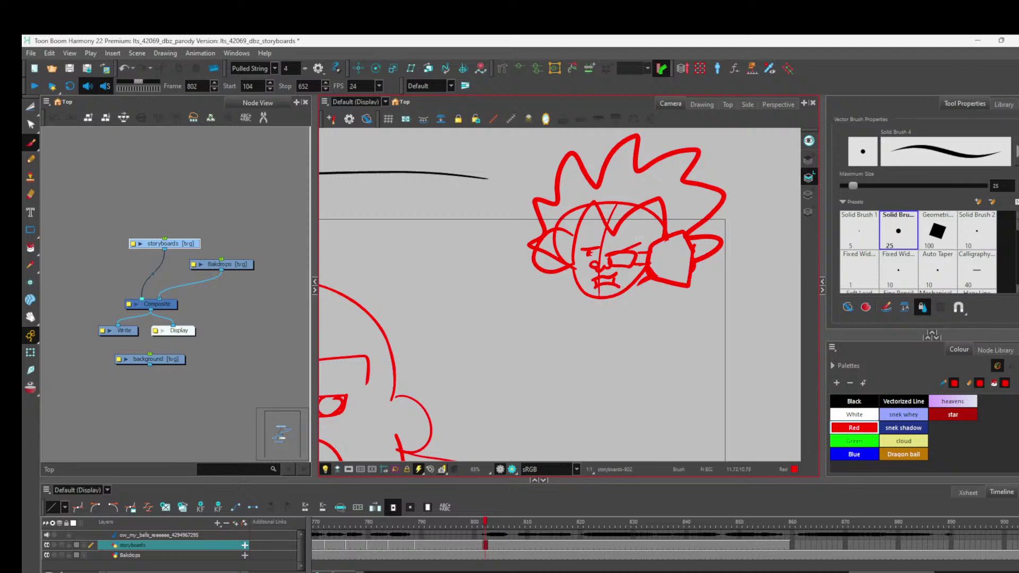
mouse_move(584, 234)
mouse_down()
mouse_move(640, 236)
mouse_move(639, 254)
mouse_move(578, 250)
mouse_up()
Cut the vertical centre line out of the small face, and brush an inner panel on the earpiece.
key(alt+t)
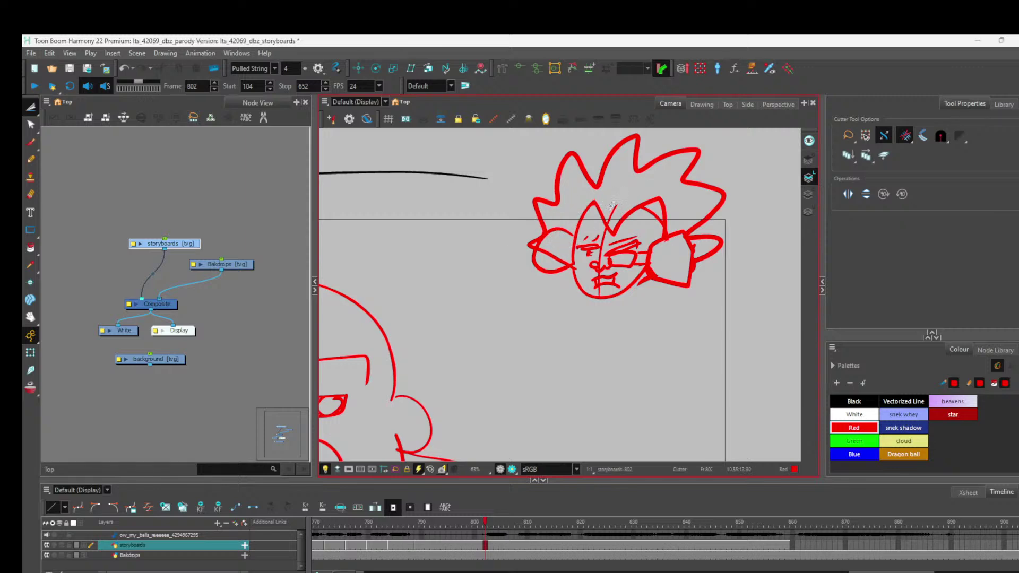
mouse_move(609, 250)
mouse_down()
mouse_move(608, 297)
mouse_move(599, 282)
mouse_up()
click(30, 125)
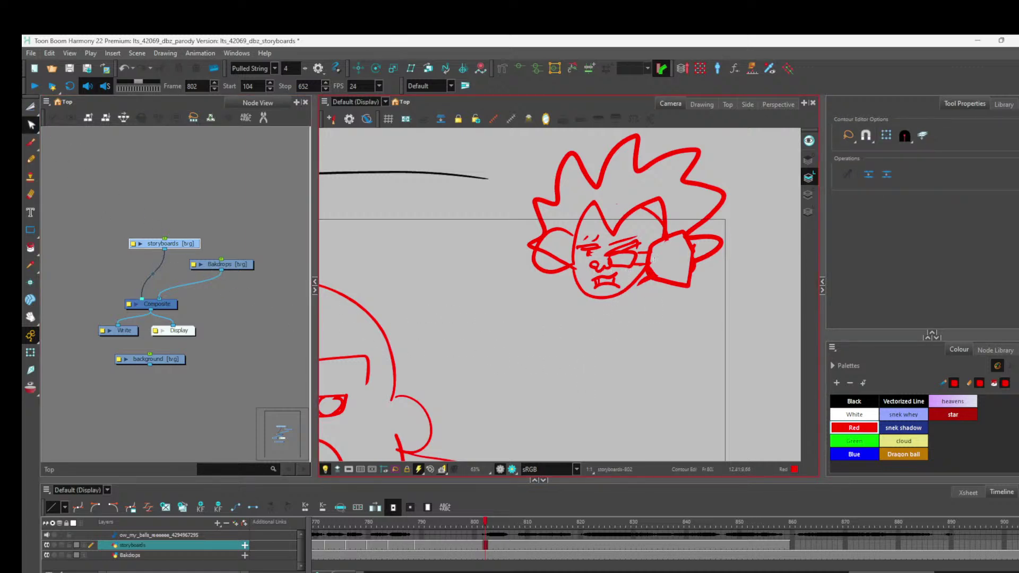
key(alt+b)
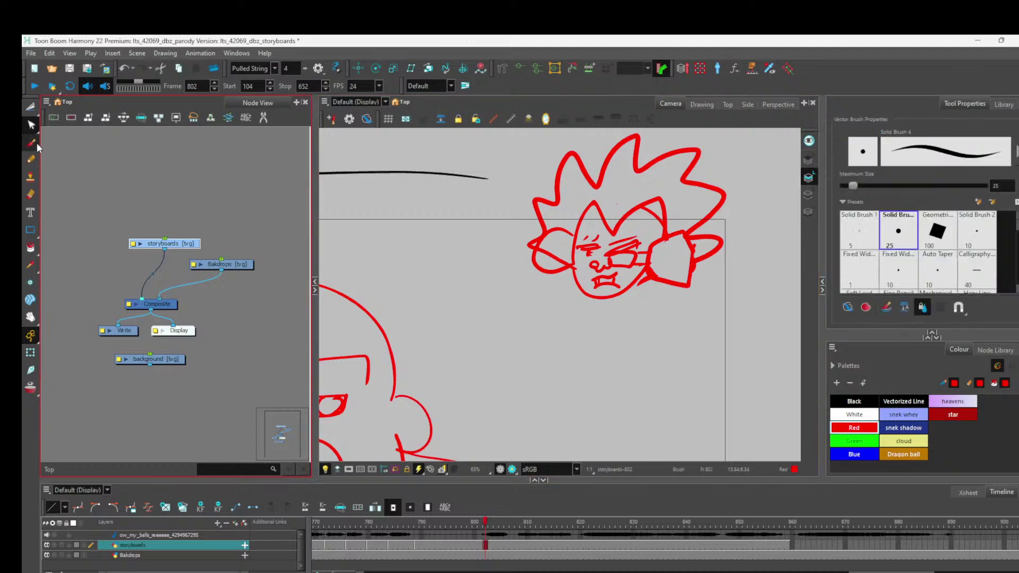
mouse_move(688, 245)
mouse_down()
mouse_move(668, 260)
mouse_move(680, 279)
mouse_up()
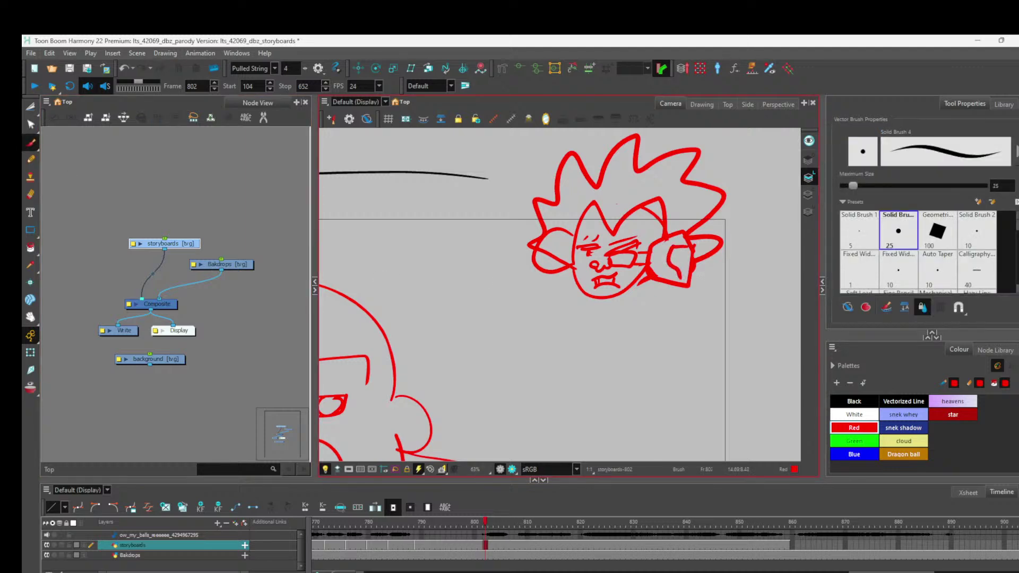
Brush a shoulder line under the chin with an oval at each shoulder, and an arm bent back behind the head with an oval elbow.
drag(690, 244, 740, 253)
drag(682, 270, 720, 274)
key(ctrl+z)
key(ctrl+z)
mouse_move(543, 303)
mouse_down()
mouse_move(683, 298)
mouse_move(522, 307)
mouse_move(551, 298)
mouse_up()
drag(754, 303, 760, 305)
drag(694, 252, 762, 309)
mouse_move(680, 276)
mouse_down()
mouse_move(744, 317)
mouse_move(742, 307)
mouse_up()
drag(676, 309, 743, 318)
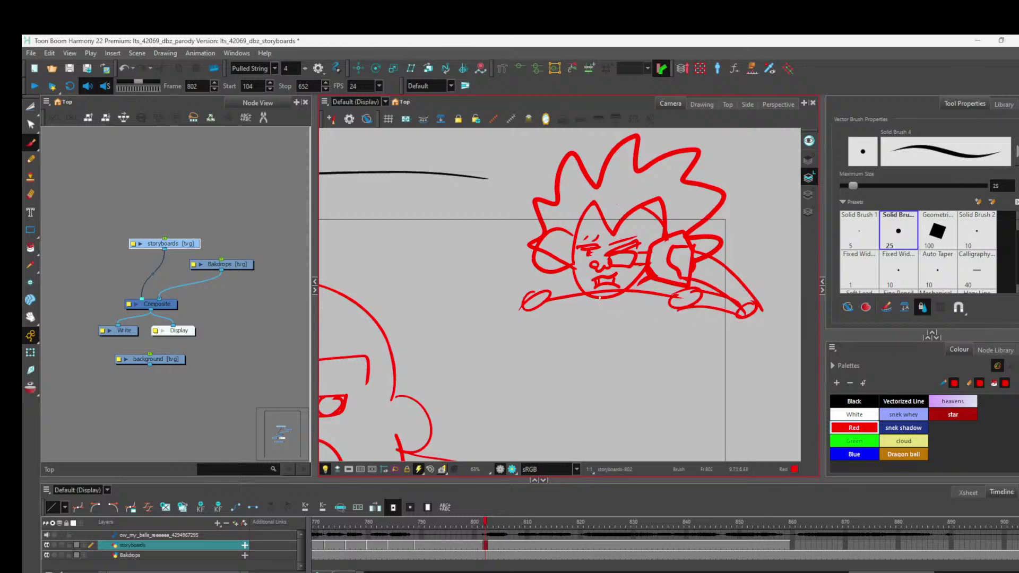
Brush a curved torso guide line running down from the neck and hooking right at the hips.
drag(602, 299, 656, 365)
key(ctrl+z)
mouse_move(595, 294)
mouse_down()
mouse_move(687, 359)
mouse_move(619, 372)
mouse_move(680, 365)
mouse_move(688, 350)
mouse_up()
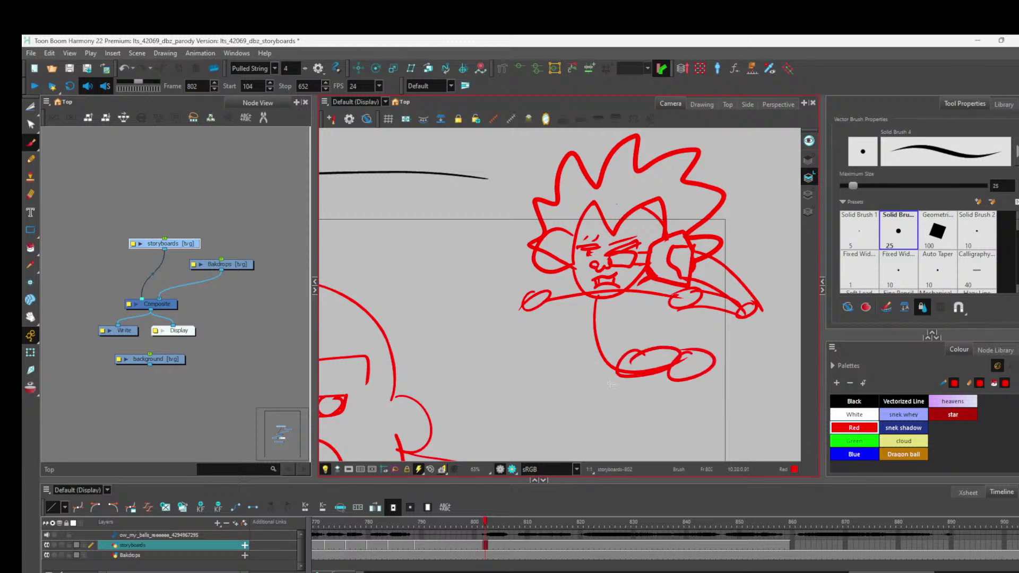
scroll(639, 373, up, 5)
key(ctrl+z)
key(ctrl+z)
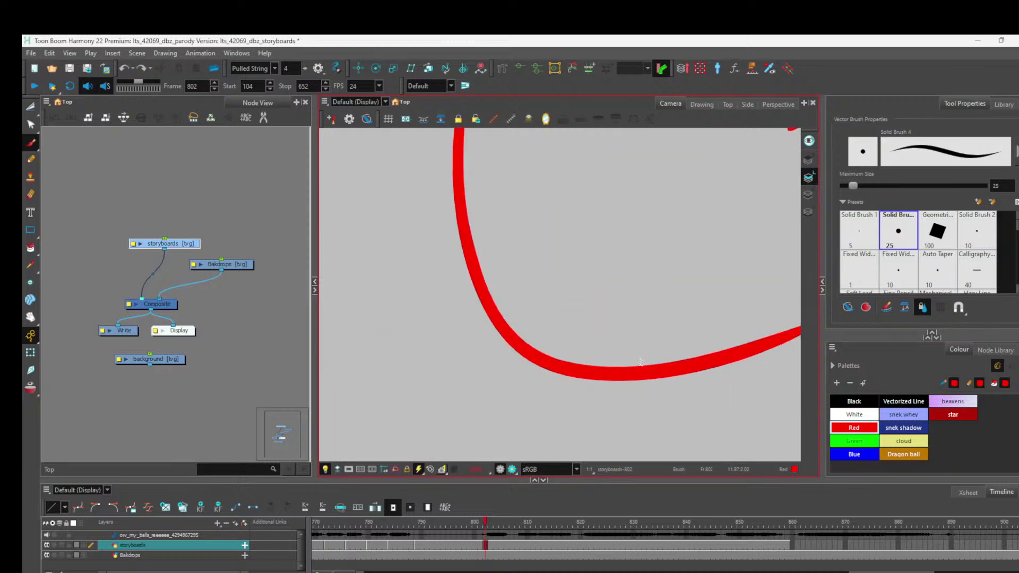
scroll(639, 362, down, 5)
scroll(689, 332, up, 2)
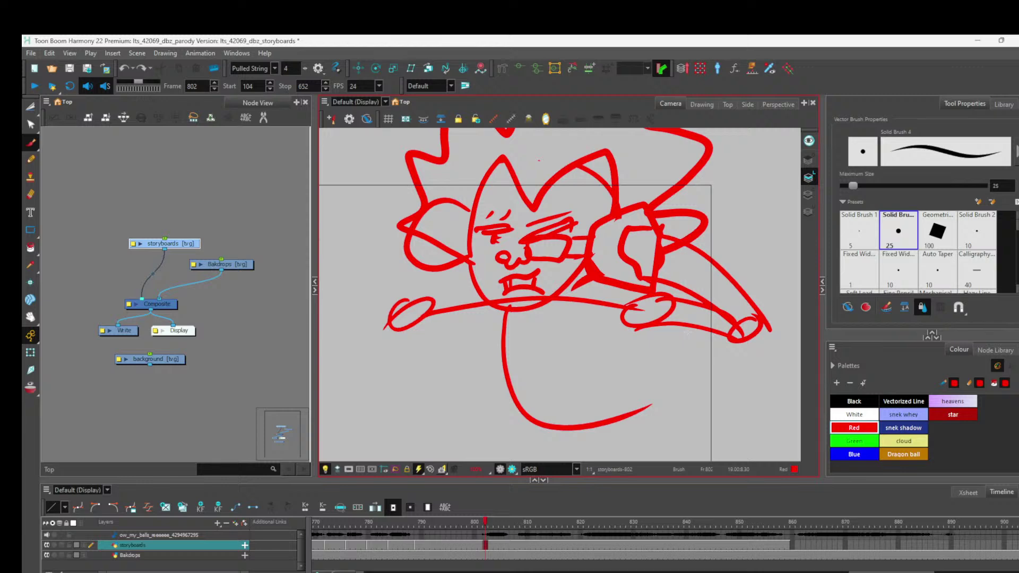
scroll(688, 331, down, 1)
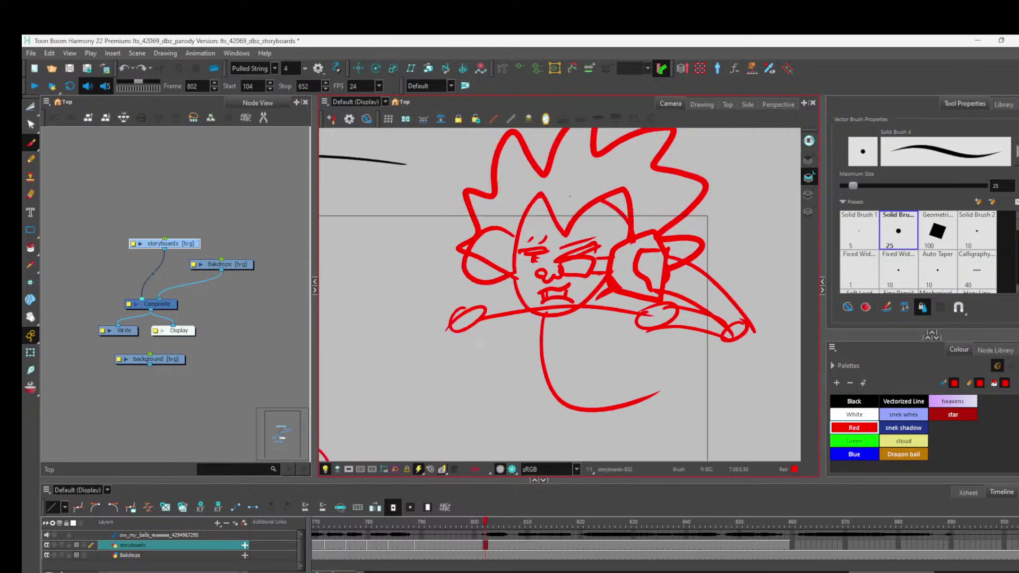
Brush a curved collar line across the shoulders and two small joint circles for the lowered arm.
mouse_move(472, 327)
mouse_down()
mouse_move(488, 310)
mouse_move(618, 312)
mouse_move(645, 296)
mouse_up()
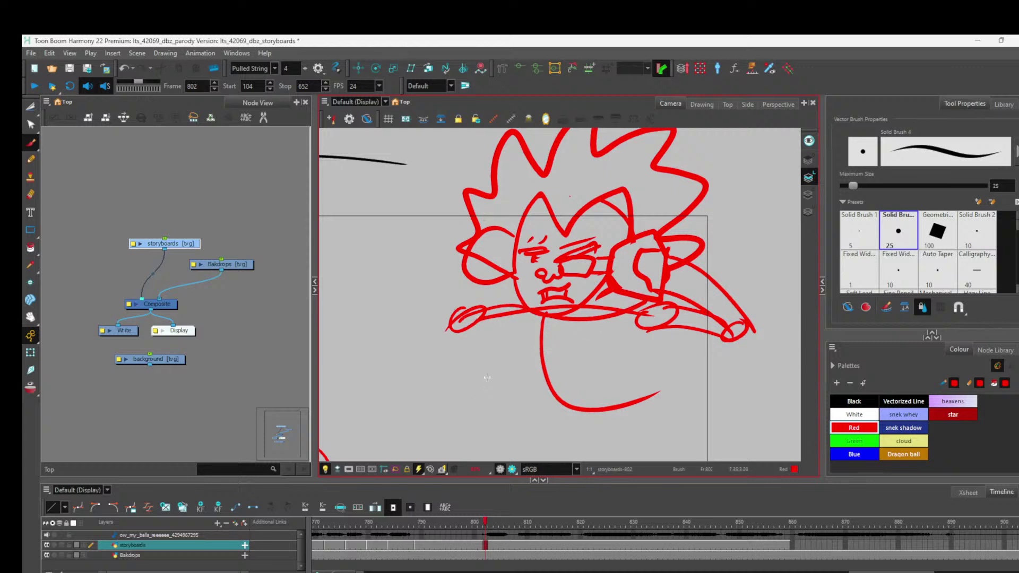
drag(467, 373, 471, 371)
mouse_move(530, 395)
mouse_down()
mouse_move(528, 413)
mouse_move(531, 395)
mouse_up()
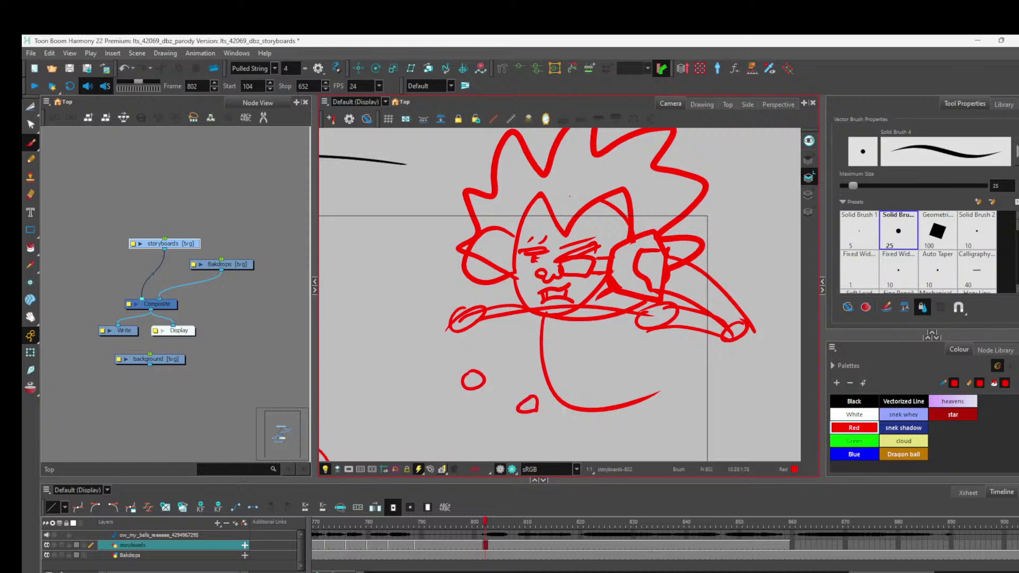
Brush the torso sides, waistline and bent legs, and connect the lowered arm from shoulder through elbow to hand.
mouse_move(468, 326)
mouse_down()
mouse_move(497, 374)
mouse_move(529, 372)
mouse_up()
mouse_move(659, 323)
mouse_down()
mouse_move(636, 349)
mouse_move(599, 356)
mouse_up()
mouse_move(511, 374)
mouse_down()
mouse_move(562, 414)
mouse_move(588, 420)
mouse_move(576, 414)
mouse_move(650, 398)
mouse_move(644, 378)
mouse_move(621, 404)
mouse_move(623, 376)
mouse_move(584, 398)
mouse_up()
mouse_move(598, 355)
mouse_down()
mouse_move(602, 384)
mouse_move(623, 381)
mouse_move(608, 407)
mouse_move(598, 361)
mouse_move(649, 336)
mouse_up()
drag(550, 363, 598, 360)
mouse_move(532, 396)
mouse_down()
mouse_move(483, 378)
mouse_move(522, 391)
mouse_move(504, 425)
mouse_move(537, 406)
mouse_up()
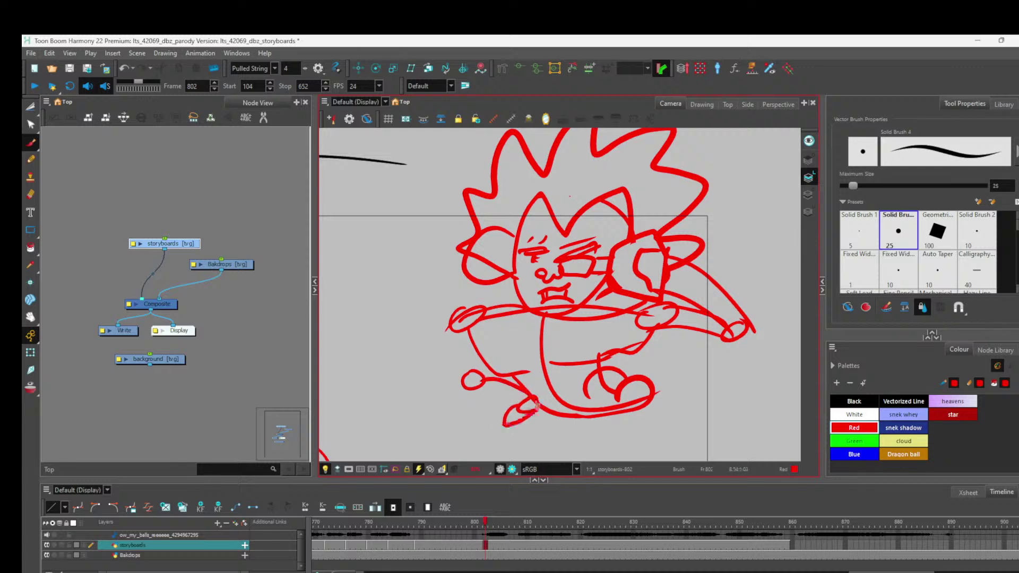
mouse_move(480, 378)
mouse_down()
mouse_move(473, 325)
mouse_move(453, 320)
mouse_move(468, 378)
mouse_up()
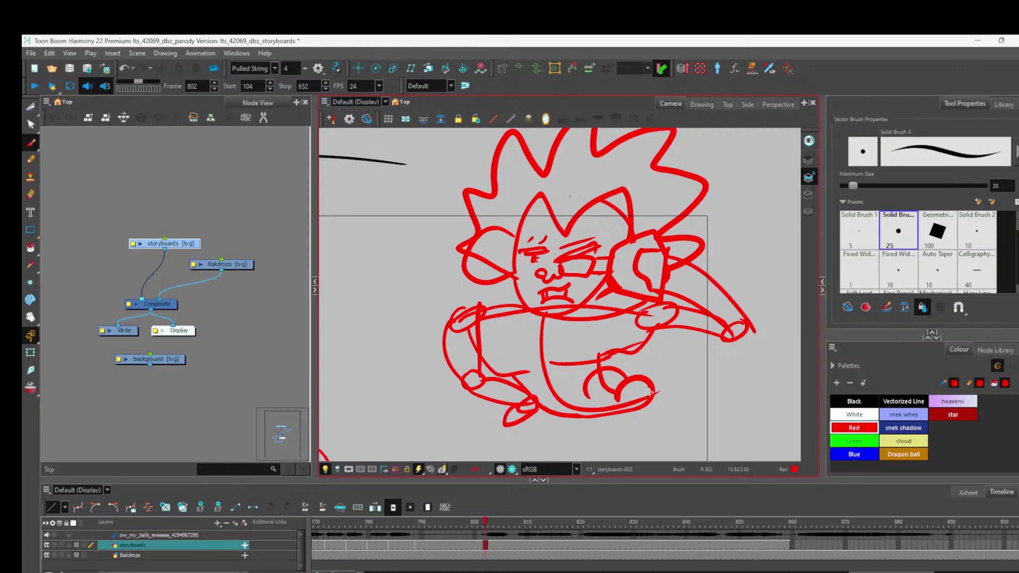
Cut away the overlapping guide lines at the near shoulder, waist and upper leg.
drag(606, 369, 646, 342)
key(ctrl+z)
drag(629, 354, 601, 381)
key(alt+t)
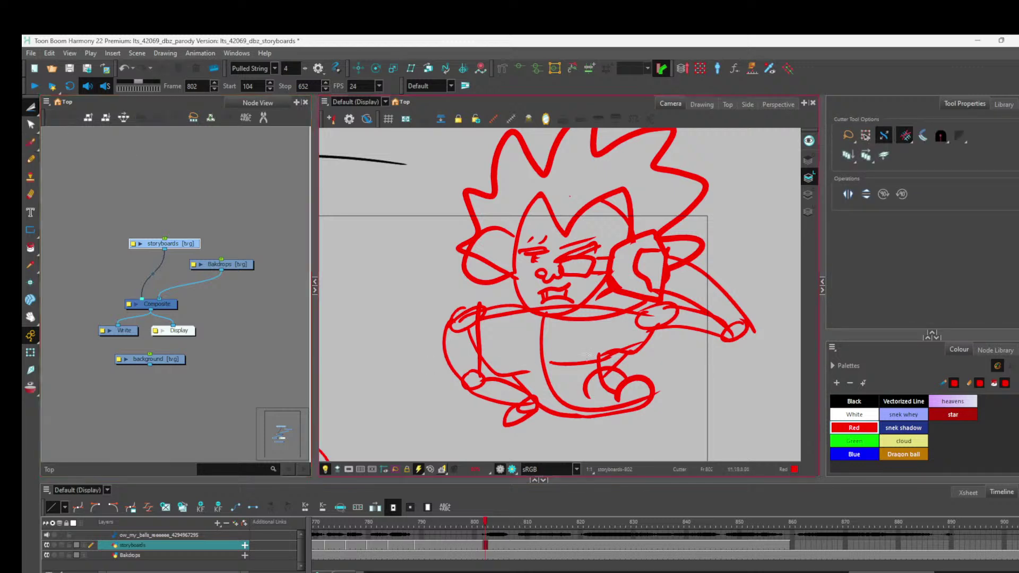
mouse_move(610, 355)
mouse_down()
mouse_move(631, 337)
mouse_move(578, 382)
mouse_move(608, 347)
mouse_move(591, 370)
mouse_move(600, 354)
mouse_move(573, 366)
mouse_up()
drag(494, 330, 510, 335)
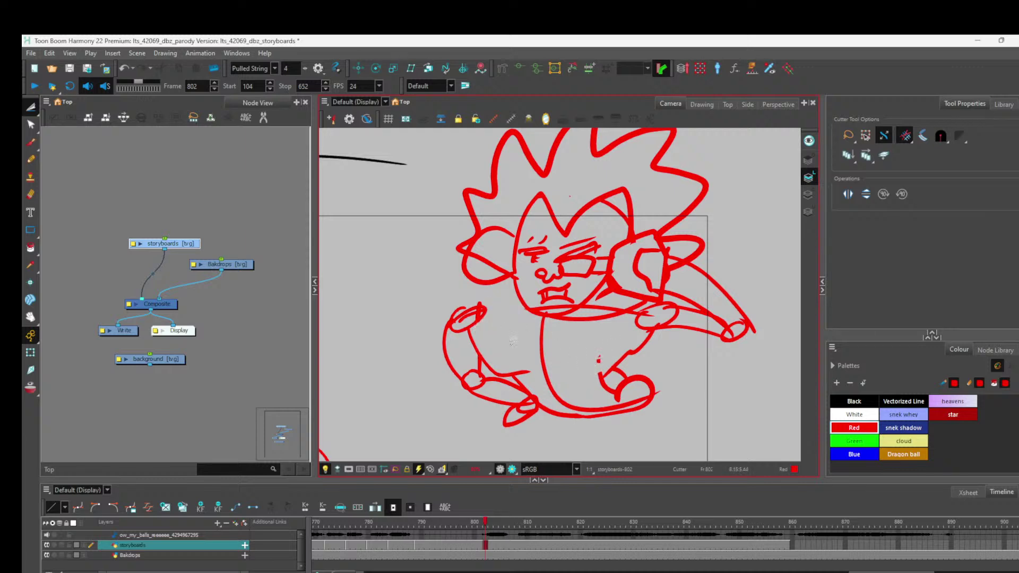
Brush a rounded near shoulder, redraw the waistline, and add a pointed shoulder pad beside the jaw.
key(alt+b)
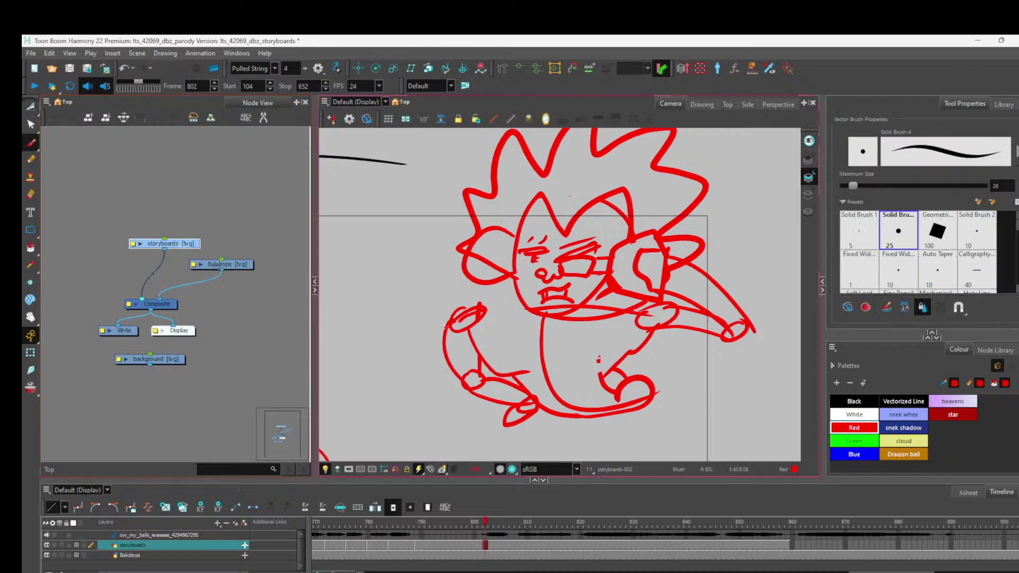
drag(481, 298, 454, 310)
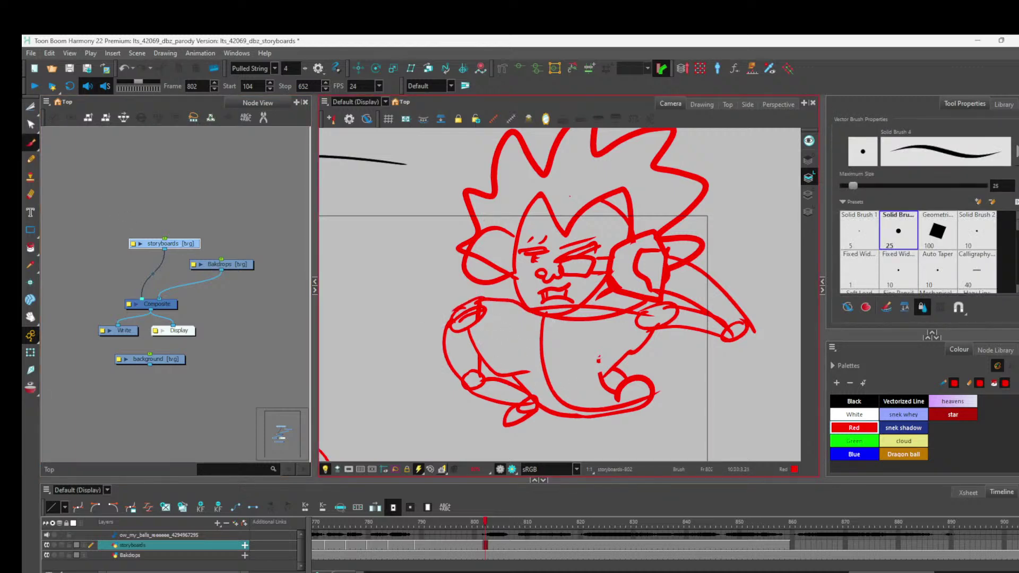
drag(528, 372, 600, 361)
mouse_move(518, 282)
mouse_down()
mouse_move(445, 284)
mouse_move(444, 308)
mouse_move(521, 308)
mouse_move(493, 314)
mouse_move(482, 283)
mouse_move(436, 300)
mouse_up()
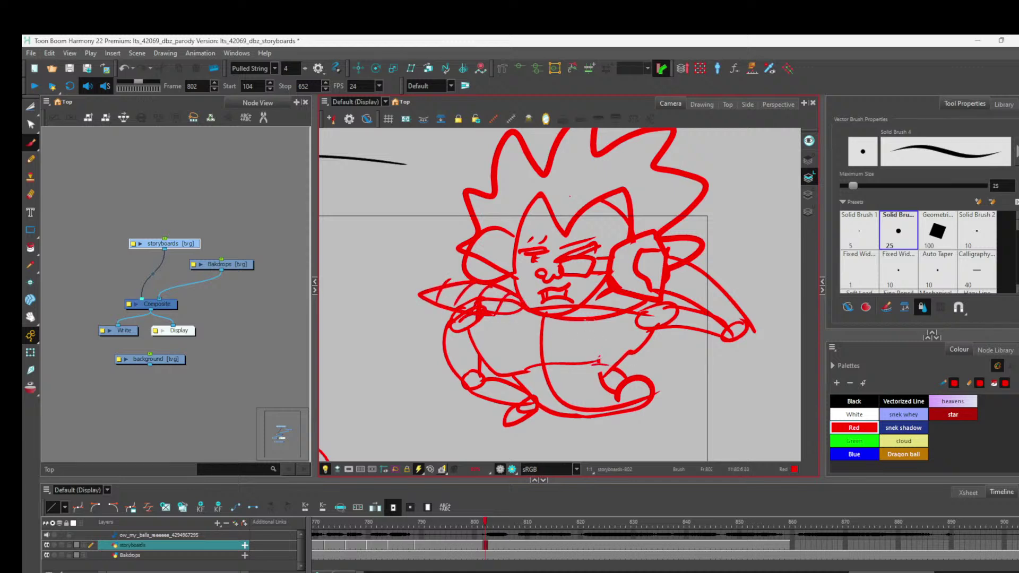
Brush extra lines on the far shoulder, curved hip guard lines below the waist, and detail lines at the far side of the hips.
mouse_move(585, 319)
mouse_down()
mouse_move(682, 312)
mouse_move(645, 300)
mouse_move(624, 314)
mouse_move(666, 316)
mouse_up()
mouse_move(547, 365)
mouse_down()
mouse_move(550, 398)
mouse_move(566, 391)
mouse_move(563, 359)
mouse_move(556, 395)
mouse_move(589, 371)
mouse_move(597, 386)
mouse_move(570, 394)
mouse_move(542, 371)
mouse_move(567, 415)
mouse_up()
key(ctrl+z)
key(ctrl+z)
drag(574, 402, 583, 405)
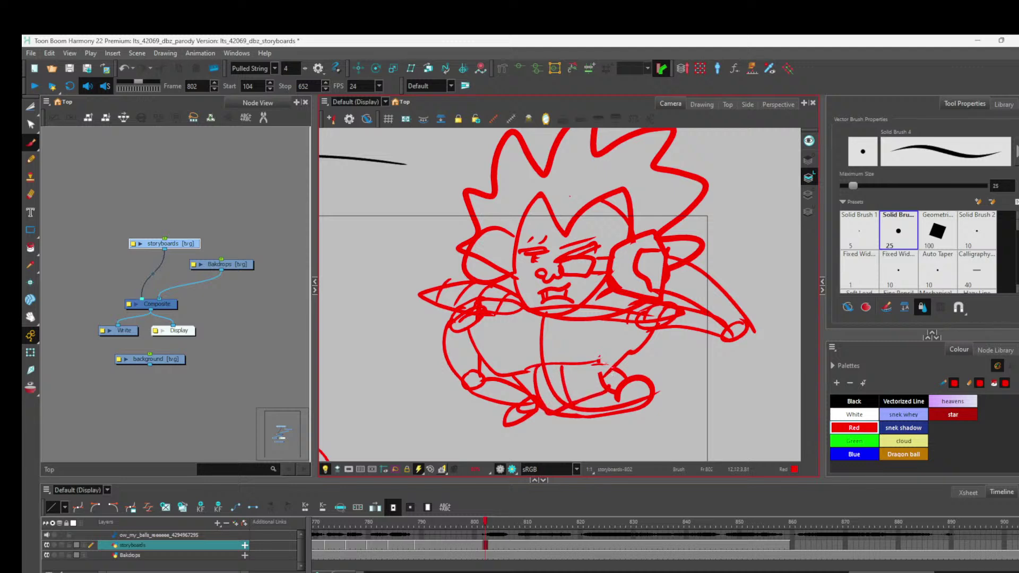
drag(605, 372, 635, 351)
mouse_move(603, 374)
mouse_down()
mouse_move(618, 392)
mouse_move(586, 405)
mouse_up()
Cut away the surplus curved line segments inside the hip guard.
click(32, 108)
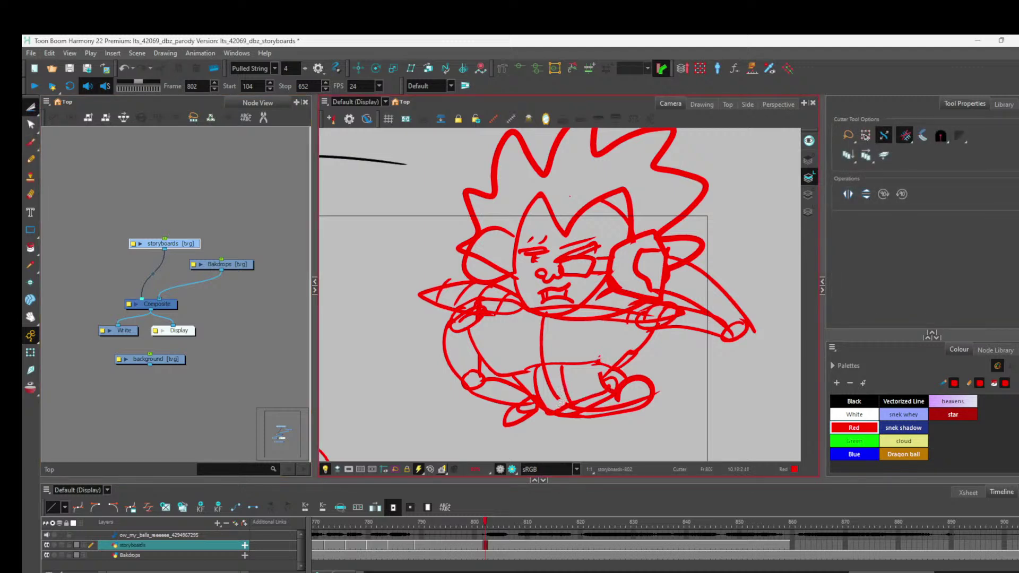
drag(564, 376, 566, 401)
drag(569, 389, 591, 409)
Brush crossing contour lines on the hip guard, and reinforce the outlines of the hips' underside and the bent leg's rounded end.
click(30, 142)
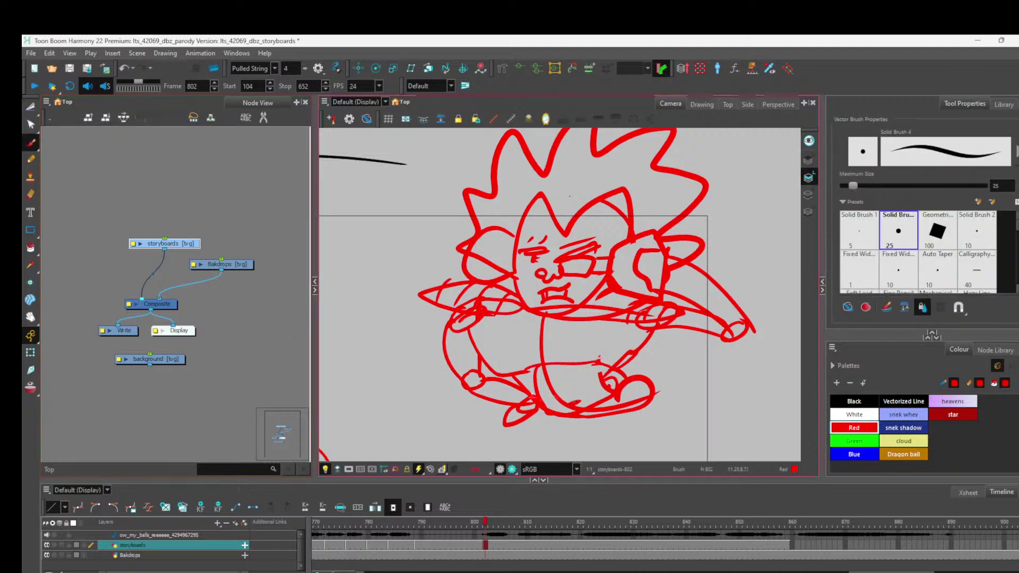
mouse_move(552, 382)
mouse_down()
mouse_move(578, 365)
mouse_move(587, 409)
mouse_move(551, 390)
mouse_move(576, 371)
mouse_move(583, 388)
mouse_up()
mouse_move(550, 414)
mouse_down()
mouse_move(656, 392)
mouse_move(620, 412)
mouse_up()
drag(656, 383, 625, 409)
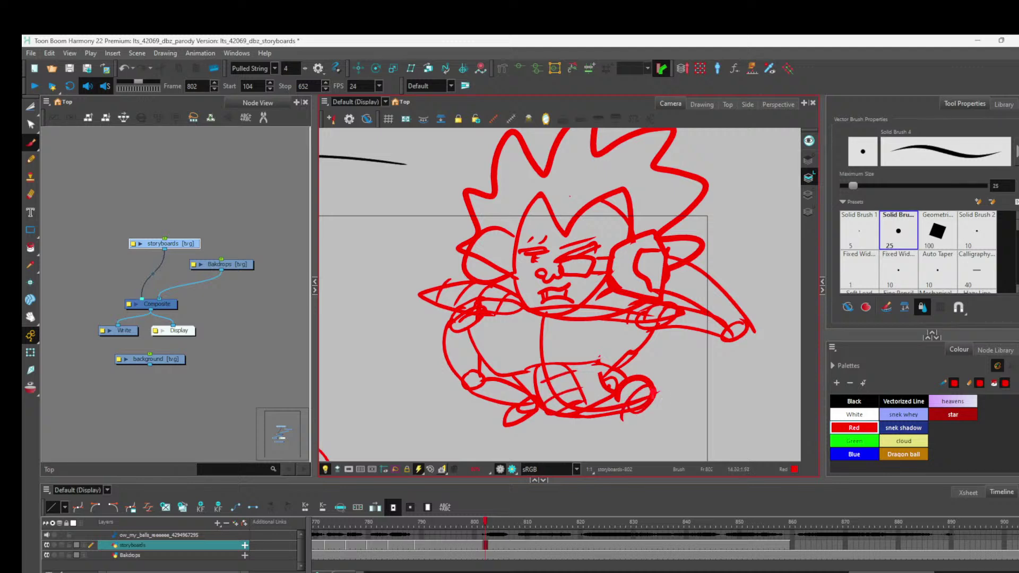
Brush two short bent legs with feet below the background character's hips, and save the scene.
scroll(658, 369, down, 3)
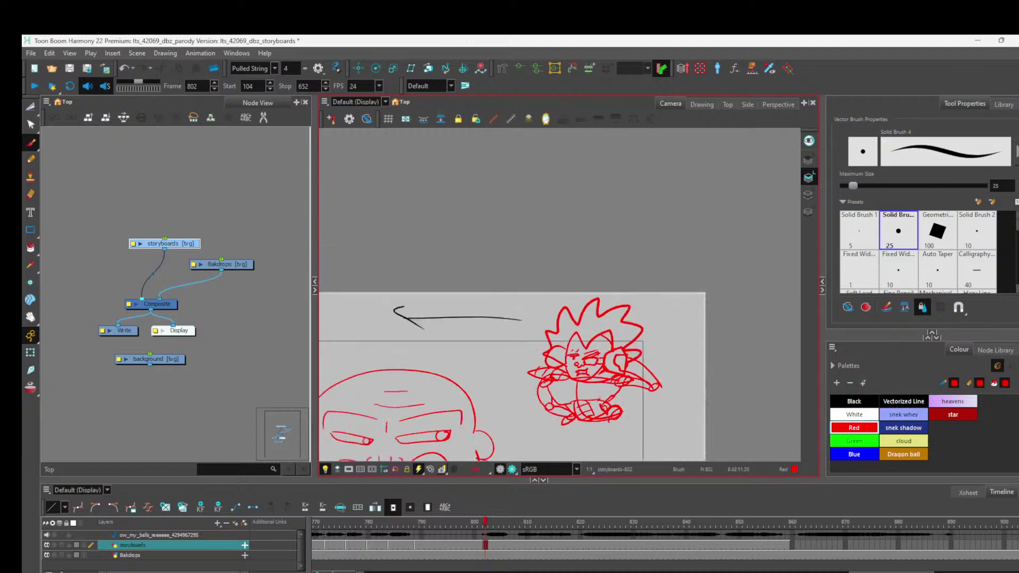
scroll(594, 402, up, 3)
mouse_move(640, 374)
mouse_down()
mouse_move(668, 422)
mouse_move(654, 424)
mouse_move(690, 423)
mouse_move(667, 408)
mouse_move(652, 410)
mouse_move(658, 423)
mouse_up()
mouse_move(565, 398)
mouse_down()
mouse_move(558, 422)
mouse_move(525, 425)
mouse_move(559, 424)
mouse_move(540, 434)
mouse_up()
mouse_move(583, 400)
mouse_down()
mouse_move(605, 408)
mouse_move(623, 393)
mouse_up()
key(ctrl+z)
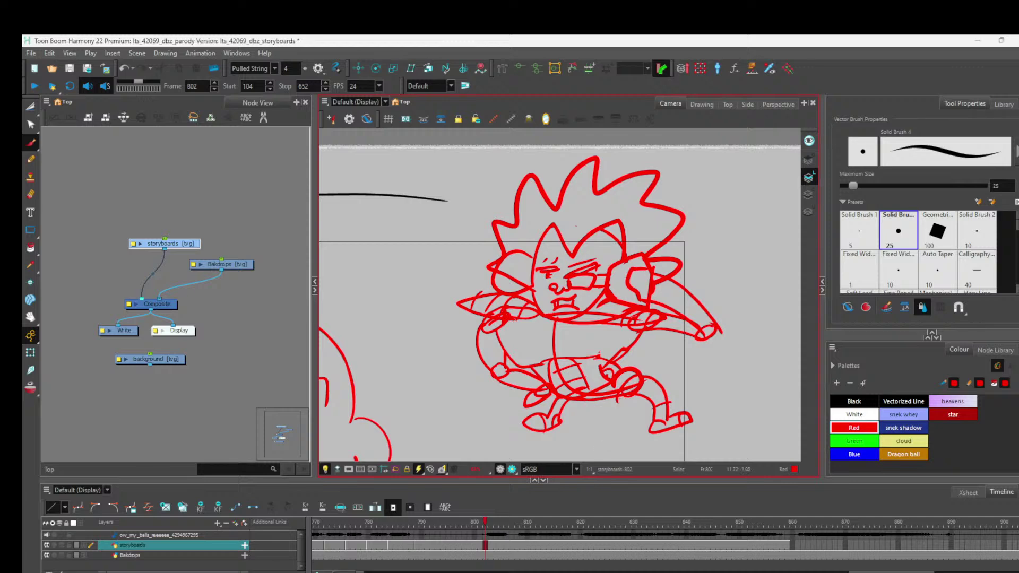
scroll(628, 406, down, 6)
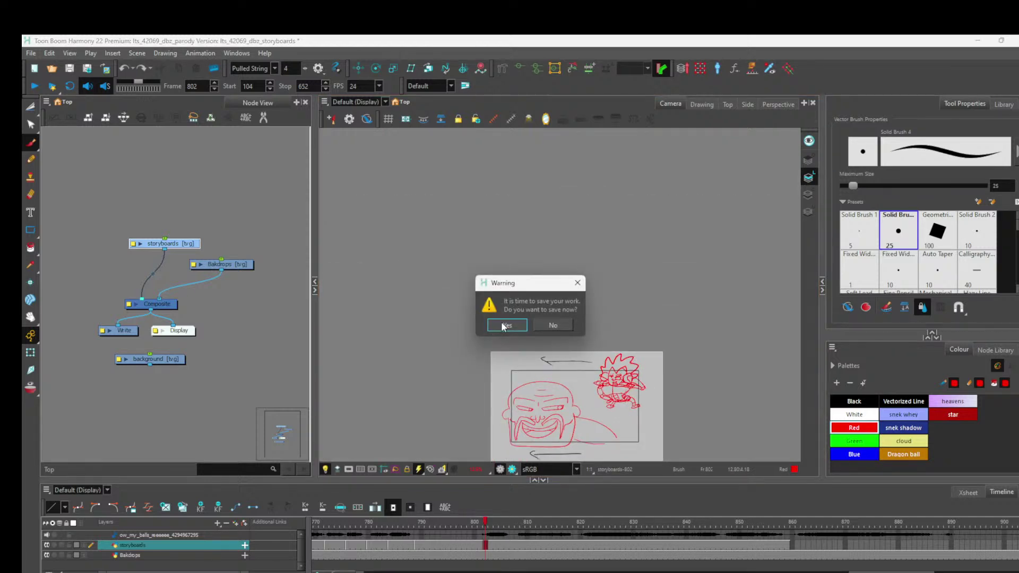
click(501, 325)
Brush two small red arrows pointing left from the background character, one beside the hair and one beside the feet.
scroll(576, 410, up, 4)
scroll(600, 370, down, 2)
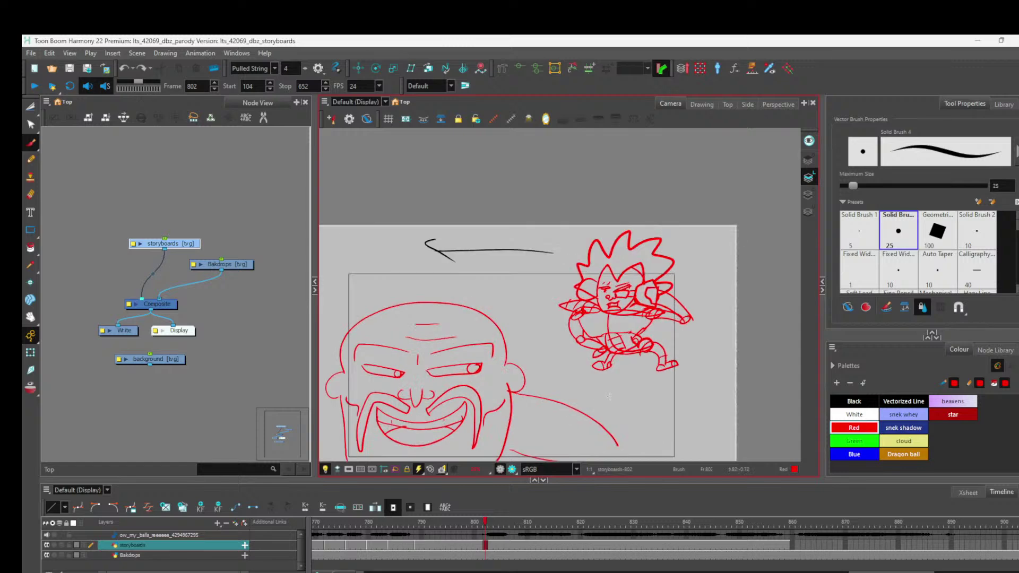
scroll(600, 370, up, 1)
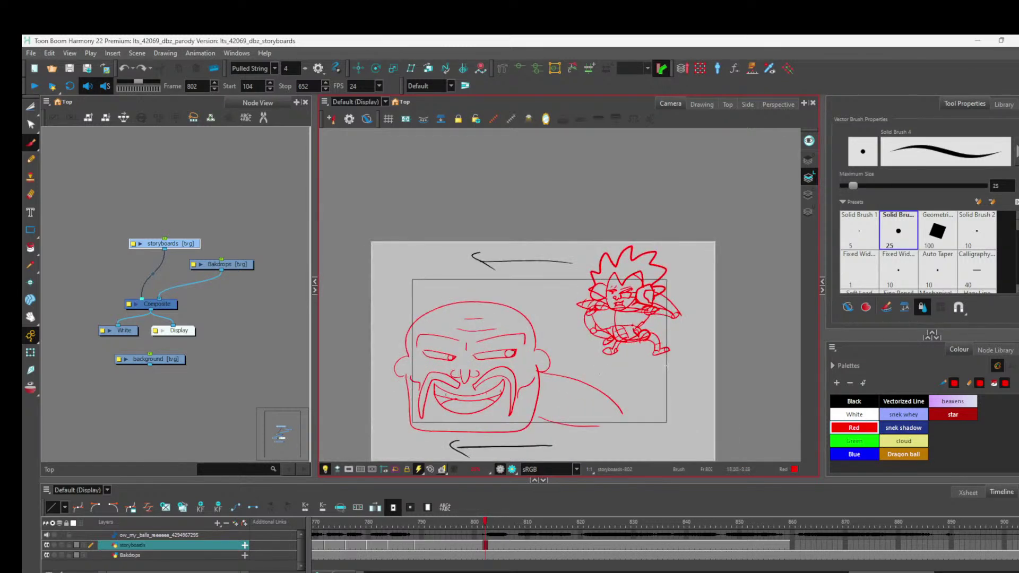
mouse_move(597, 254)
mouse_down()
mouse_move(555, 256)
mouse_move(564, 250)
mouse_up()
drag(587, 351, 573, 355)
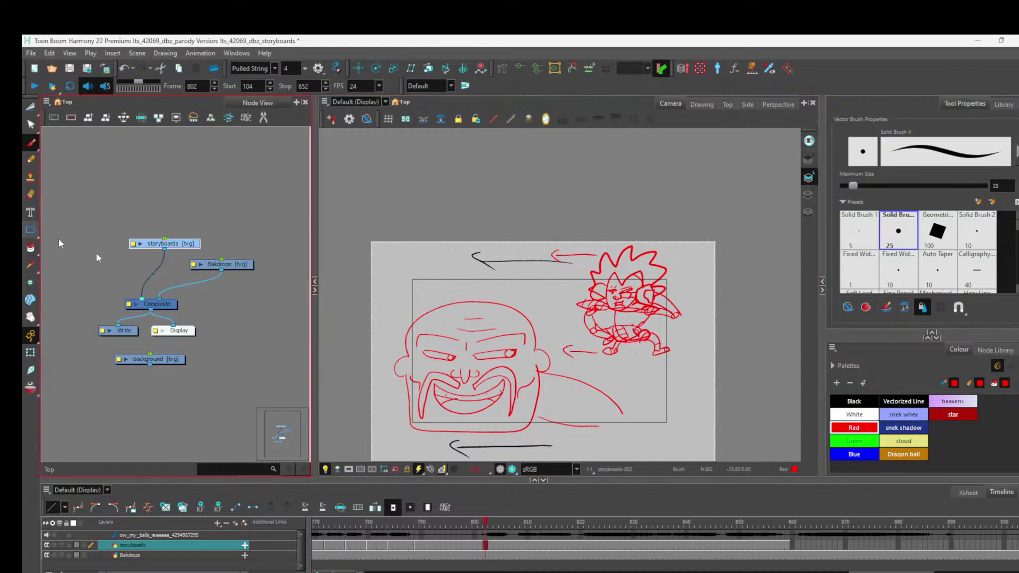
At frame 860, brush a red oval head with a curved vertical centre line on the overlay art layer.
mouse_move(503, 527)
mouse_down()
mouse_move(565, 544)
mouse_move(790, 555)
mouse_up()
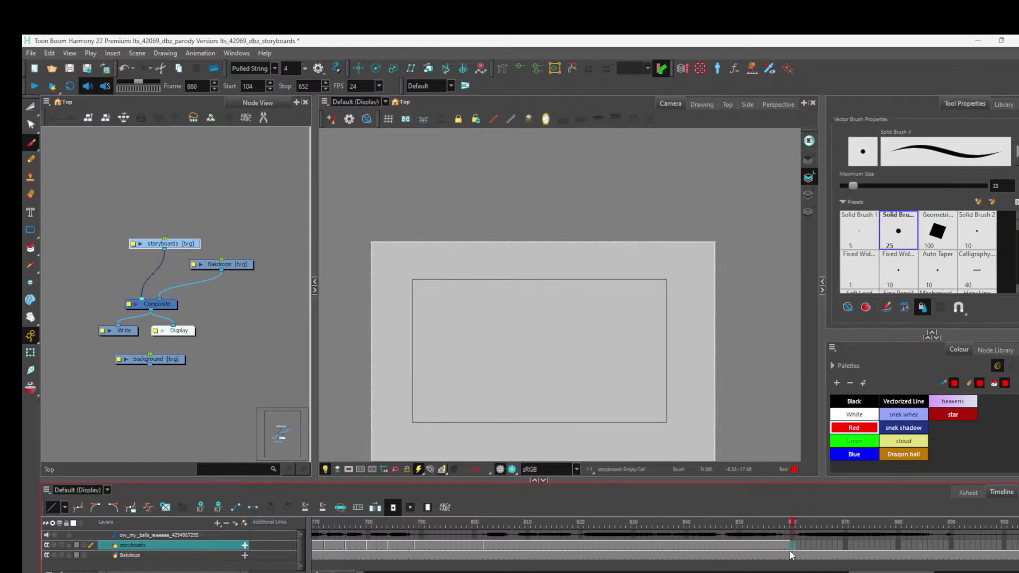
click(808, 159)
click(31, 106)
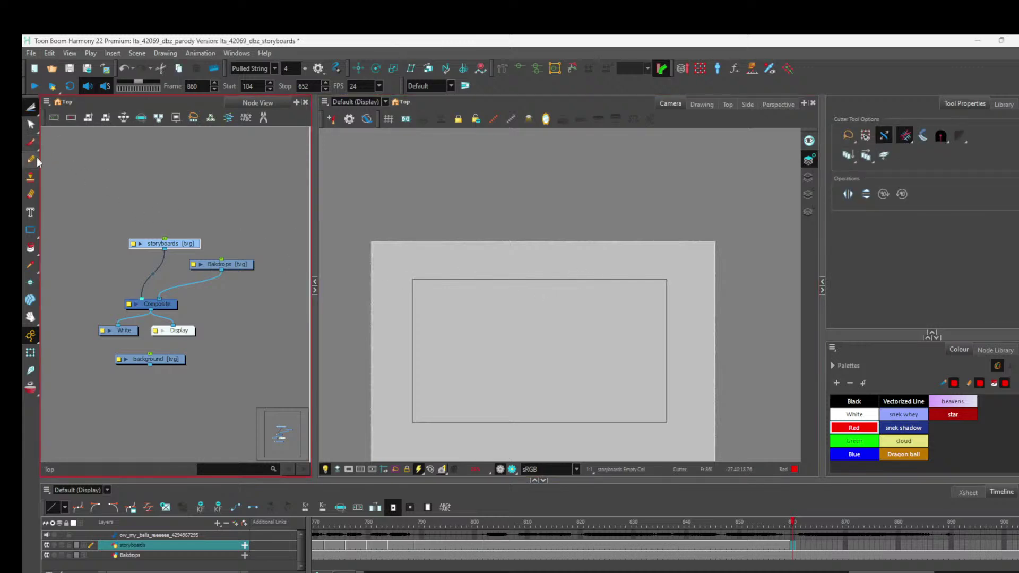
click(31, 142)
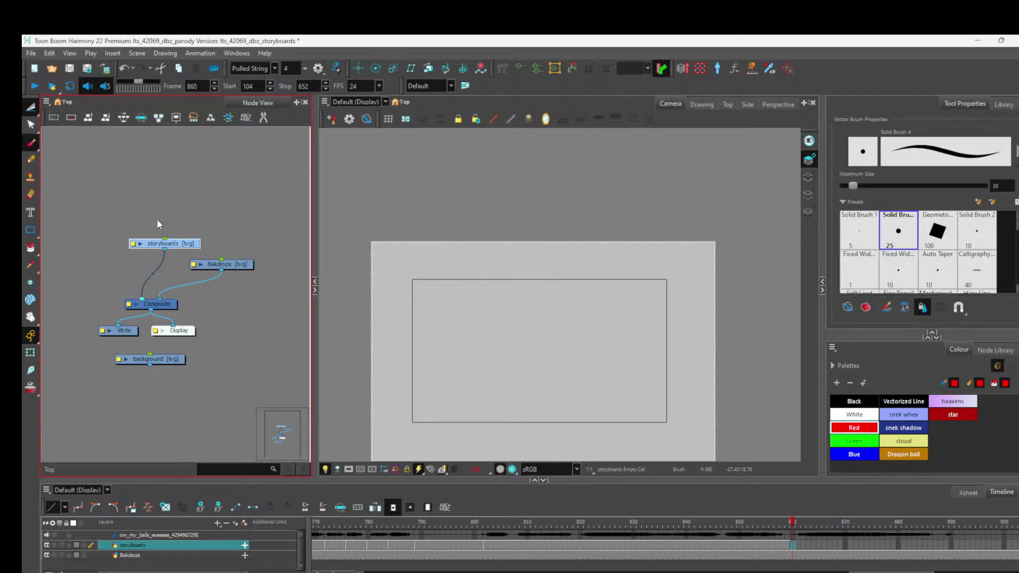
mouse_move(555, 290)
mouse_down()
mouse_move(549, 325)
mouse_move(580, 288)
mouse_move(568, 288)
mouse_move(557, 326)
mouse_up()
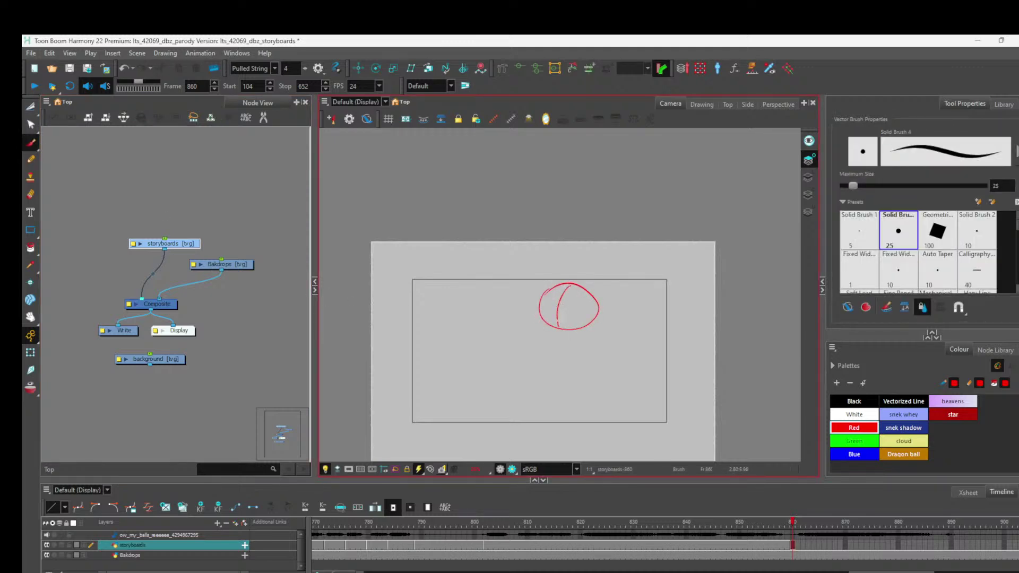
key(ctrl+z)
mouse_move(571, 284)
mouse_down()
mouse_move(553, 307)
mouse_move(561, 333)
mouse_up()
key(ctrl+z)
mouse_move(568, 283)
mouse_down()
mouse_move(558, 302)
mouse_move(563, 329)
mouse_up()
scroll(558, 308, up, 3)
key(ctrl+z)
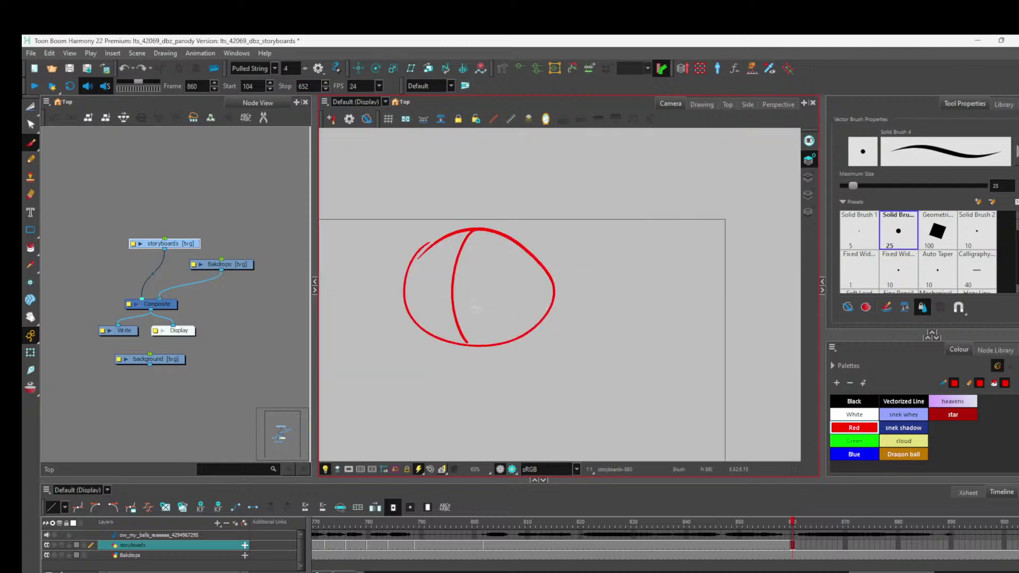
drag(429, 291, 489, 281)
key(ctrl+z)
scroll(461, 313, down, 1)
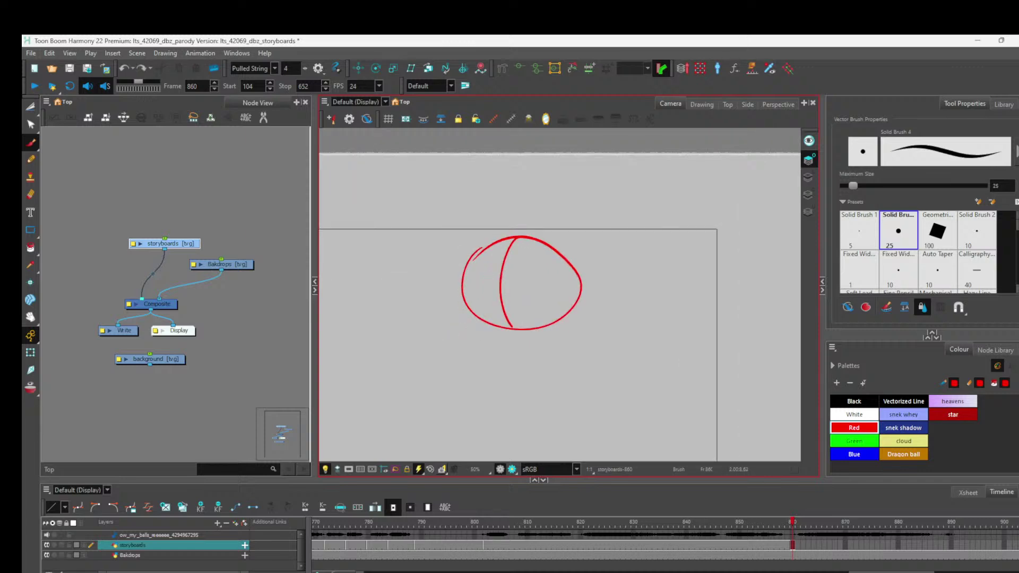
mouse_move(486, 286)
mouse_down()
mouse_move(520, 285)
mouse_move(504, 312)
mouse_move(495, 295)
mouse_move(514, 287)
mouse_up()
key(ctrl+z)
key(ctrl+z)
Brush the face with slanted brows, small eyes, nose and drooping moustache, and add a large round ear on each side.
mouse_move(503, 292)
mouse_down()
mouse_move(486, 295)
mouse_move(517, 295)
mouse_move(470, 281)
mouse_move(532, 277)
mouse_move(517, 283)
mouse_up()
mouse_move(569, 399)
mouse_down()
mouse_move(593, 440)
mouse_move(584, 382)
mouse_up()
mouse_move(572, 250)
mouse_down()
mouse_move(600, 265)
mouse_move(565, 279)
mouse_up()
mouse_move(477, 253)
mouse_down()
mouse_move(462, 290)
mouse_move(509, 310)
mouse_move(534, 292)
mouse_move(526, 311)
mouse_move(521, 300)
mouse_move(525, 320)
mouse_up()
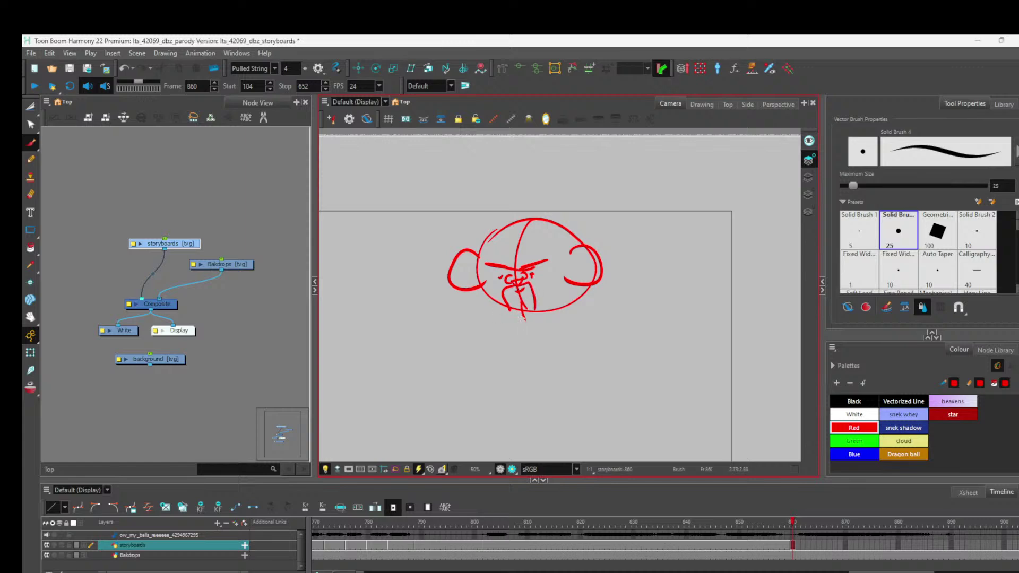
key(ctrl+z)
mouse_move(512, 282)
mouse_down()
mouse_move(508, 308)
mouse_move(520, 282)
mouse_move(535, 306)
mouse_up()
key(alt+t)
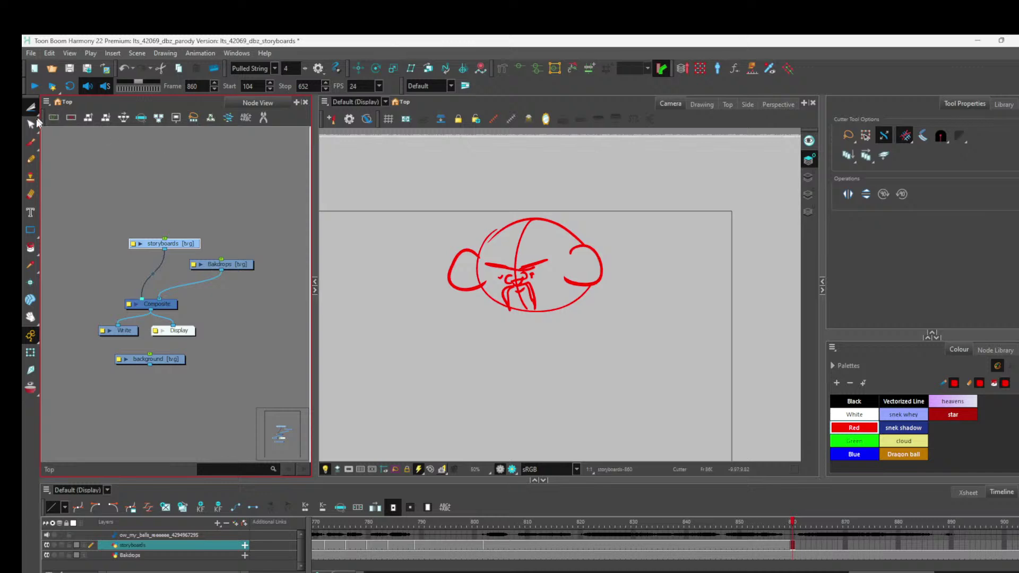
click(31, 124)
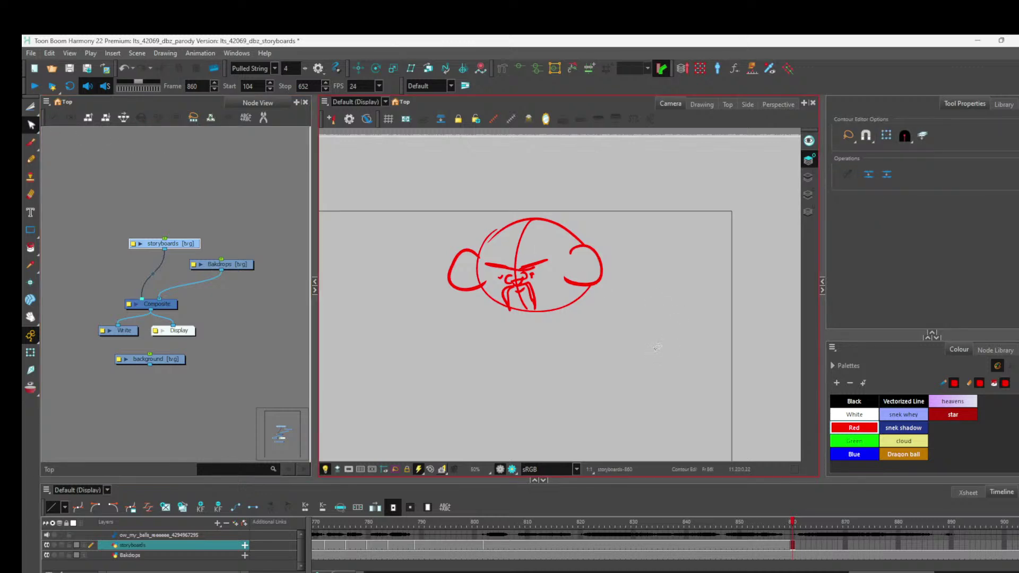
scroll(653, 350, down, 2)
scroll(645, 353, up, 3)
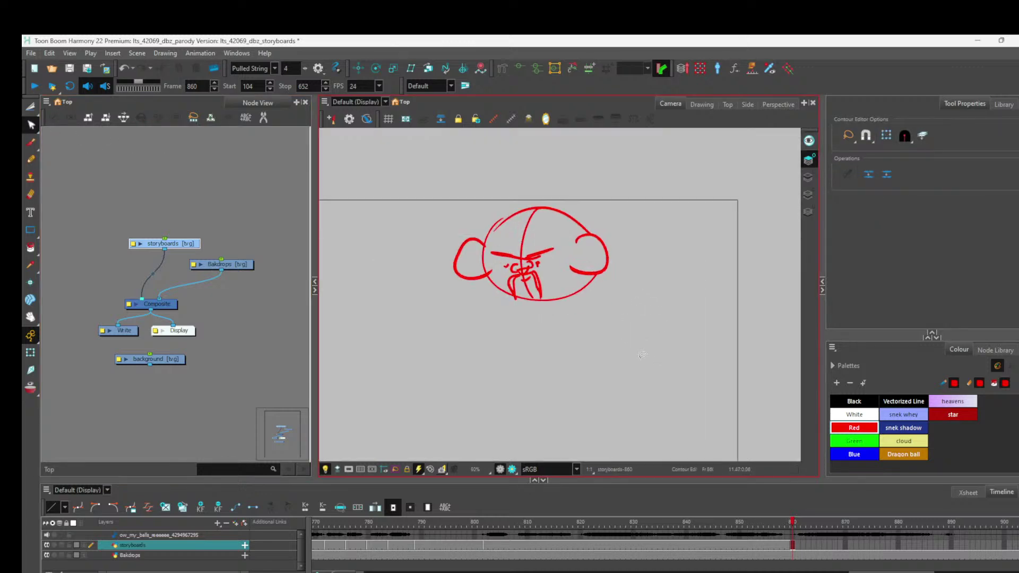
On the line art layer, brush shoulder circles below the ears, an elbow circle, and boxy hand shapes against the head's upper sides.
click(809, 177)
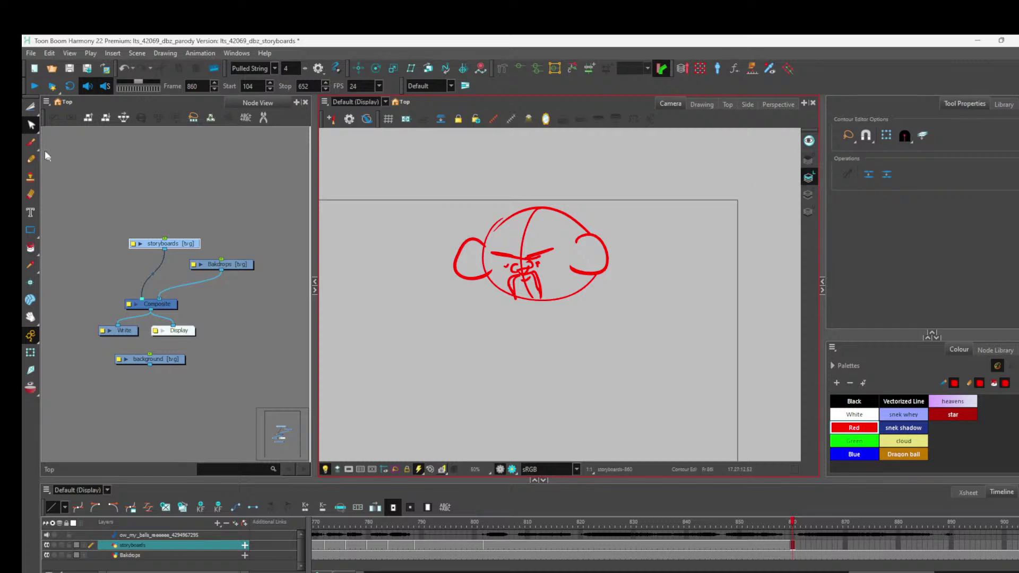
click(32, 142)
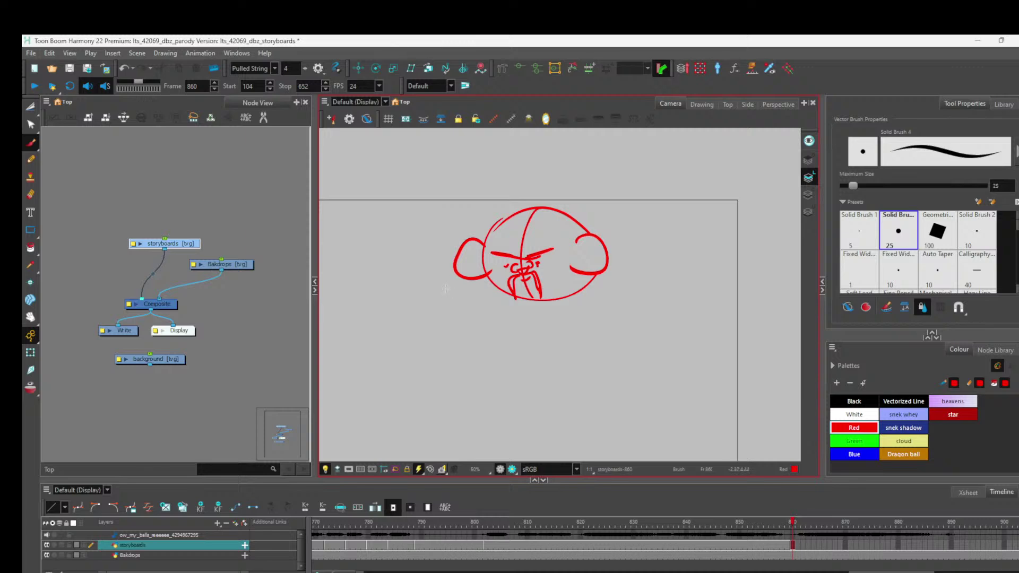
mouse_move(457, 287)
mouse_down()
mouse_move(449, 303)
mouse_move(463, 284)
mouse_up()
mouse_move(599, 287)
mouse_down()
mouse_move(613, 306)
mouse_move(608, 288)
mouse_up()
drag(445, 212, 435, 208)
drag(488, 228, 502, 222)
mouse_move(584, 231)
mouse_down()
mouse_move(600, 213)
mouse_move(603, 230)
mouse_up()
mouse_move(497, 214)
mouse_down()
mouse_move(518, 215)
mouse_move(483, 228)
mouse_up()
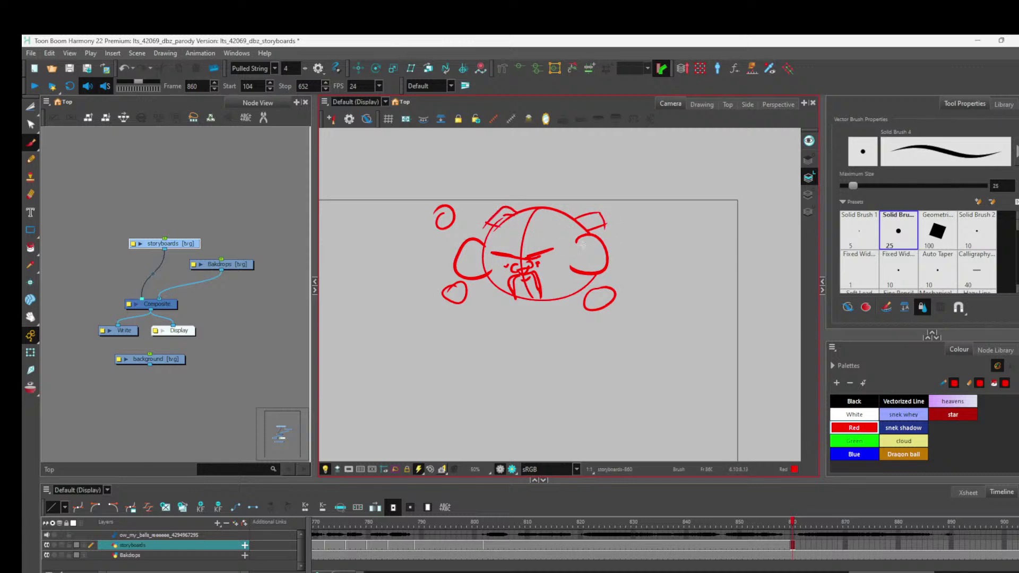
drag(605, 223, 592, 238)
Brush the outlines of both raised arms bent behind the head, and add the chest contours below the chin.
mouse_move(510, 207)
mouse_down()
mouse_move(445, 200)
mouse_move(442, 223)
mouse_move(498, 224)
mouse_move(455, 221)
mouse_move(459, 282)
mouse_up()
mouse_move(436, 211)
mouse_down()
mouse_move(429, 291)
mouse_move(442, 300)
mouse_up()
mouse_move(596, 303)
mouse_down()
mouse_move(629, 291)
mouse_move(650, 250)
mouse_move(587, 281)
mouse_up()
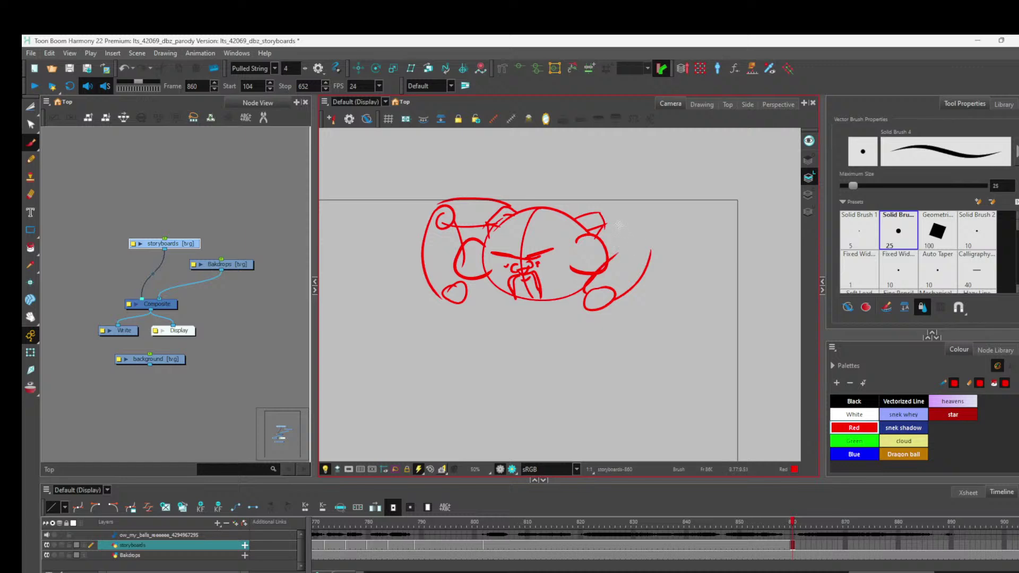
mouse_move(605, 228)
mouse_down()
mouse_move(657, 224)
mouse_move(629, 234)
mouse_move(651, 239)
mouse_up()
drag(598, 210, 657, 234)
mouse_move(611, 259)
mouse_down()
mouse_move(631, 237)
mouse_move(651, 257)
mouse_up()
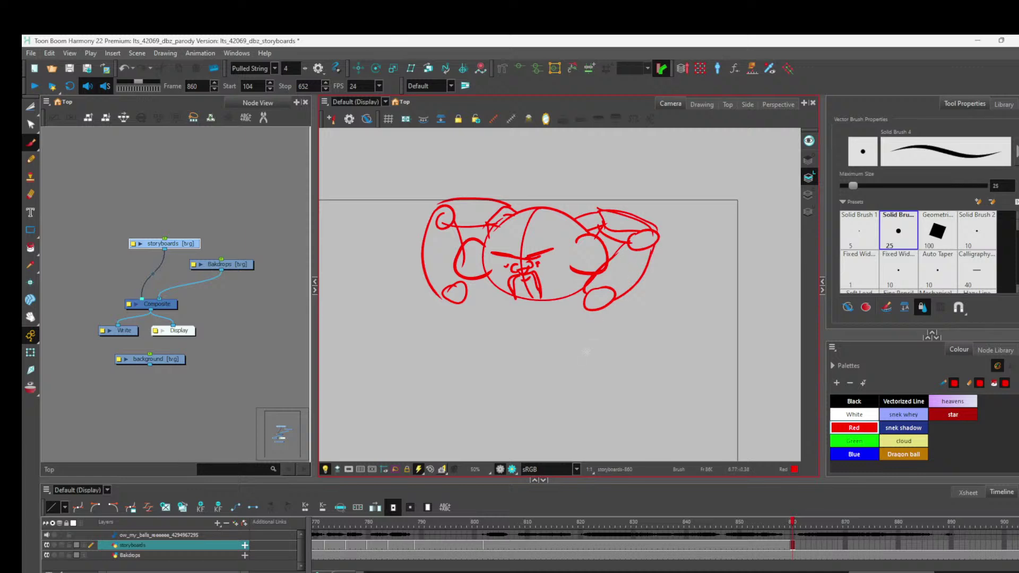
mouse_move(471, 286)
mouse_down()
mouse_move(496, 286)
mouse_move(537, 309)
mouse_move(518, 307)
mouse_move(533, 359)
mouse_move(484, 358)
mouse_up()
mouse_move(447, 298)
mouse_down()
mouse_move(451, 330)
mouse_move(493, 350)
mouse_move(555, 353)
mouse_move(595, 313)
mouse_up()
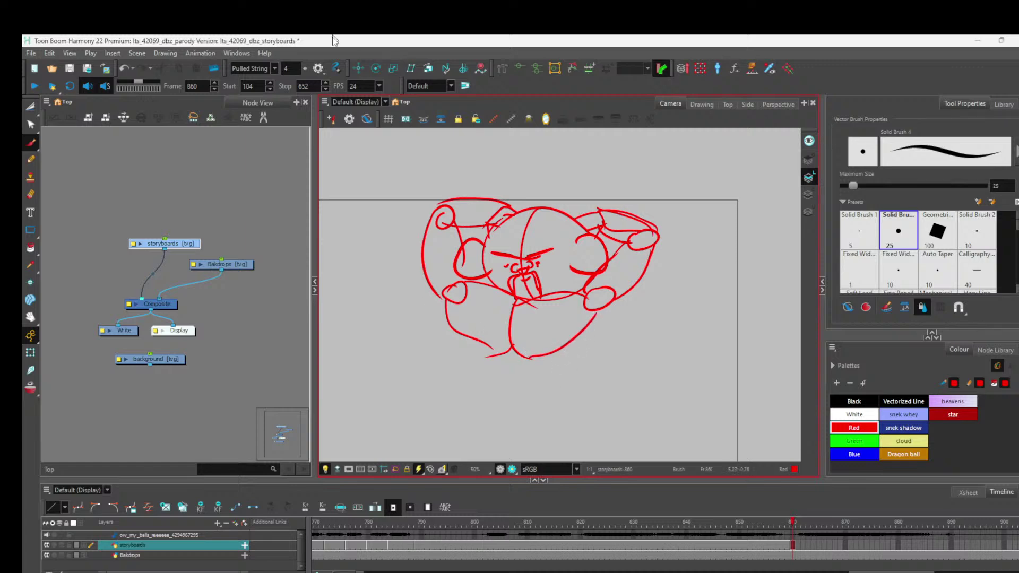
On the underlay art layer, brush a large blue oval ending in an arrowhead below the torso.
scroll(549, 323, down, 5)
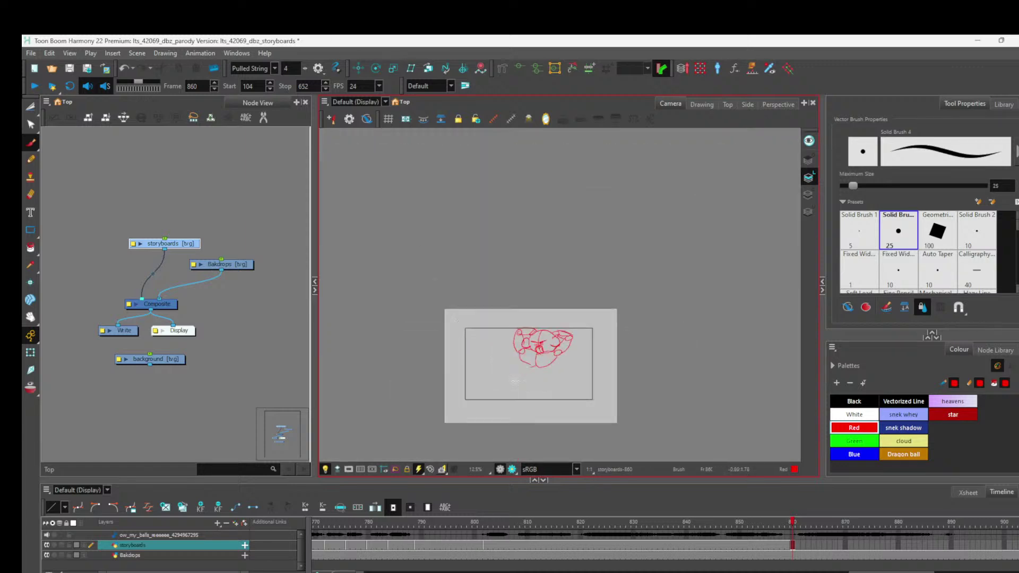
key(shift+m)
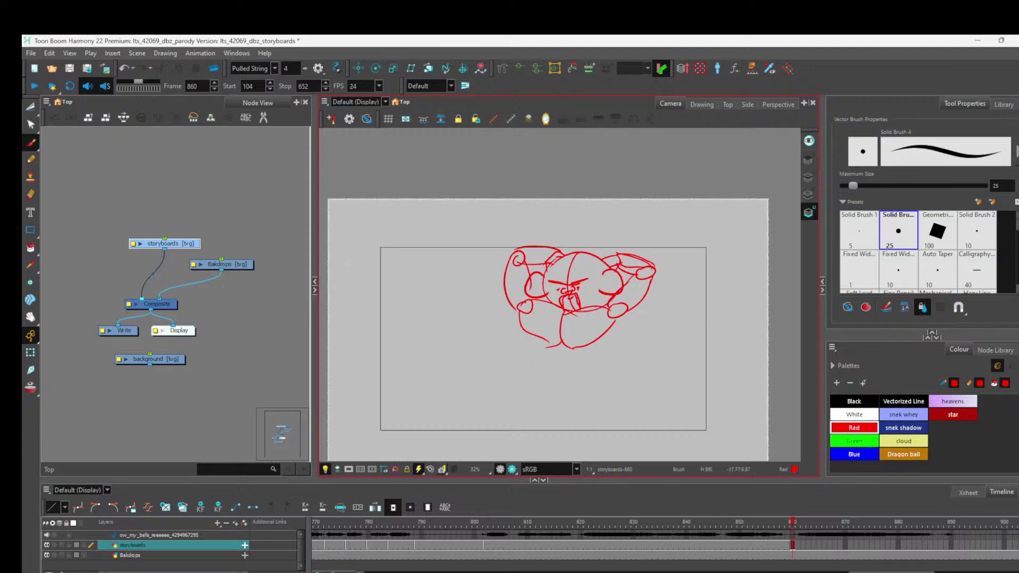
click(855, 454)
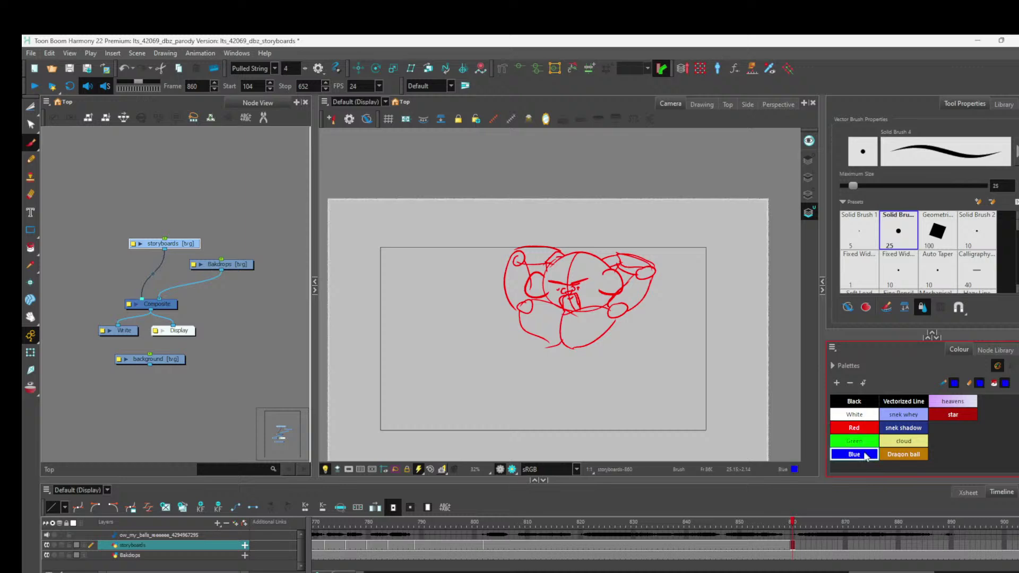
mouse_move(530, 356)
mouse_down()
mouse_move(582, 428)
mouse_move(603, 383)
mouse_move(553, 365)
mouse_move(548, 388)
mouse_move(566, 377)
mouse_move(549, 367)
mouse_up()
key(ctrl+z)
key(ctrl+z)
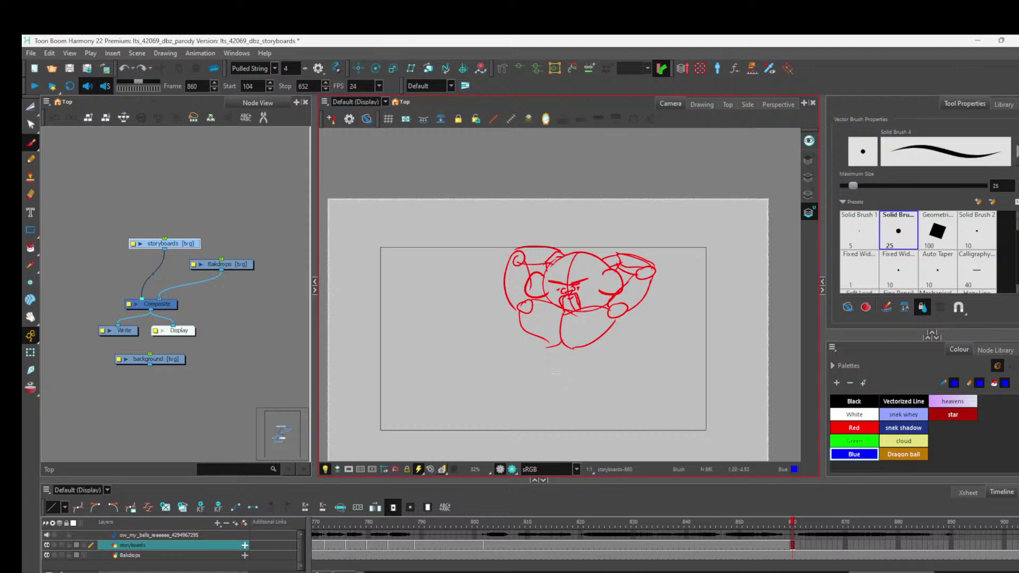
mouse_move(554, 371)
mouse_down()
mouse_move(510, 372)
mouse_move(514, 397)
mouse_move(551, 406)
mouse_move(588, 386)
mouse_move(521, 368)
mouse_move(486, 378)
mouse_move(509, 396)
mouse_move(577, 395)
mouse_move(605, 381)
mouse_move(543, 365)
mouse_up()
key(ctrl+z)
key(ctrl+z)
mouse_move(529, 365)
mouse_down()
mouse_move(496, 398)
mouse_move(526, 423)
mouse_move(604, 397)
mouse_move(602, 375)
mouse_move(582, 361)
mouse_move(545, 370)
mouse_up()
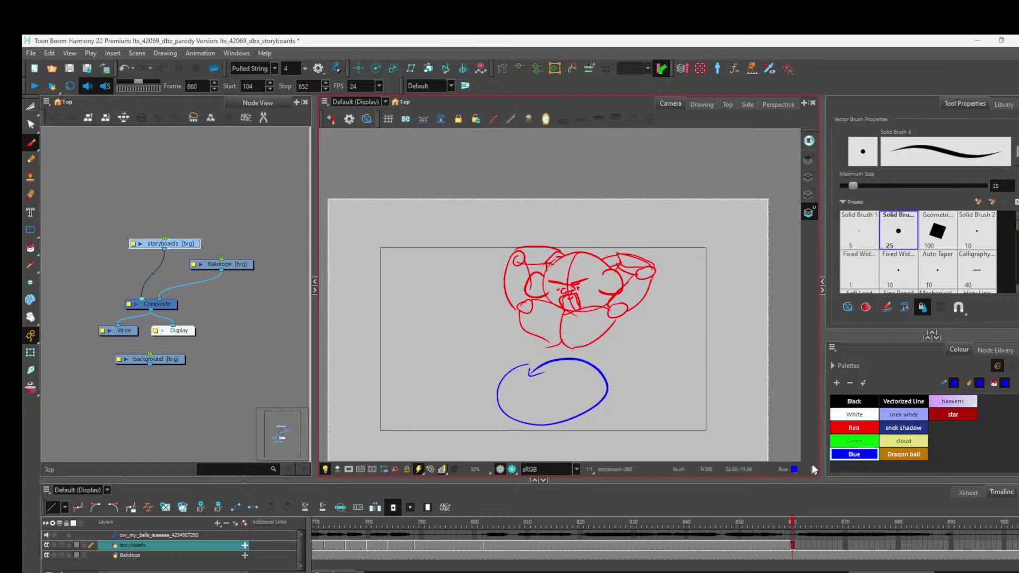
Try brushing the waist, belt and hips in red on the colour art layer, overlapping the blue oval.
click(863, 428)
click(808, 193)
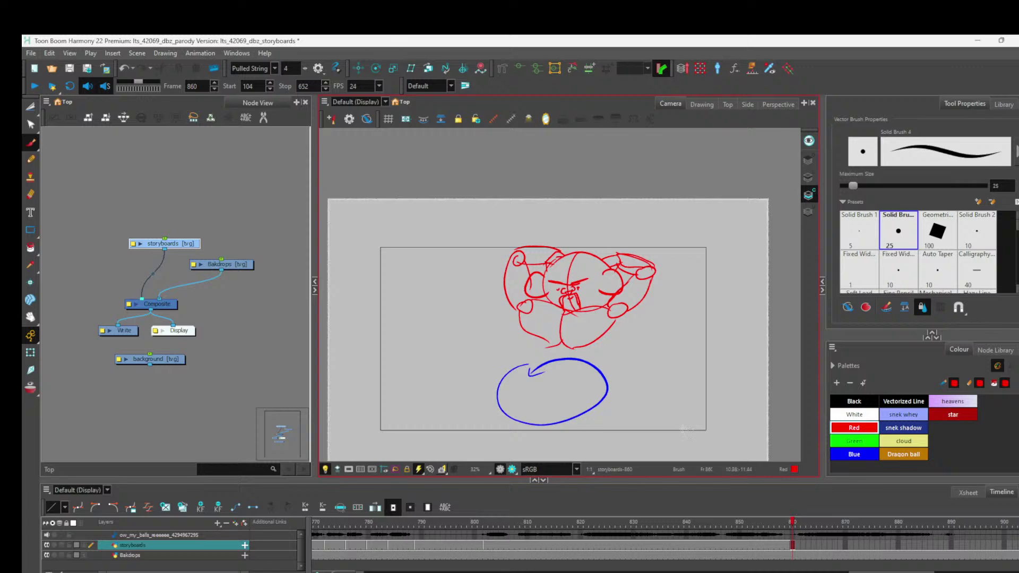
drag(532, 332, 525, 360)
drag(594, 338, 585, 366)
key(ctrl+z)
key(ctrl+z)
drag(532, 334, 527, 368)
drag(594, 339, 586, 370)
mouse_move(550, 339)
mouse_down()
mouse_move(548, 370)
mouse_move(562, 371)
mouse_move(555, 355)
mouse_move(530, 400)
mouse_move(537, 385)
mouse_move(526, 363)
mouse_move(539, 386)
mouse_move(560, 386)
mouse_move(589, 365)
mouse_move(524, 383)
mouse_move(586, 359)
mouse_move(566, 367)
mouse_move(526, 352)
mouse_move(534, 384)
mouse_move(525, 394)
mouse_move(563, 386)
mouse_move(597, 354)
mouse_up()
key(ctrl+z)
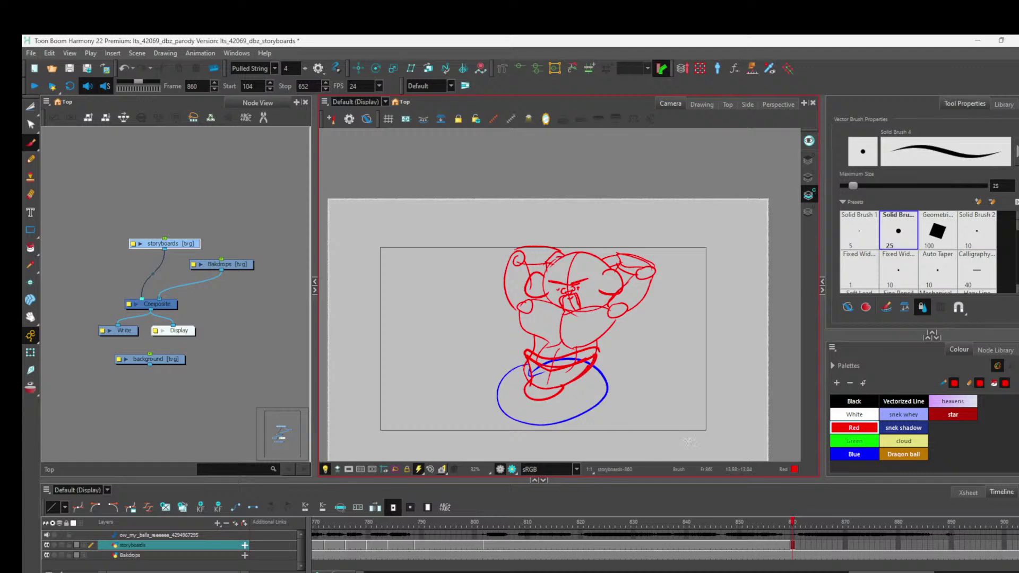
Undo the waist, belt and hip strokes below the chest.
click(808, 178)
key(alt+s)
key(ctrl+z)
key(ctrl+z)
key(ctrl+z)
key(ctrl+z)
key(ctrl+z)
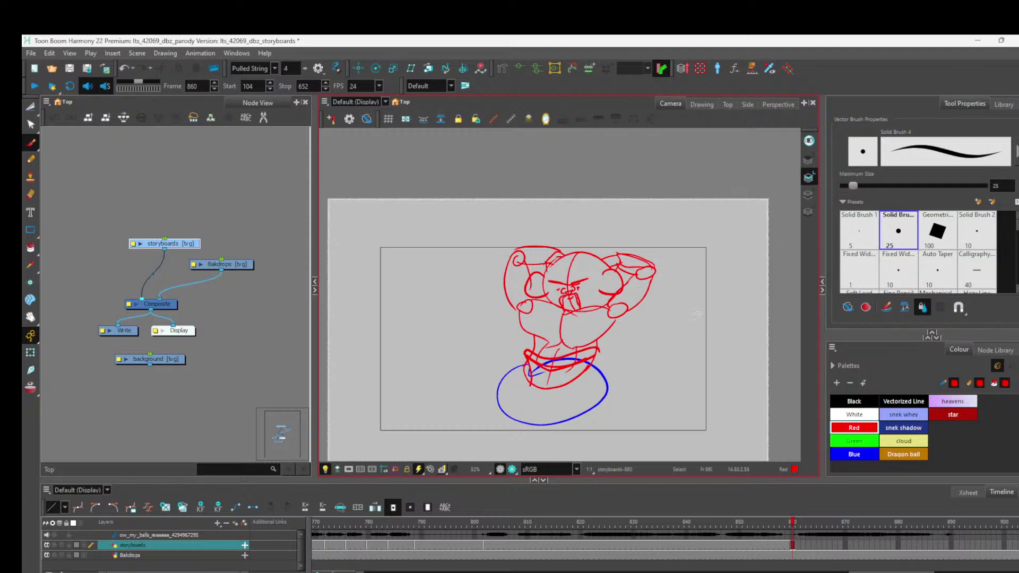
key(ctrl+z)
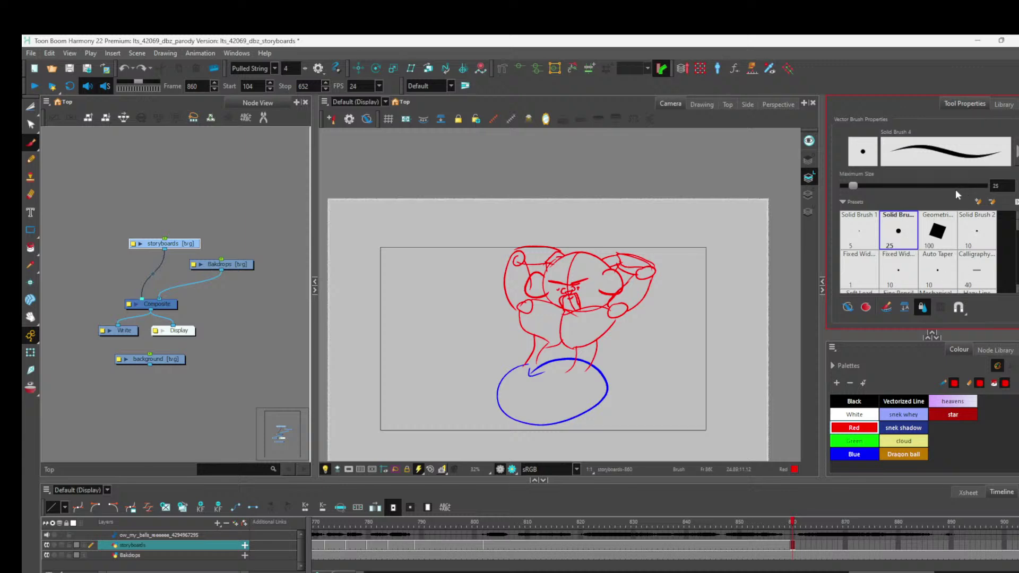
key(ctrl+z)
Select the arms and torso on the line art layer and delete them, keeping the head and blue oval.
click(30, 105)
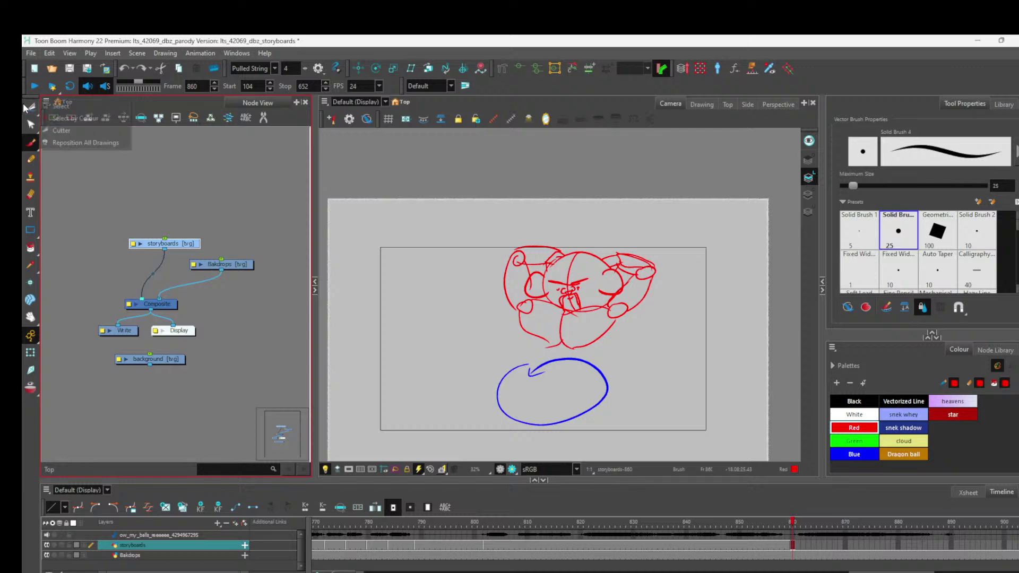
click(68, 106)
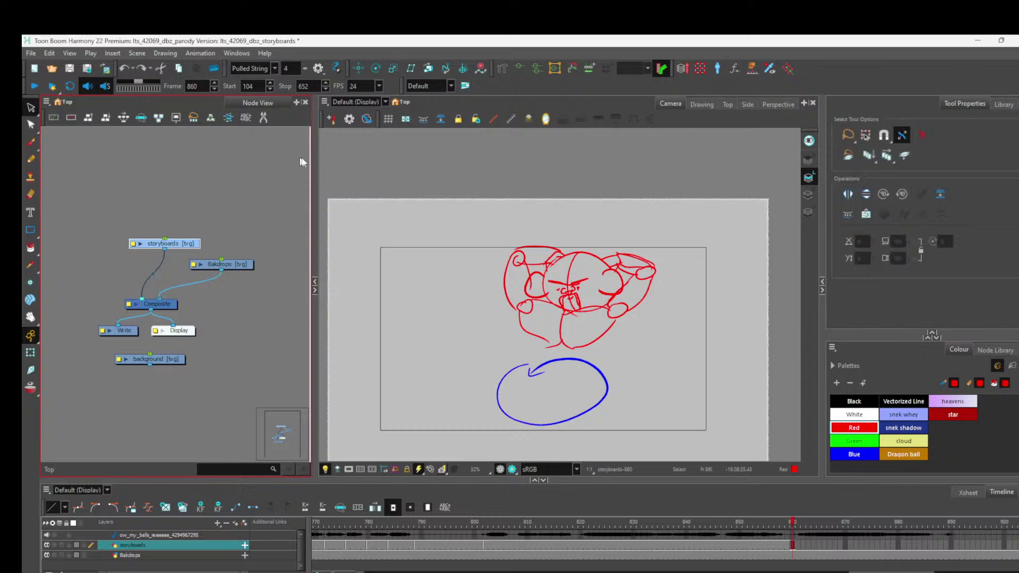
mouse_move(701, 248)
mouse_down()
mouse_move(454, 236)
mouse_move(483, 325)
mouse_move(545, 338)
mouse_move(678, 313)
mouse_move(700, 247)
mouse_up()
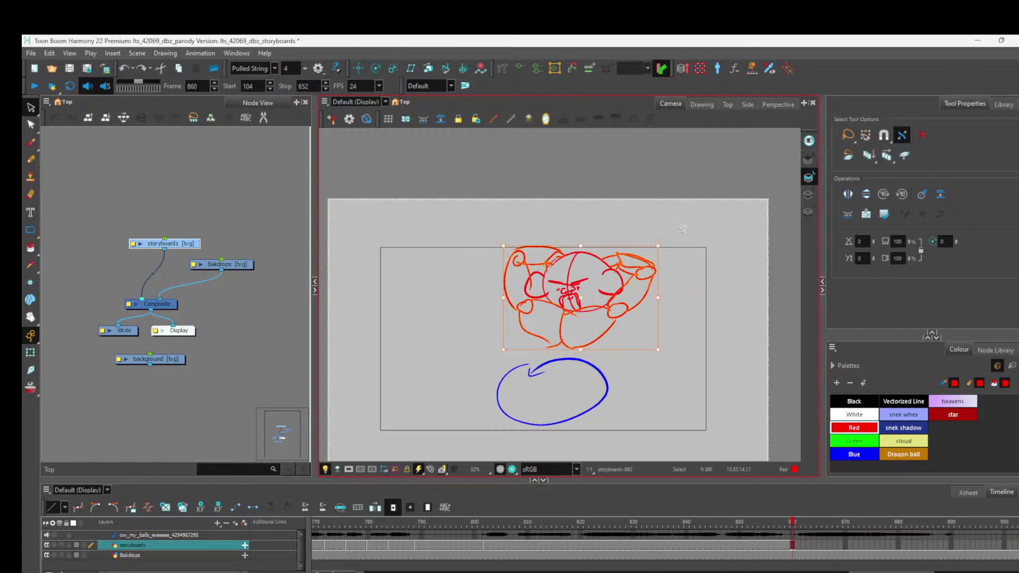
key(Delete)
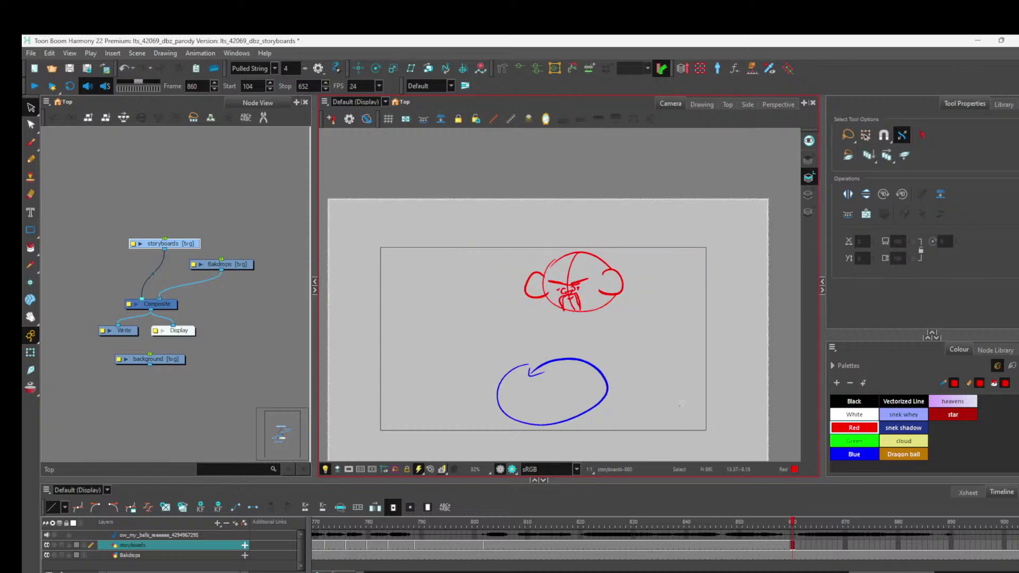
Restore the deleted arms and torso and copy the entire red upper body without the blue oval.
key(ctrl+z)
click(905, 155)
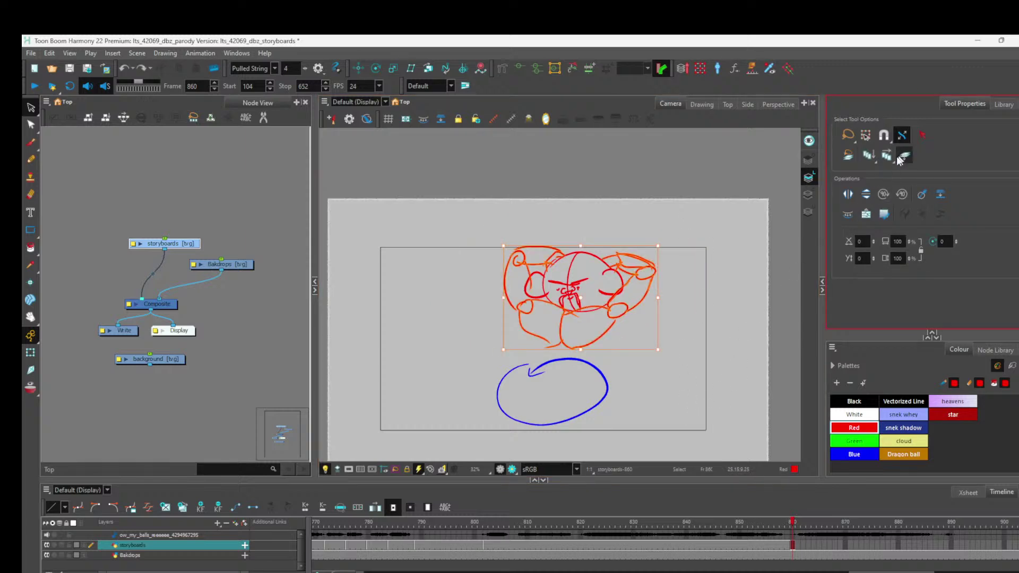
click(480, 229)
mouse_move(480, 230)
mouse_down()
mouse_move(478, 333)
mouse_move(539, 368)
mouse_move(578, 369)
mouse_up()
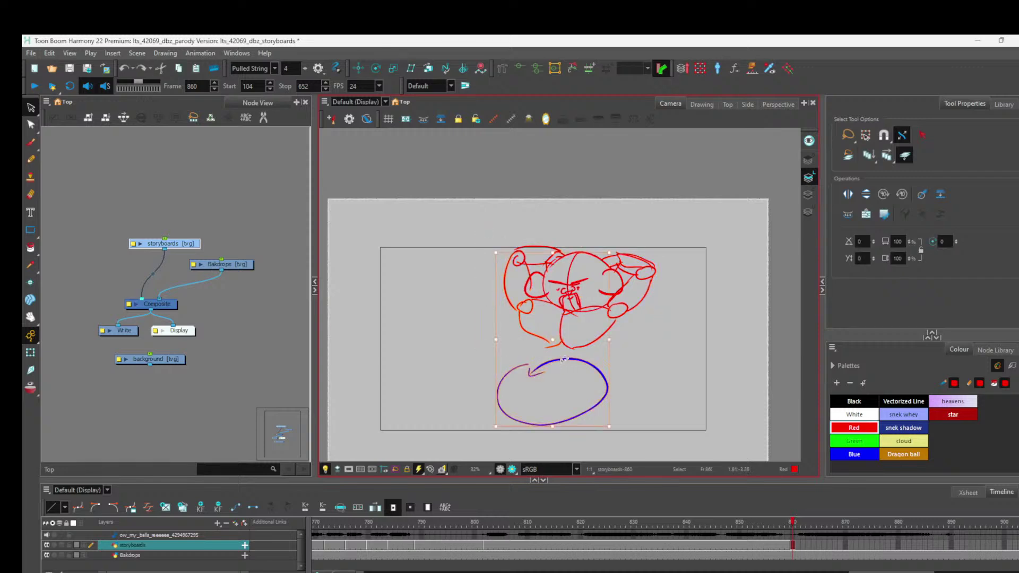
mouse_move(483, 229)
mouse_down()
mouse_move(491, 279)
mouse_move(570, 350)
mouse_move(679, 253)
mouse_move(461, 276)
mouse_up()
Try pasting the copied upper body on the storyboards layer at frame 870 and undo it.
mouse_move(793, 528)
mouse_down()
mouse_move(840, 530)
mouse_move(794, 527)
mouse_move(817, 533)
mouse_up()
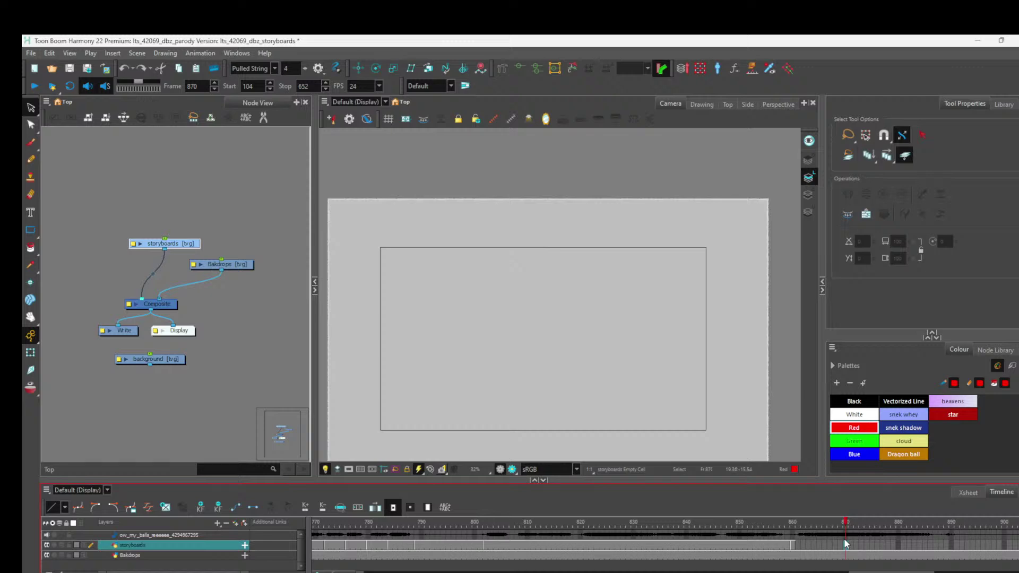
key(ctrl+v)
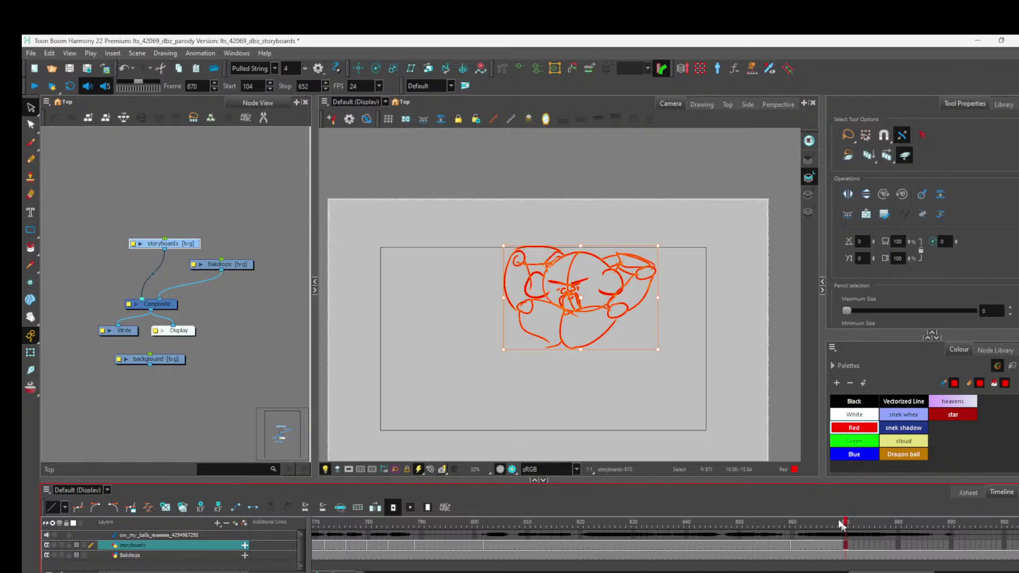
mouse_move(853, 525)
mouse_down()
mouse_move(823, 530)
mouse_move(848, 529)
mouse_up()
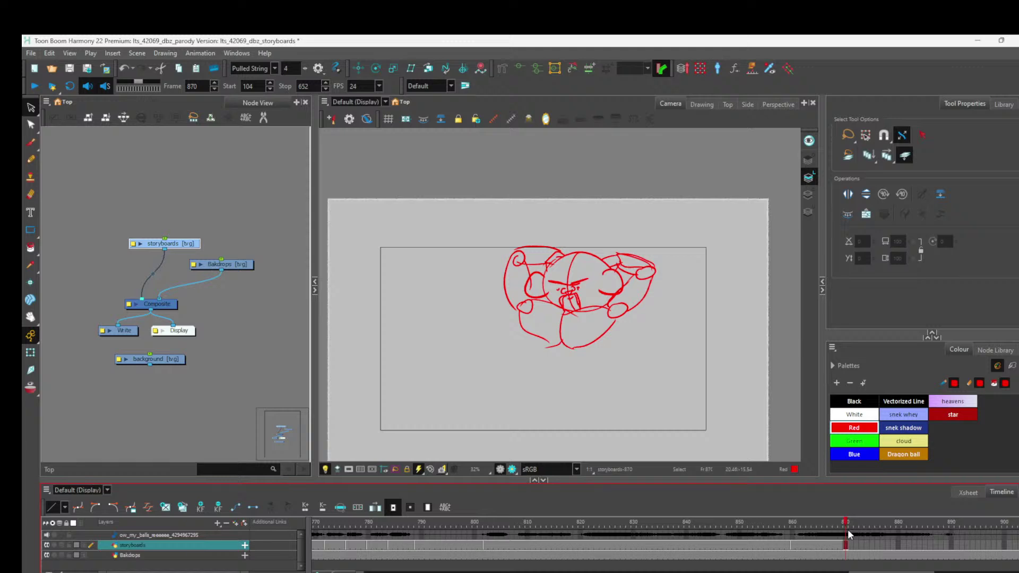
key(period)
key(period)
key(period)
click(855, 531)
drag(880, 535, 798, 527)
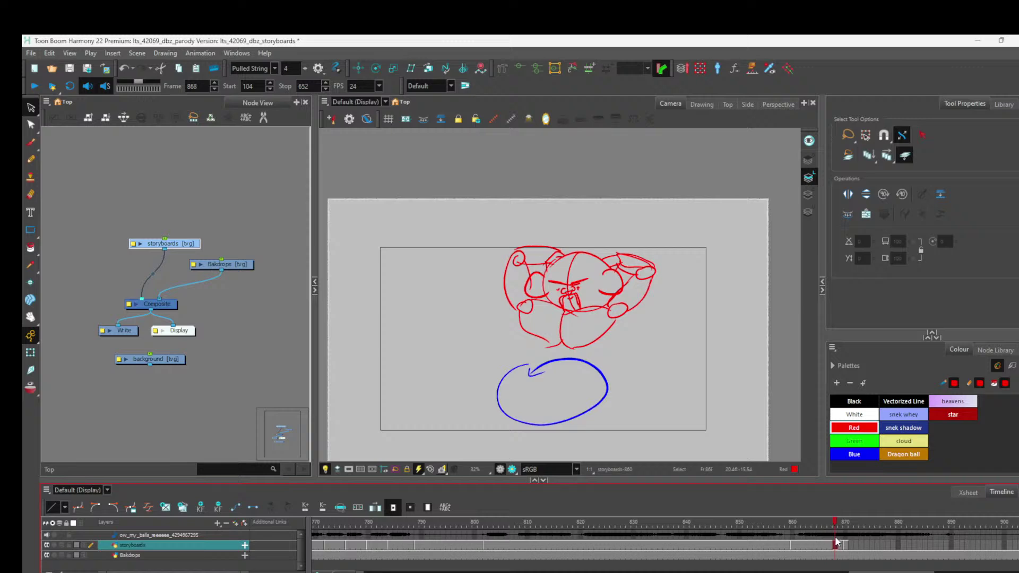
key(ctrl+z)
Paste the copied upper body as separate storyboards drawings at frames 864, 868, 871, 876, 880 and 886.
mouse_move(833, 523)
mouse_down()
mouse_move(791, 528)
mouse_move(871, 527)
mouse_up()
key(ctrl+shift+z)
key(ctrl+v)
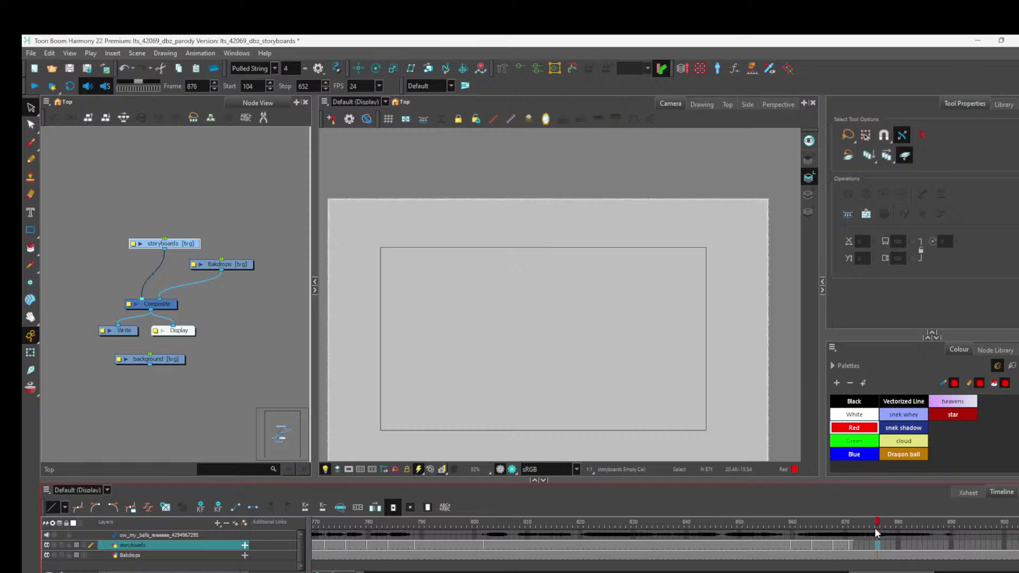
click(597, 353)
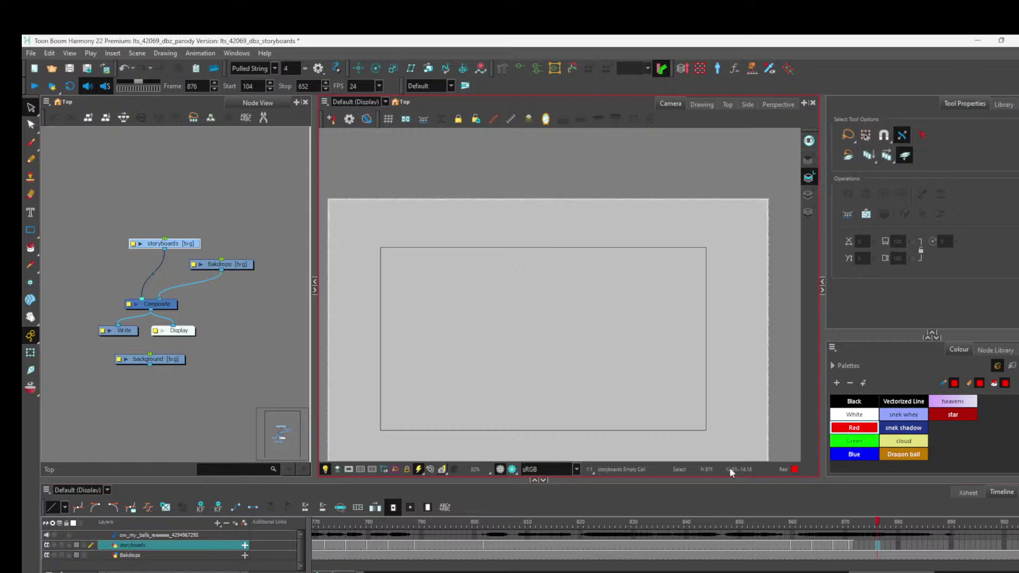
key(ctrl+v)
mouse_move(877, 525)
mouse_down()
mouse_move(964, 526)
mouse_move(912, 525)
mouse_move(997, 540)
mouse_move(767, 537)
mouse_move(804, 528)
mouse_move(959, 548)
mouse_move(911, 546)
mouse_up()
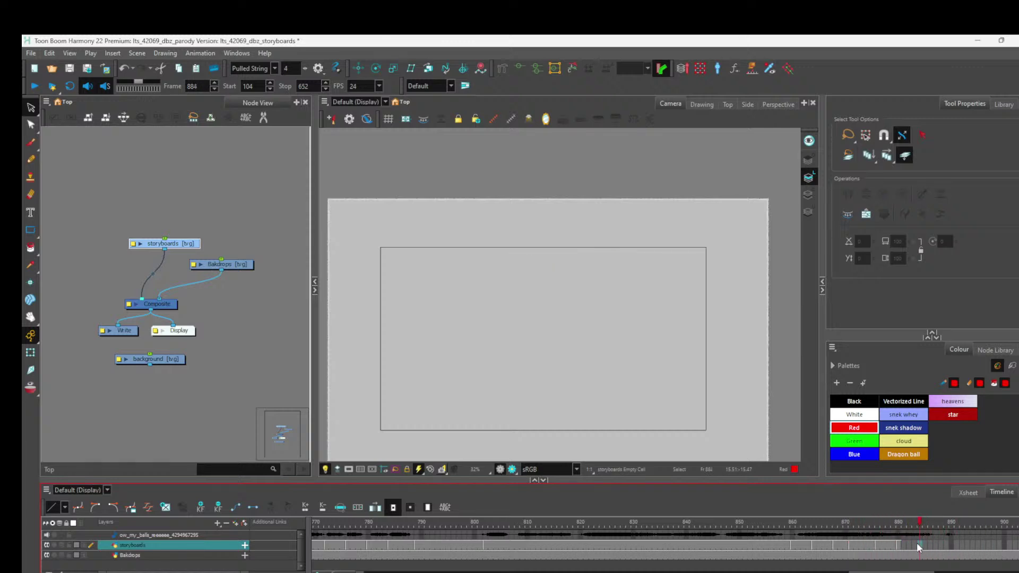
mouse_move(928, 543)
mouse_down()
mouse_move(914, 530)
mouse_move(968, 540)
mouse_up()
click(971, 525)
drag(972, 527, 795, 530)
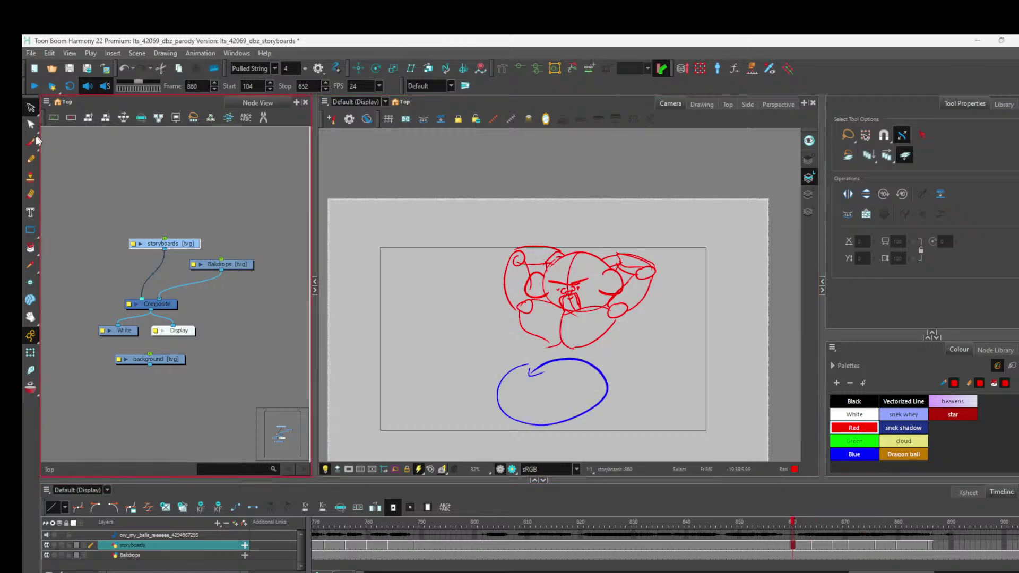
At frame 860, brush the belt and rounded hips in red on the colour art layer, directly below the torso.
key(alt+b)
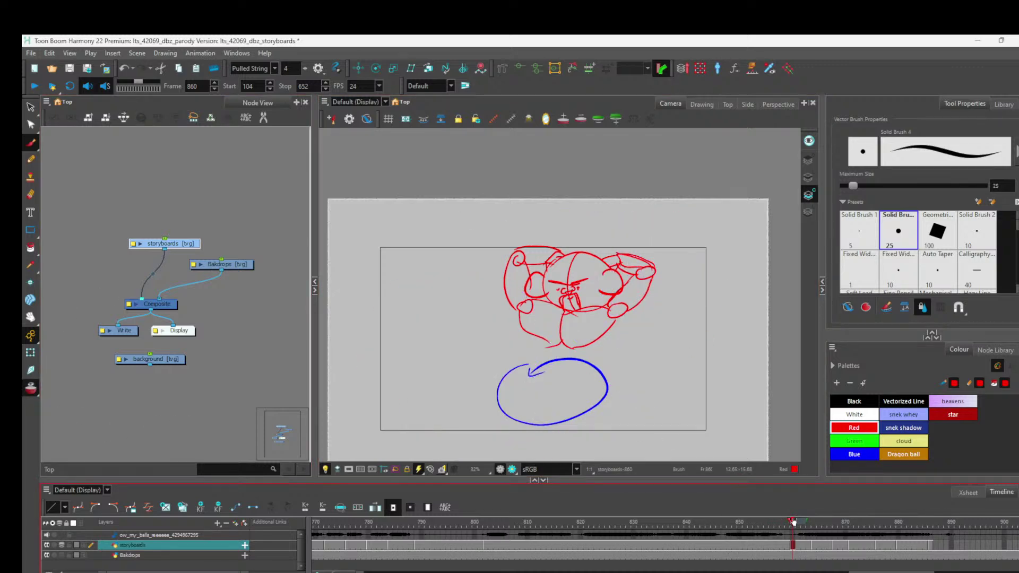
key(ctrl+z)
key(ctrl+shift+z)
key(ctrl+shift+z)
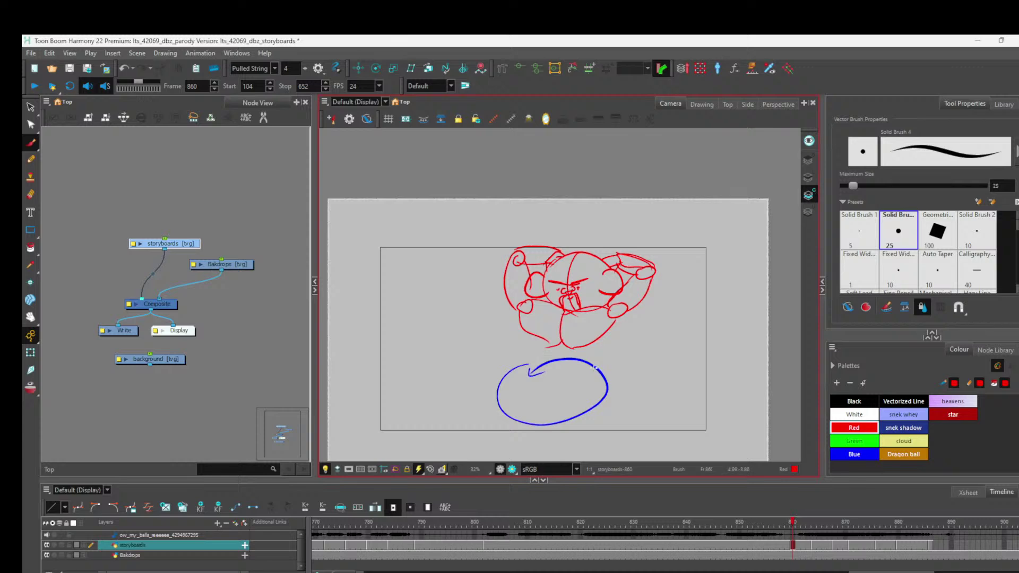
mouse_move(539, 353)
mouse_down()
mouse_move(525, 382)
mouse_move(547, 392)
mouse_move(562, 366)
mouse_move(588, 365)
mouse_move(584, 351)
mouse_move(537, 345)
mouse_move(528, 363)
mouse_up()
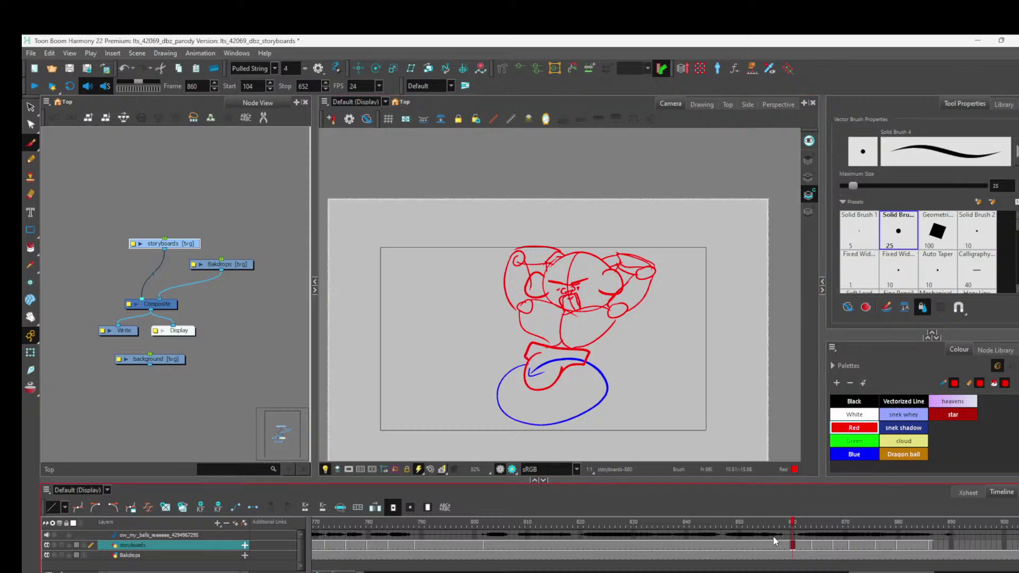
At frame 864, enable onion skin and brush the tilted hips in red over the left side of the blue oval.
mouse_move(794, 524)
mouse_down()
mouse_move(821, 524)
mouse_move(794, 525)
mouse_move(813, 531)
mouse_up()
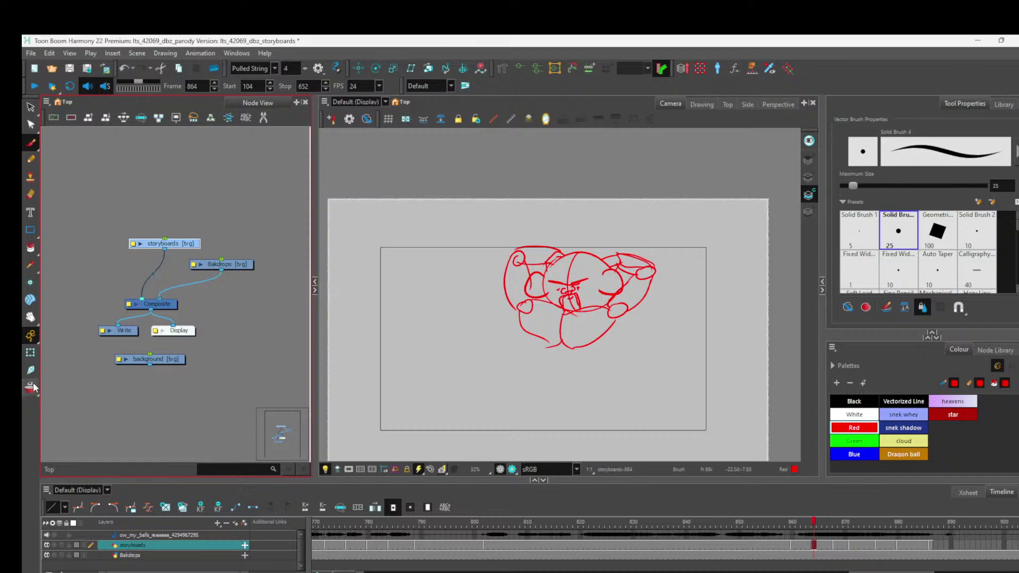
mouse_move(814, 526)
mouse_down()
mouse_move(791, 525)
mouse_move(815, 527)
mouse_up()
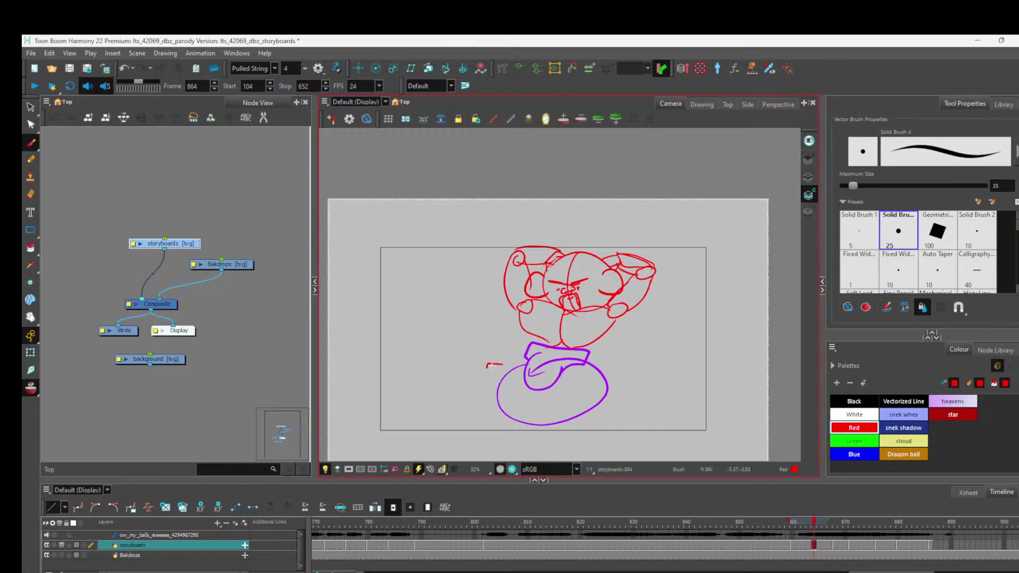
key(ctrl+z)
mouse_move(503, 361)
mouse_down()
mouse_move(487, 398)
mouse_move(504, 410)
mouse_move(526, 371)
mouse_move(523, 385)
mouse_move(536, 396)
mouse_move(554, 379)
mouse_move(501, 360)
mouse_move(487, 384)
mouse_up()
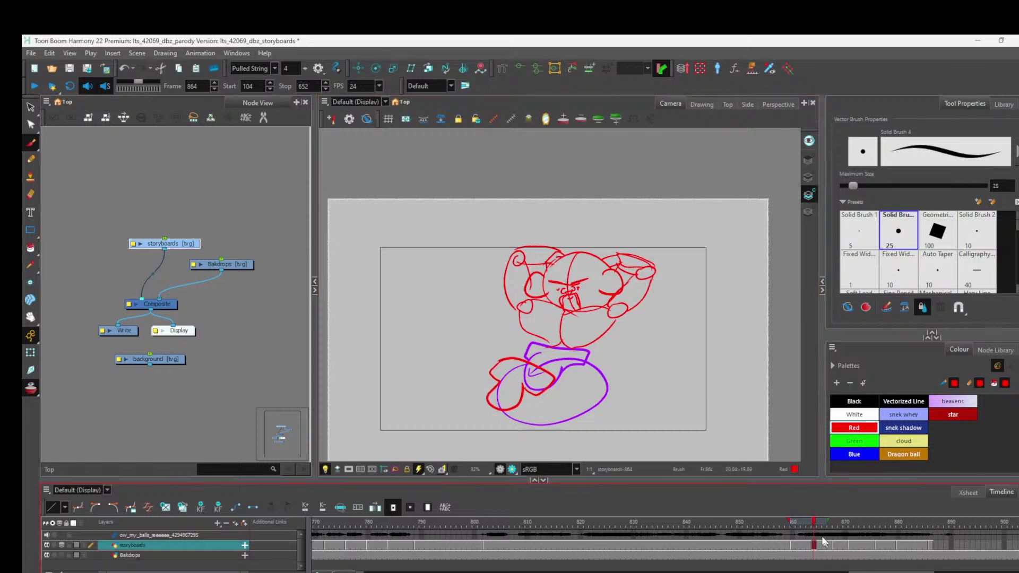
At frame 868, extend the onion skin back to frame 860 and brush the red hips at the bottom of the oval.
drag(820, 524, 835, 524)
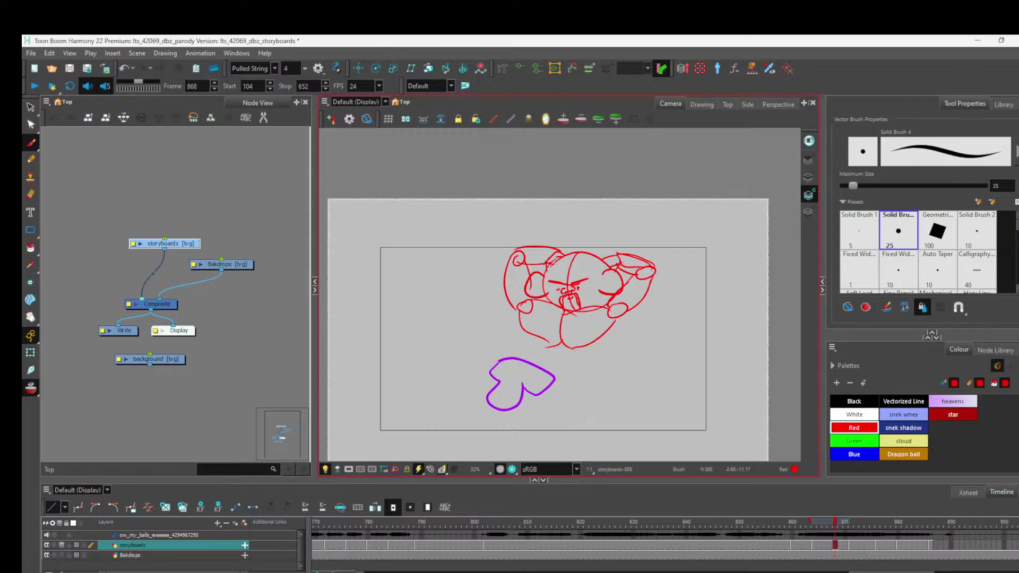
drag(811, 523, 796, 523)
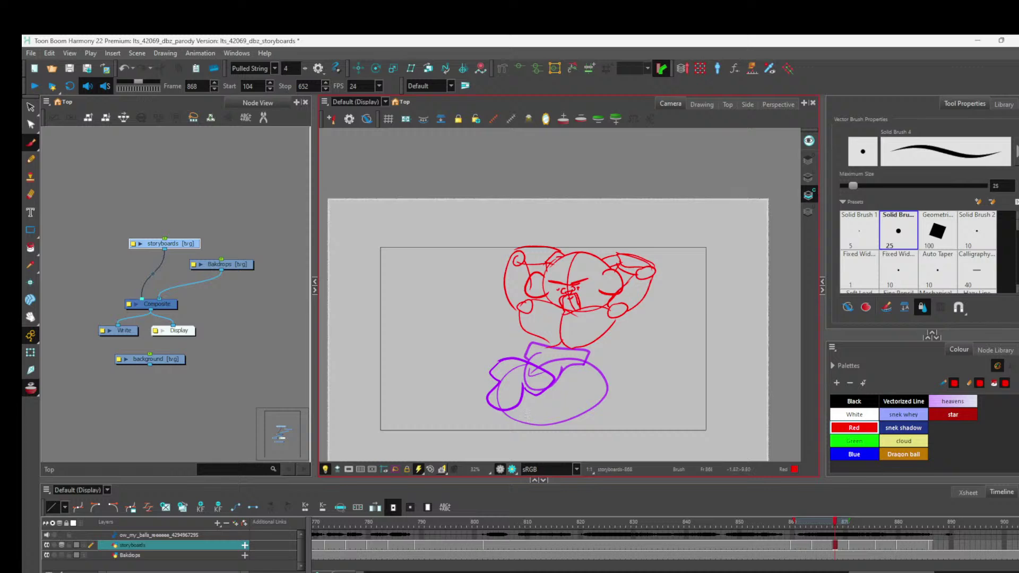
mouse_move(522, 399)
mouse_down()
mouse_move(566, 397)
mouse_move(566, 414)
mouse_move(523, 416)
mouse_move(527, 435)
mouse_move(552, 432)
mouse_move(557, 420)
mouse_move(517, 422)
mouse_move(521, 435)
mouse_move(542, 434)
mouse_move(556, 416)
mouse_move(524, 421)
mouse_move(537, 435)
mouse_move(560, 410)
mouse_up()
key(alt+s)
key(Delete)
key(alt+b)
key(alt+s)
key(Delete)
key(alt+b)
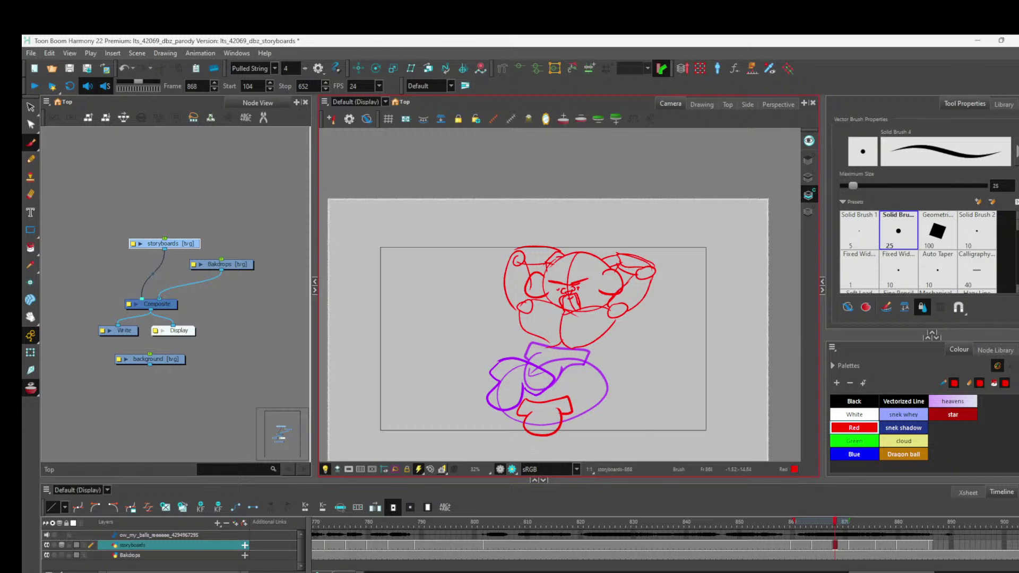
At frame 871, brush the tilted hips in red on the lower right of the onion-skinned oval.
mouse_move(834, 521)
mouse_down()
mouse_move(852, 526)
mouse_move(805, 523)
mouse_up()
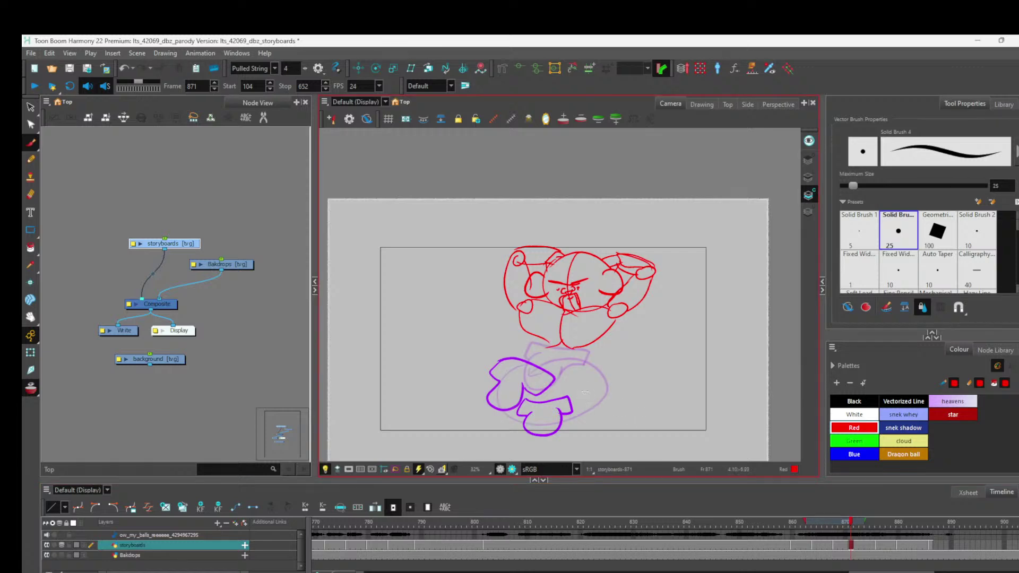
mouse_move(578, 403)
mouse_down()
mouse_move(588, 396)
mouse_move(581, 419)
mouse_move(615, 398)
mouse_move(603, 386)
mouse_up()
mouse_move(600, 372)
mouse_down()
mouse_move(575, 384)
mouse_move(614, 368)
mouse_move(573, 388)
mouse_up()
key(ctrl+z)
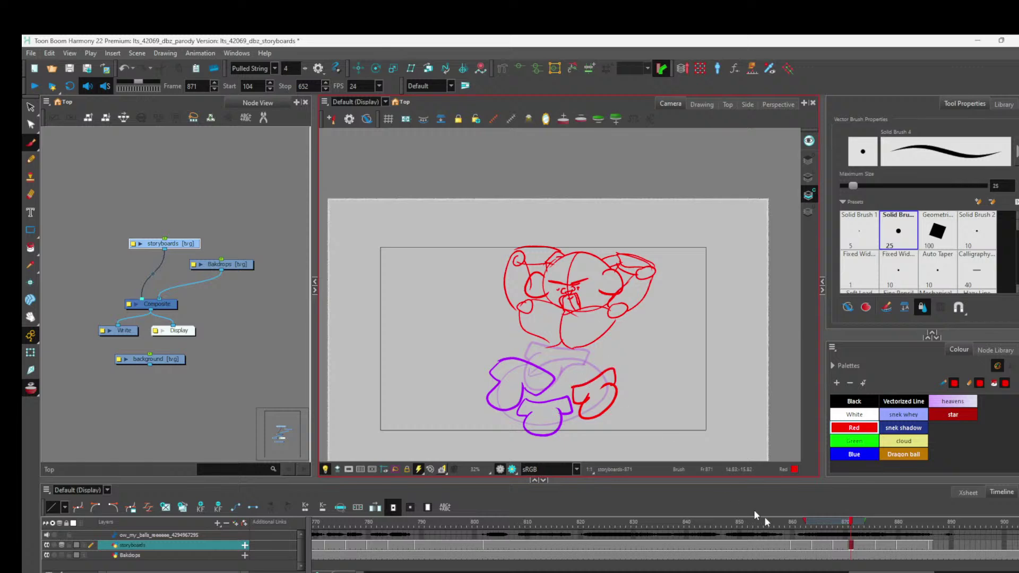
On the frame 876 drawing, widen the onion skin to earlier poses and brush the red hips at the oval's upper right.
drag(852, 525, 878, 527)
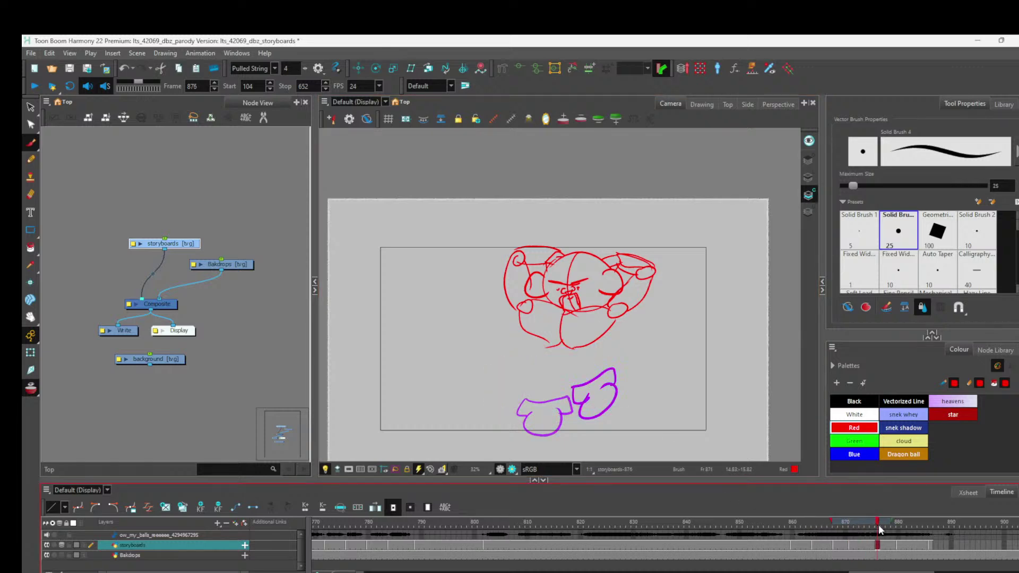
click(829, 521)
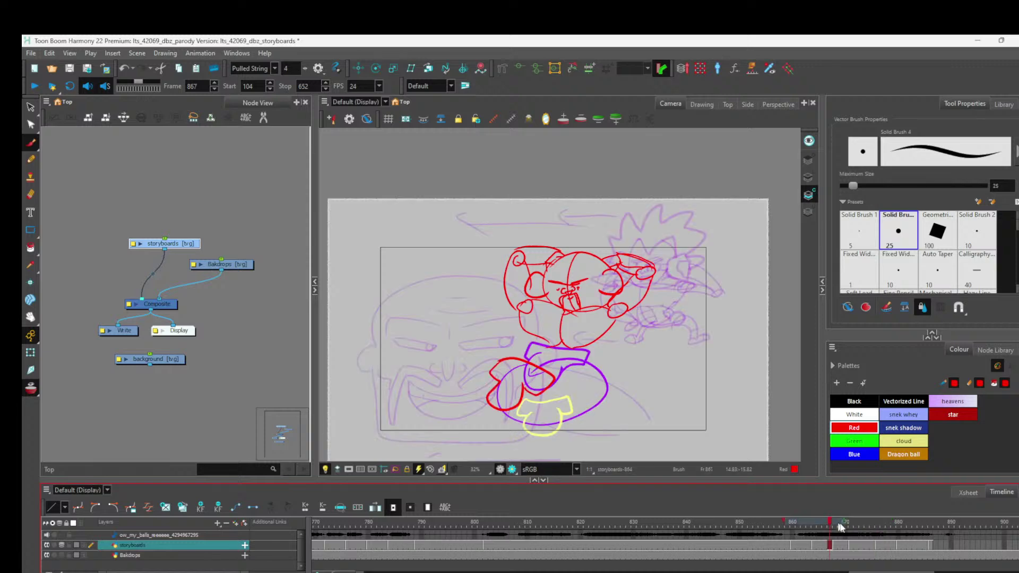
click(883, 535)
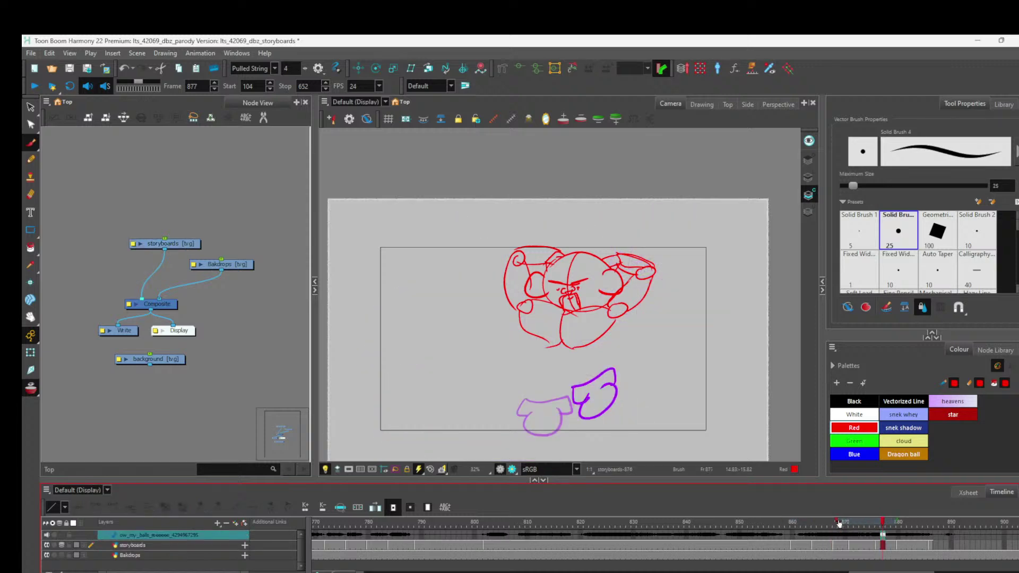
drag(822, 521, 809, 523)
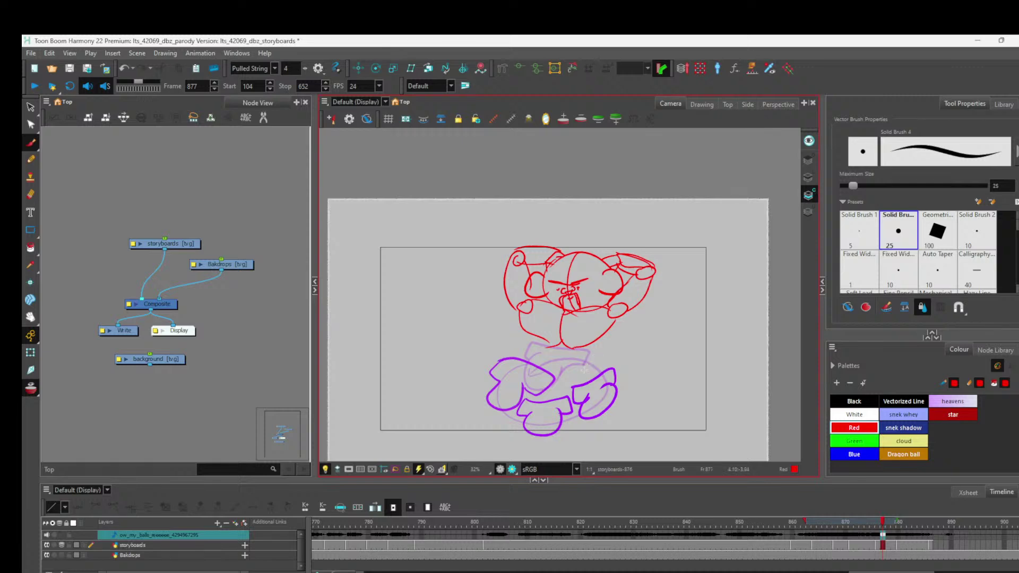
mouse_move(588, 366)
mouse_down()
mouse_move(589, 391)
mouse_move(609, 386)
mouse_move(616, 369)
mouse_move(605, 353)
mouse_move(564, 354)
mouse_move(585, 374)
mouse_up()
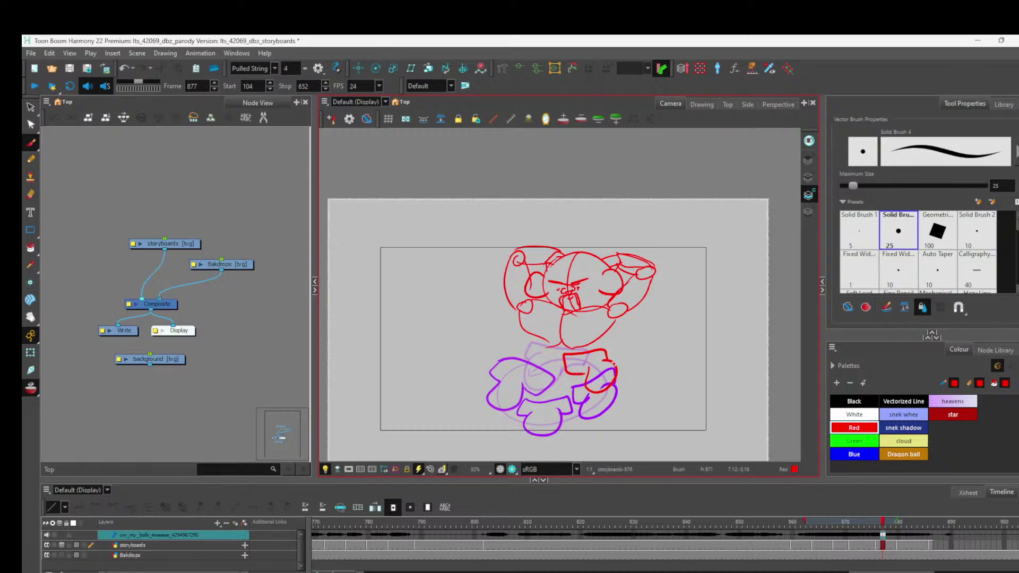
At frame 880, extend the onion skin backward and brush the red belt and hips swinging back under the torso.
mouse_move(884, 524)
mouse_down()
mouse_move(793, 525)
mouse_move(880, 524)
mouse_move(883, 542)
mouse_move(898, 544)
mouse_up()
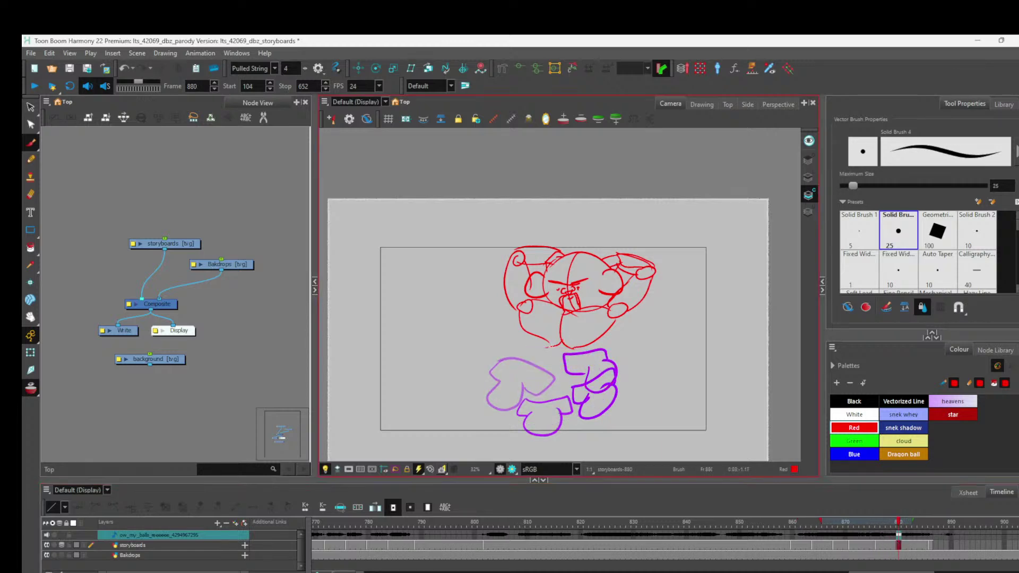
drag(821, 523, 804, 523)
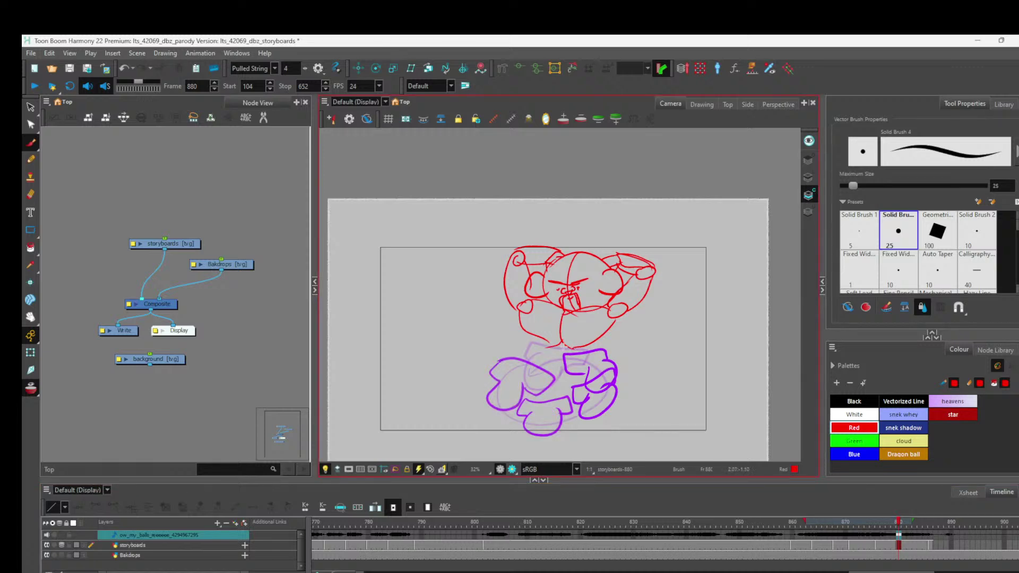
mouse_move(535, 359)
mouse_down()
mouse_move(549, 391)
mouse_move(575, 387)
mouse_move(595, 350)
mouse_move(576, 367)
mouse_move(582, 347)
mouse_move(538, 347)
mouse_up()
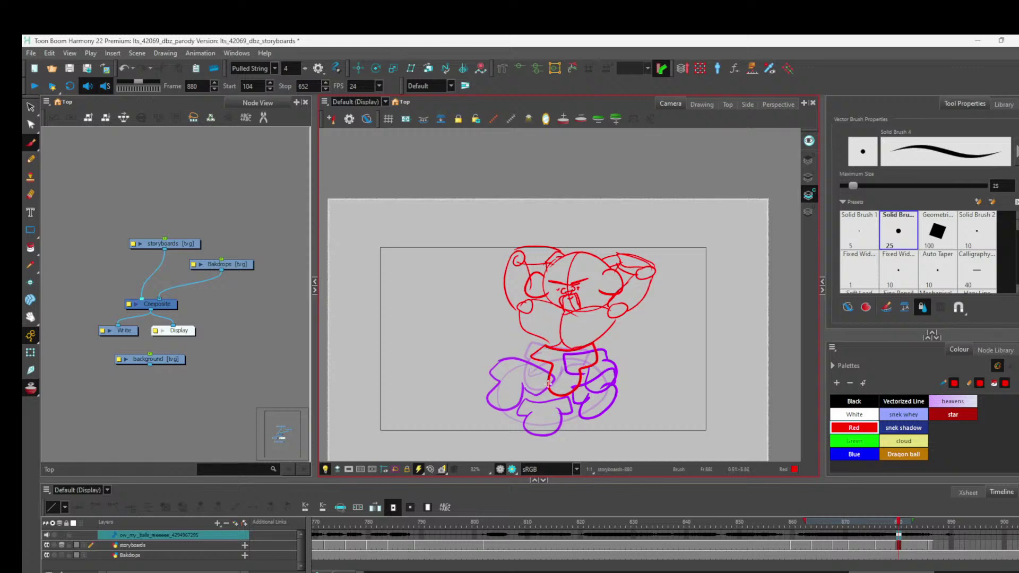
At frame 886, brush a sagging red belt and hips beneath the torso and turn off the onion skin.
drag(900, 523, 930, 521)
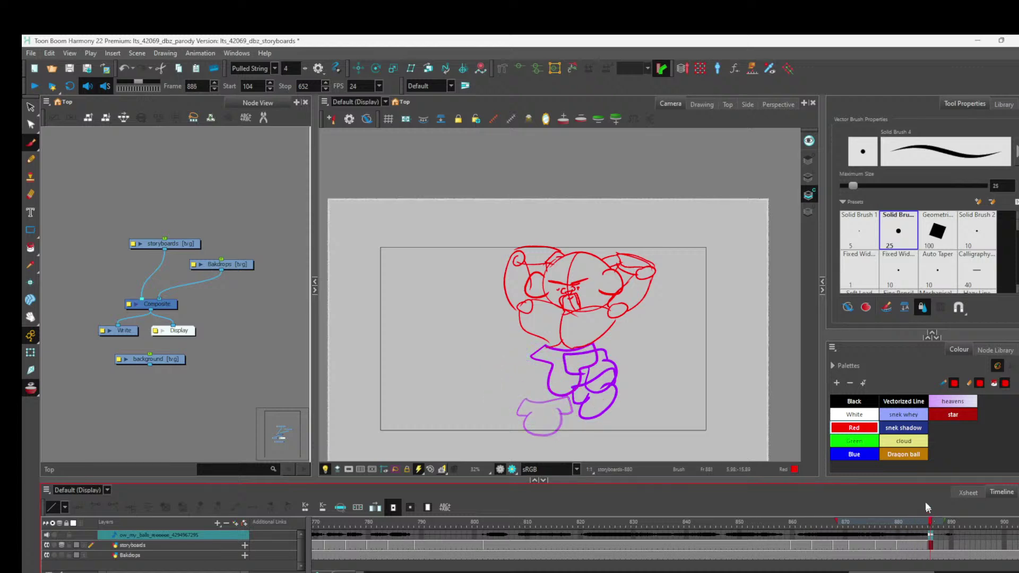
mouse_move(534, 349)
mouse_down()
mouse_move(589, 358)
mouse_move(596, 375)
mouse_move(547, 394)
mouse_move(541, 381)
mouse_move(556, 360)
mouse_move(546, 376)
mouse_move(532, 348)
mouse_up()
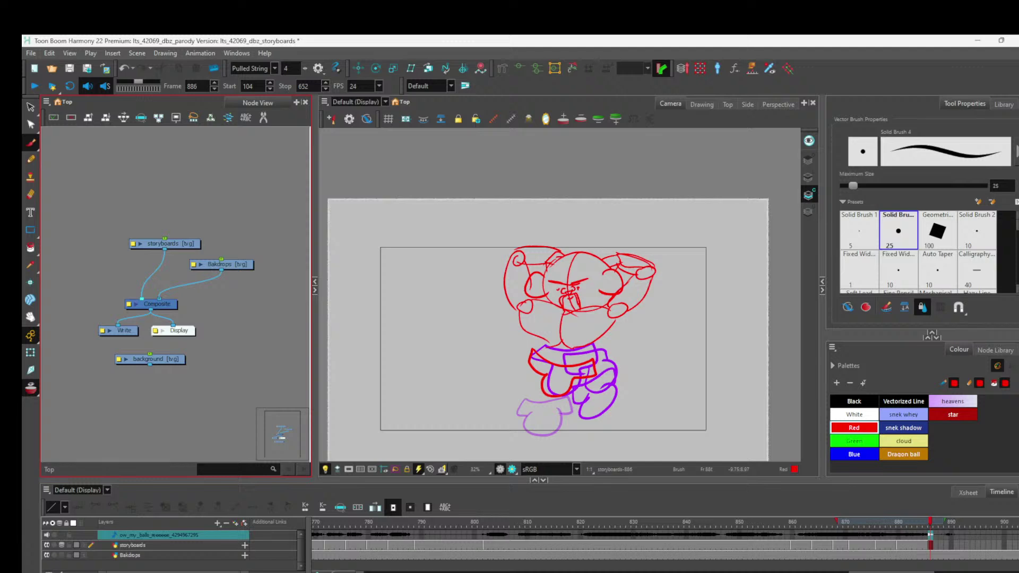
key(alt+o)
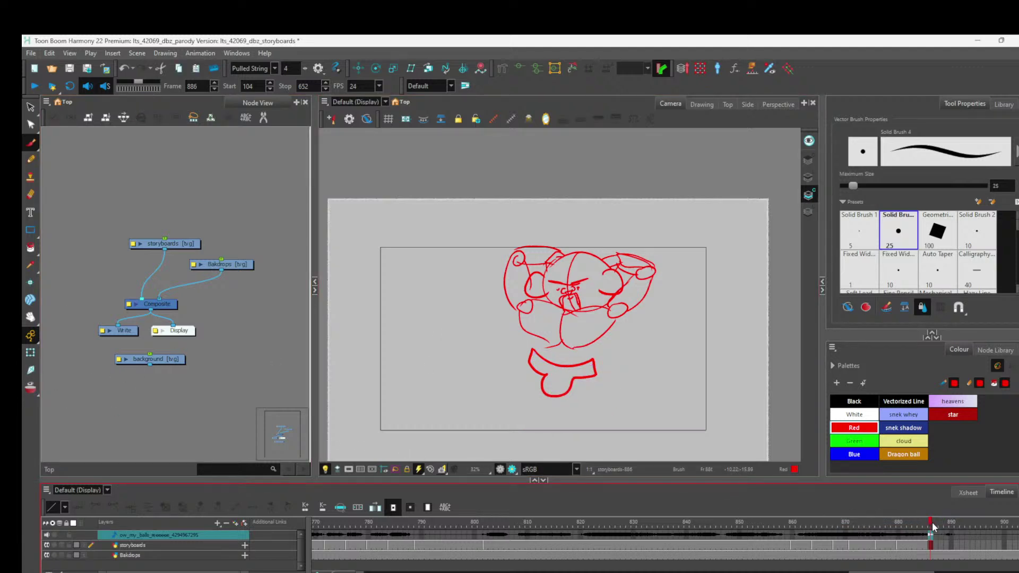
Return to frame 860, select the large blue motion oval around the hips and delete it.
mouse_move(932, 526)
mouse_down()
mouse_move(791, 525)
mouse_move(936, 539)
mouse_move(809, 539)
mouse_move(945, 548)
mouse_move(803, 533)
mouse_up()
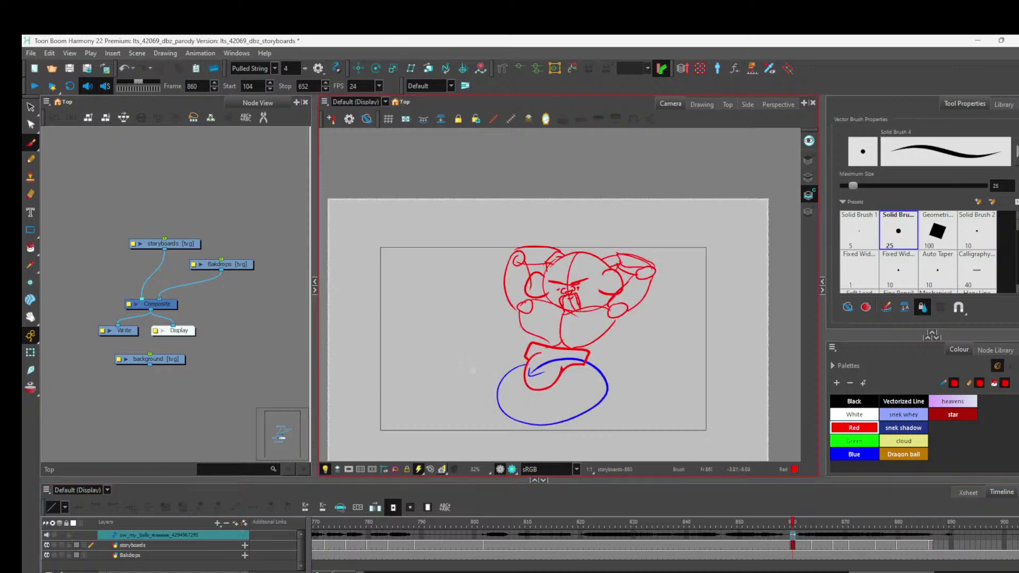
click(30, 106)
click(509, 418)
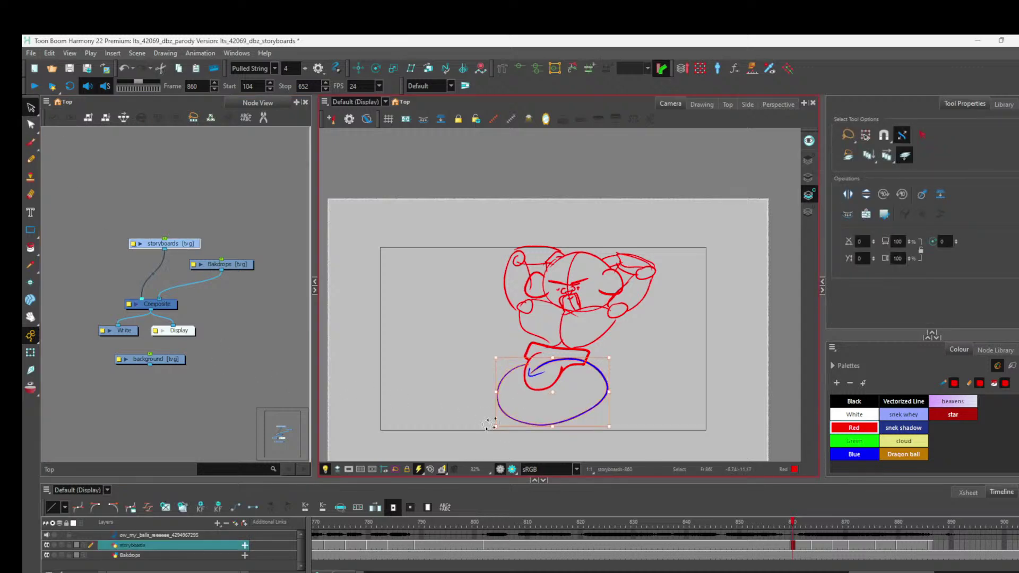
key(Delete)
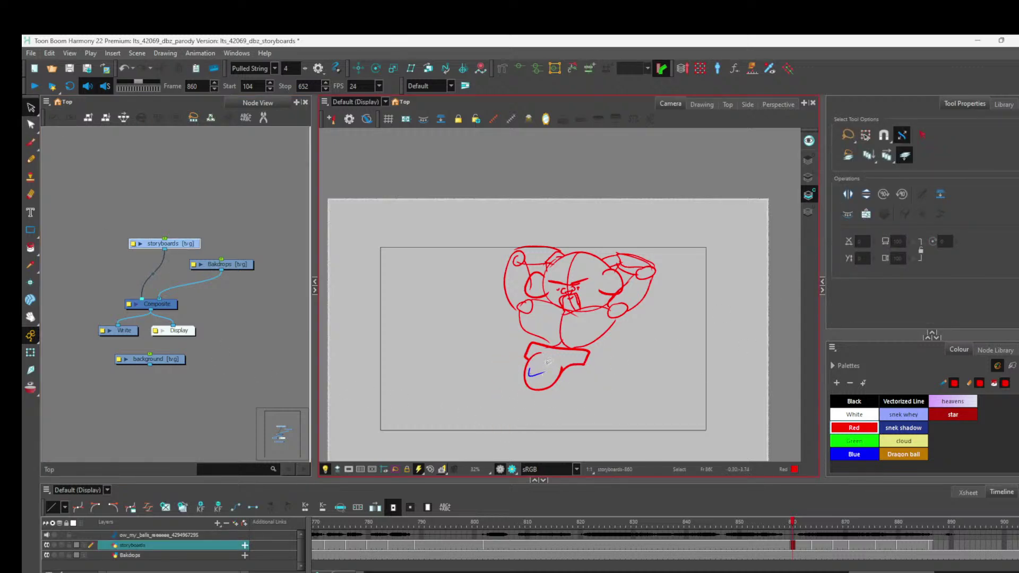
Delete the leftover blue mark inside the hips on frame 860 and check the neighbouring art layer for stray strokes.
click(542, 371)
key(Delete)
click(808, 176)
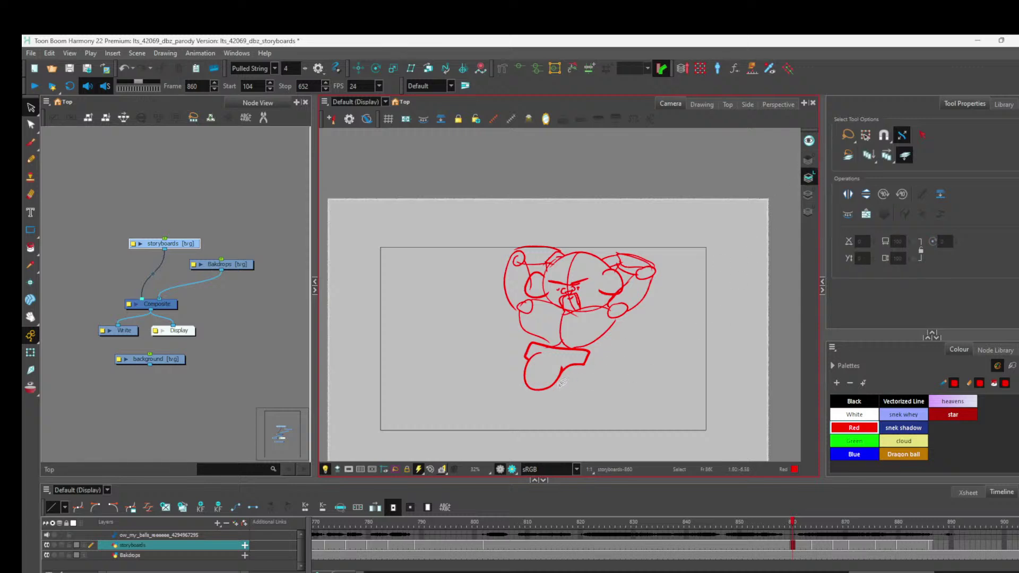
click(808, 195)
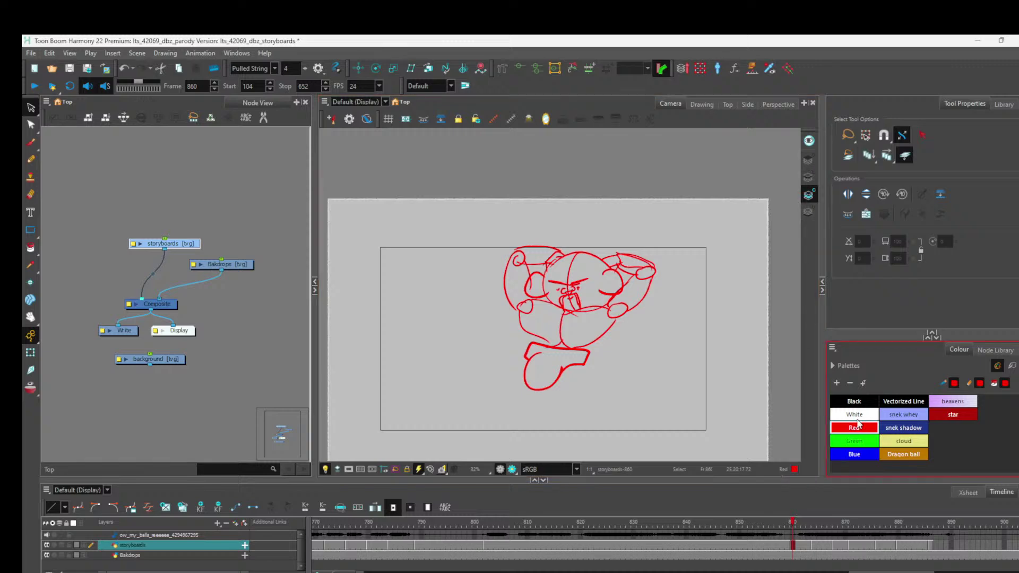
click(141, 248)
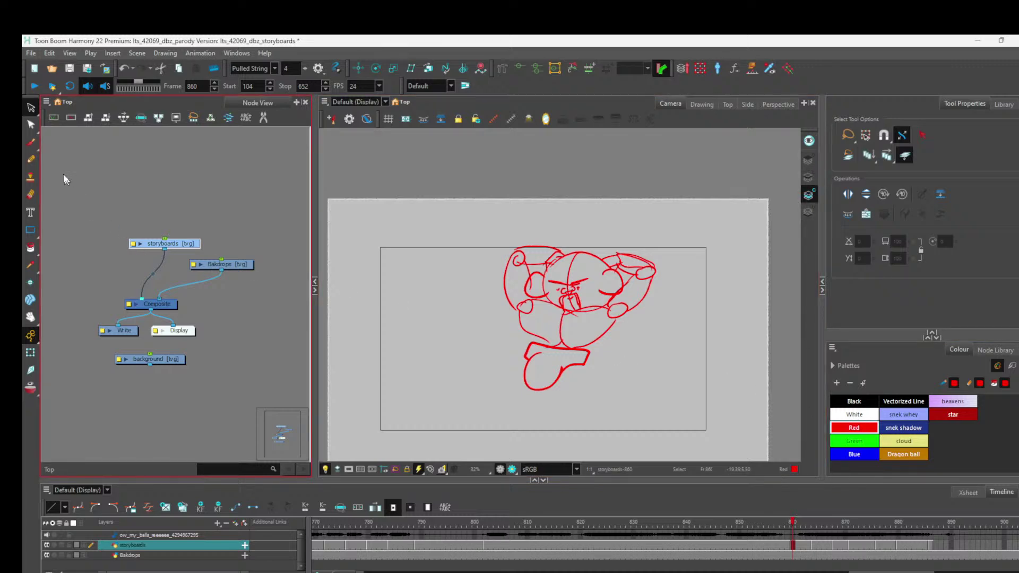
click(36, 144)
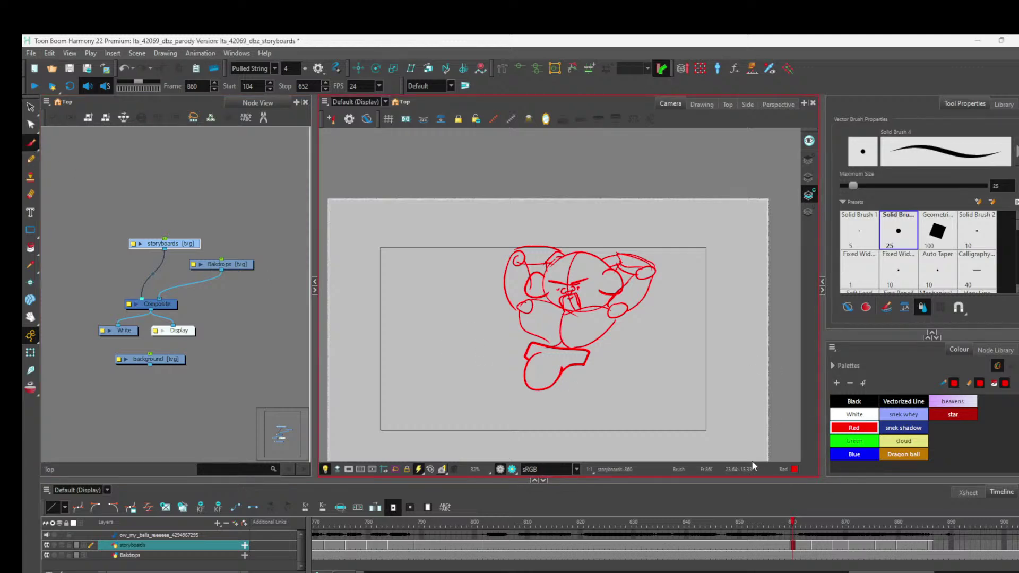
mouse_move(612, 325)
mouse_down()
mouse_move(602, 356)
mouse_move(587, 355)
mouse_move(616, 322)
mouse_up()
key(ctrl+z)
mouse_move(533, 346)
mouse_down()
mouse_move(517, 328)
mouse_move(546, 299)
mouse_move(562, 316)
mouse_move(529, 326)
mouse_move(517, 315)
mouse_move(520, 337)
mouse_move(539, 344)
mouse_up()
key(ctrl+z)
key(ctrl+z)
key(ctrl+z)
key(alt+s)
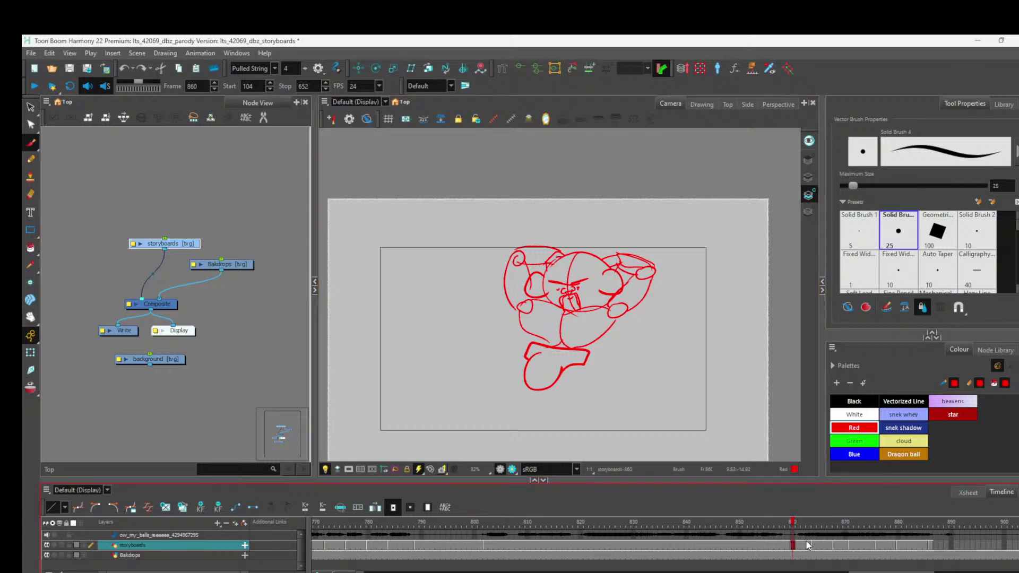
Set the Select tool to apply to all frames and extend the onion skin forward from frame 861 over the remaining hip poses.
click(30, 107)
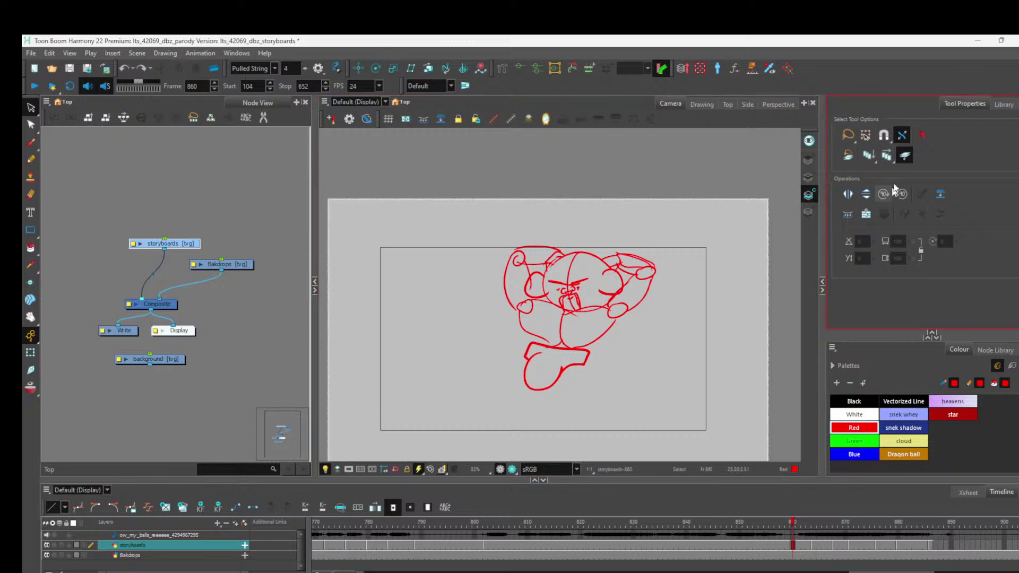
click(888, 156)
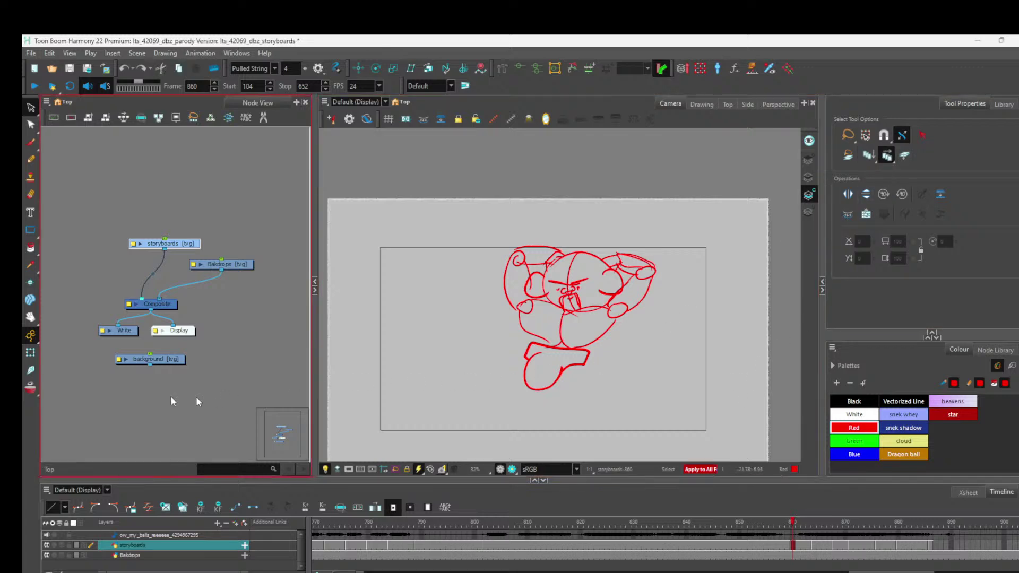
click(720, 524)
click(798, 525)
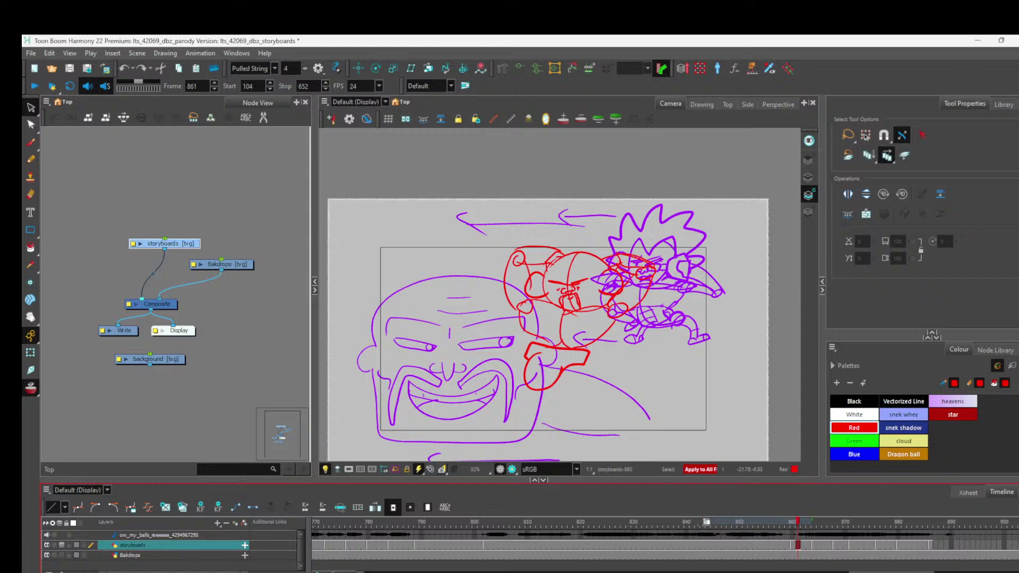
click(803, 525)
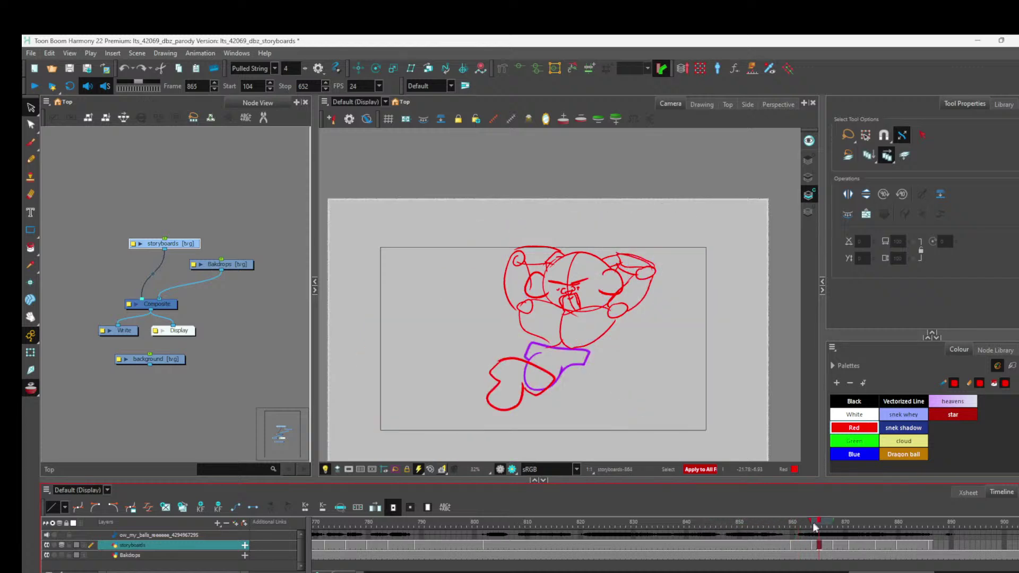
click(799, 526)
drag(814, 525, 921, 534)
Select the hips across all onion-skinned drawings, move them slightly down from the torso, and turn off the onion skin at frame 860.
mouse_move(627, 363)
mouse_down()
mouse_move(587, 348)
mouse_move(503, 360)
mouse_move(486, 412)
mouse_move(625, 417)
mouse_move(597, 350)
mouse_up()
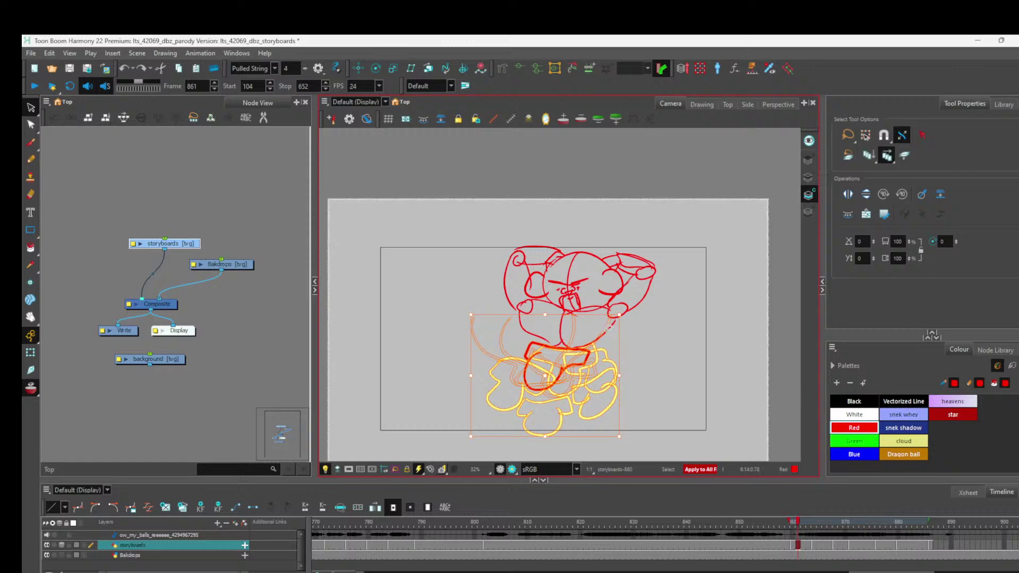
click(627, 368)
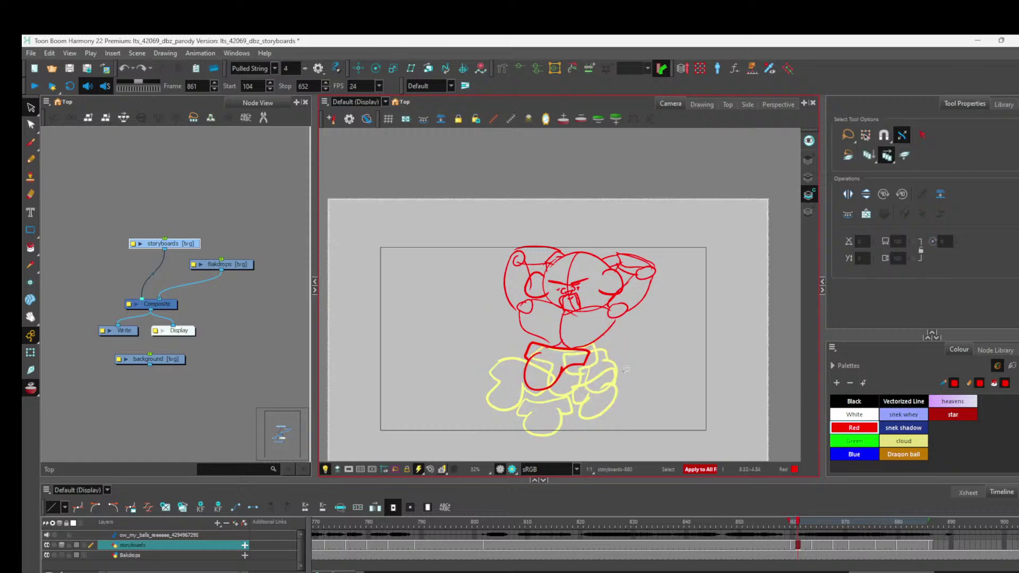
mouse_move(500, 363)
mouse_down()
mouse_move(600, 359)
mouse_move(619, 374)
mouse_move(624, 400)
mouse_move(592, 431)
mouse_move(520, 430)
mouse_move(500, 363)
mouse_up()
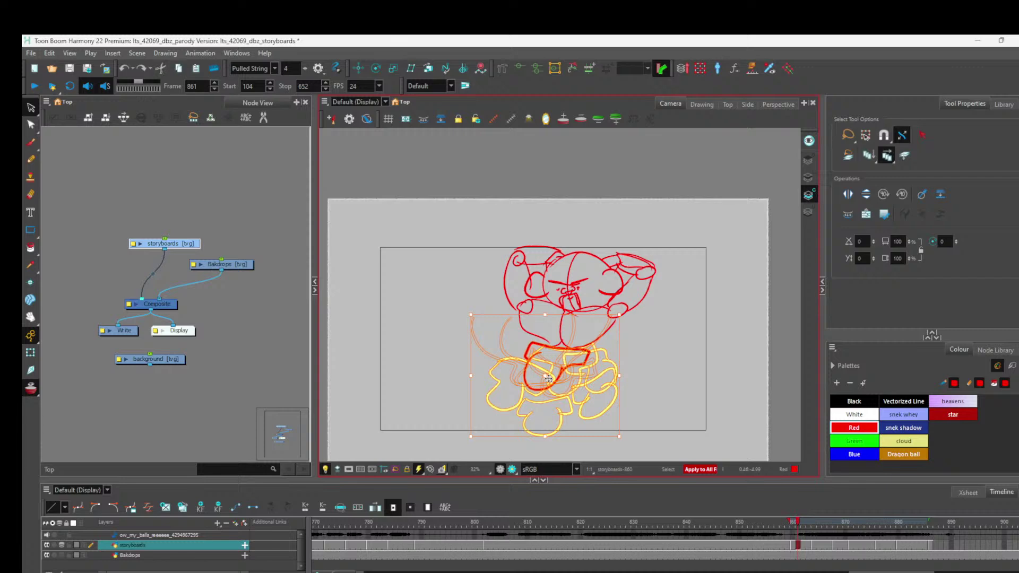
click(717, 509)
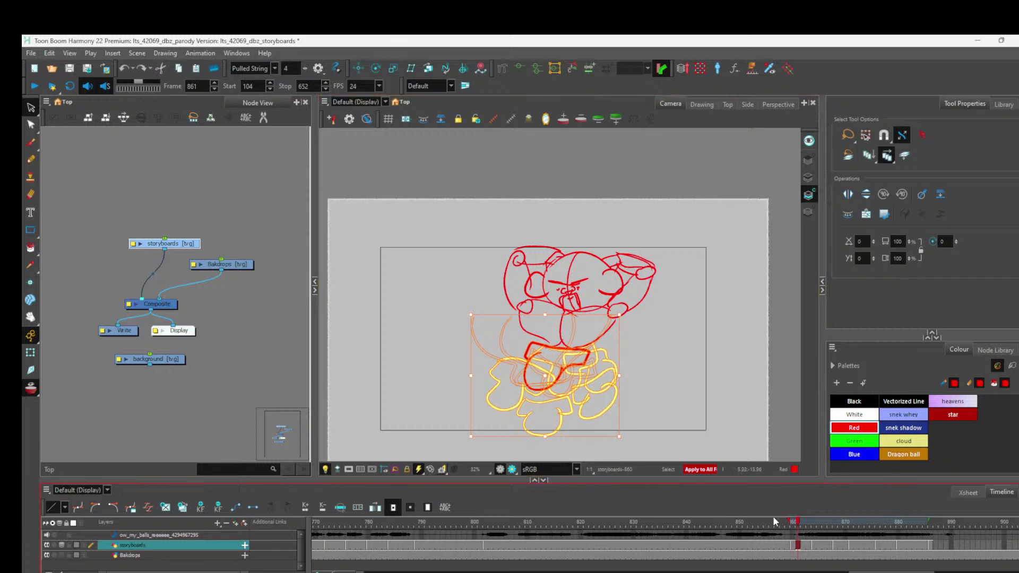
mouse_move(798, 526)
mouse_down()
mouse_move(905, 524)
mouse_move(788, 510)
mouse_move(801, 508)
mouse_up()
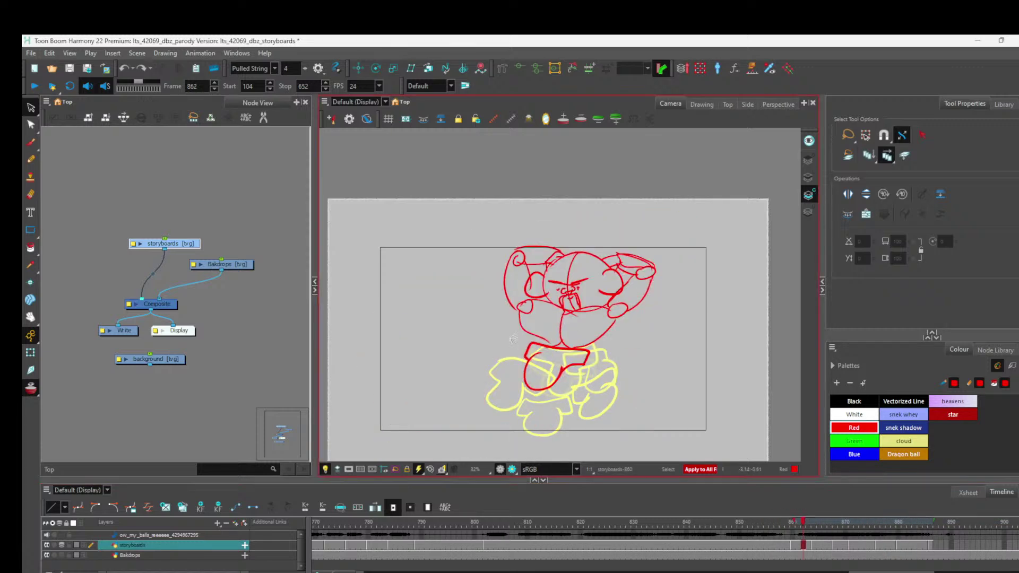
mouse_move(523, 352)
mouse_down()
mouse_move(608, 366)
mouse_move(601, 409)
mouse_move(539, 427)
mouse_move(495, 397)
mouse_move(516, 369)
mouse_move(561, 378)
mouse_up()
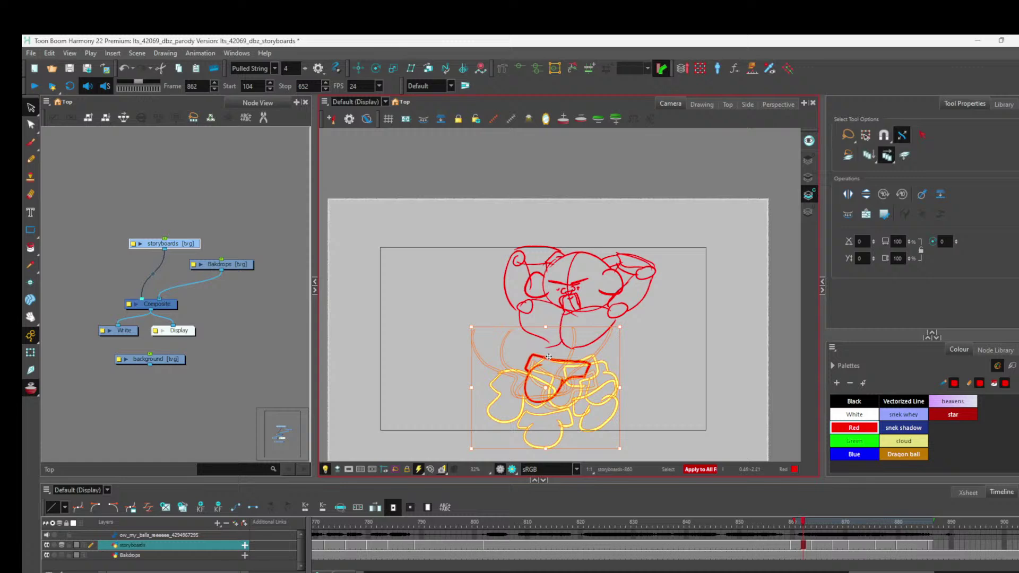
mouse_move(810, 528)
mouse_down()
mouse_move(778, 526)
mouse_move(955, 566)
mouse_move(807, 565)
mouse_move(914, 565)
mouse_move(897, 546)
mouse_move(793, 544)
mouse_up()
click(202, 382)
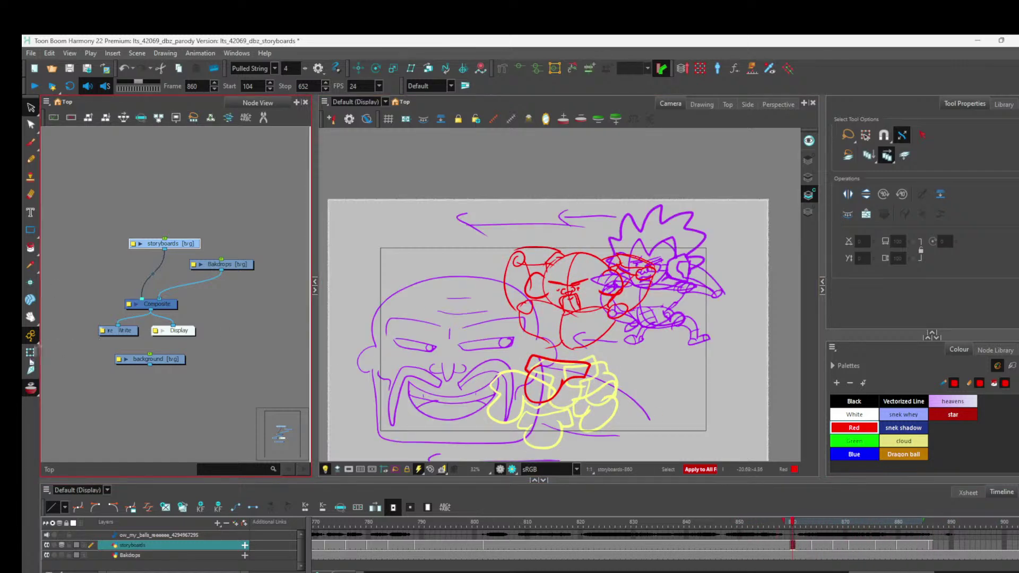
click(30, 388)
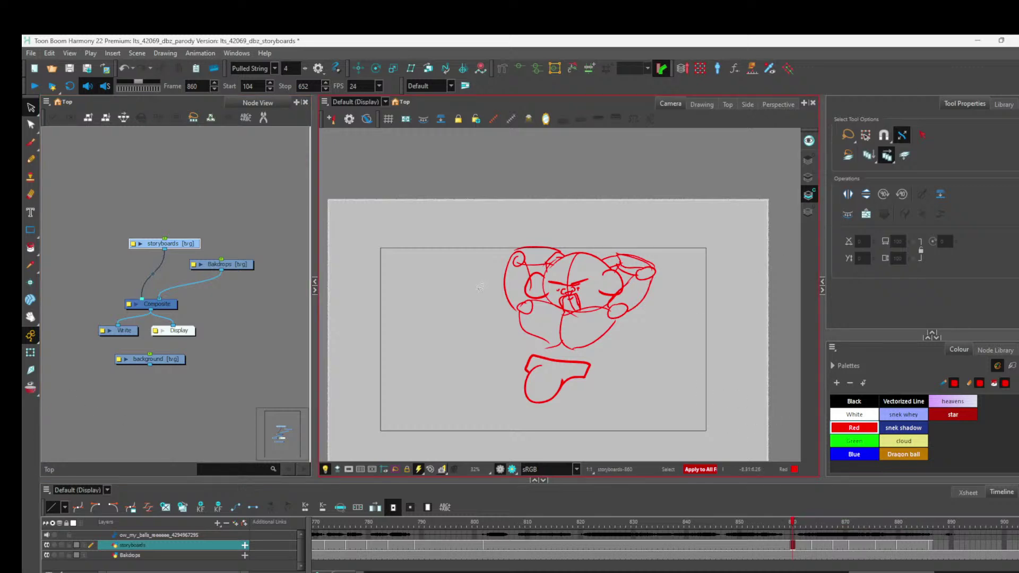
On frame 860, brush red waist and belly lines connecting the torso to the hips.
key(alt+b)
mouse_move(539, 354)
mouse_down()
mouse_move(563, 346)
mouse_move(574, 359)
mouse_up()
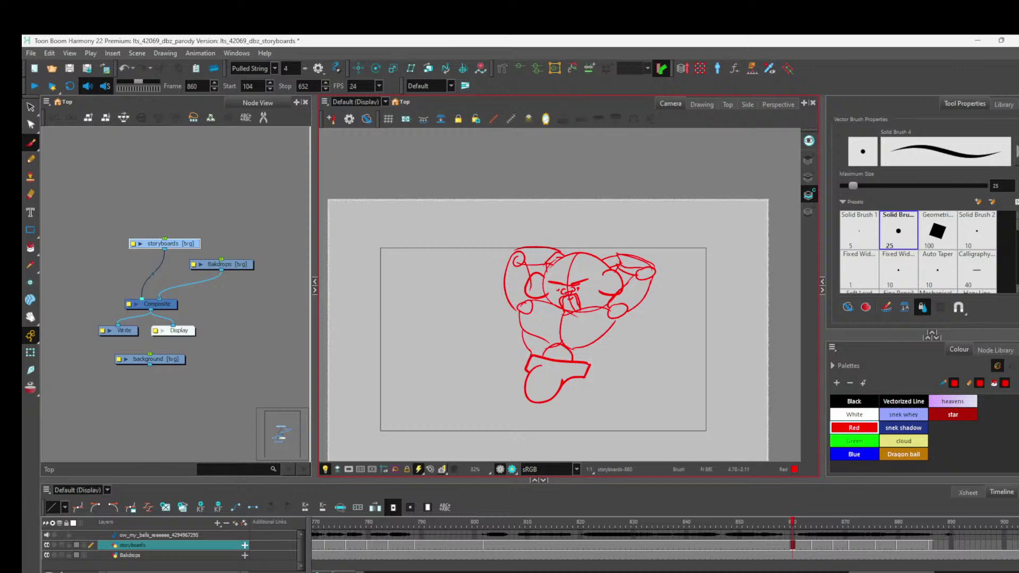
drag(589, 363, 619, 313)
On frame 864, brush a red waist and belly stretching diagonally from the torso down to the hips at the lower left.
drag(792, 525, 812, 525)
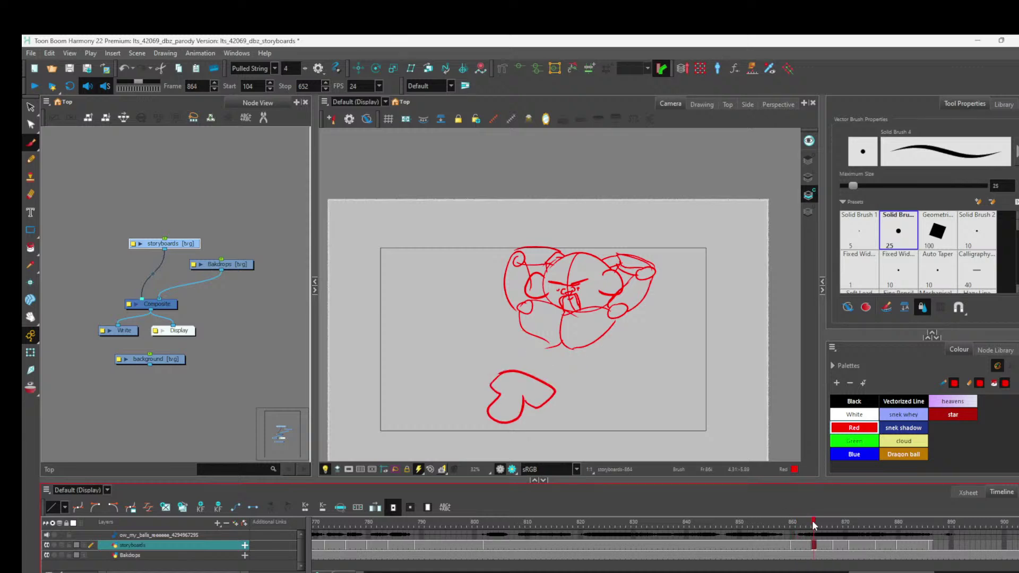
drag(524, 326, 514, 371)
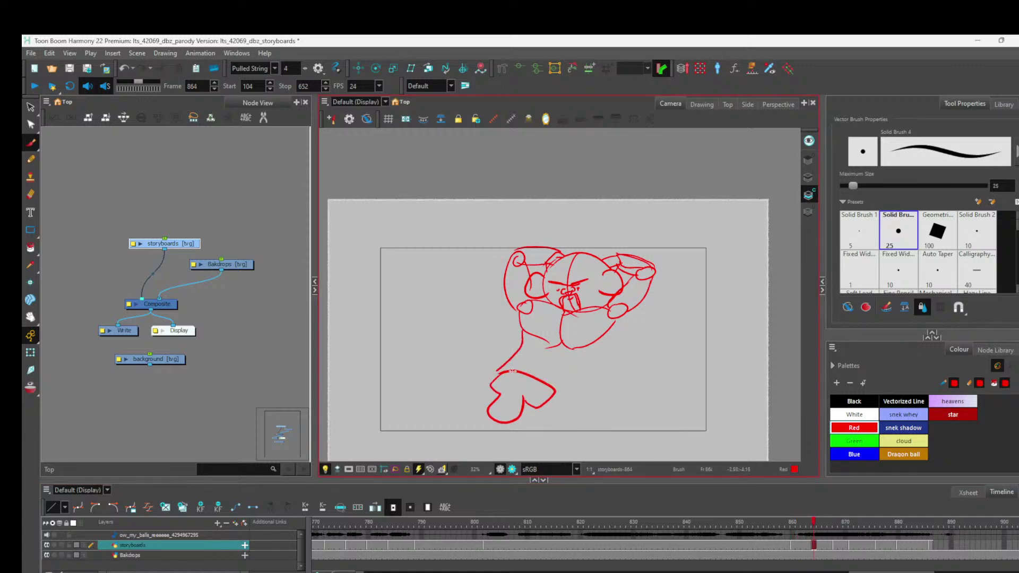
key(ctrl+z)
drag(517, 322, 512, 370)
click(510, 326)
mouse_move(544, 337)
mouse_down()
mouse_move(521, 374)
mouse_move(567, 351)
mouse_move(533, 385)
mouse_move(526, 328)
mouse_up()
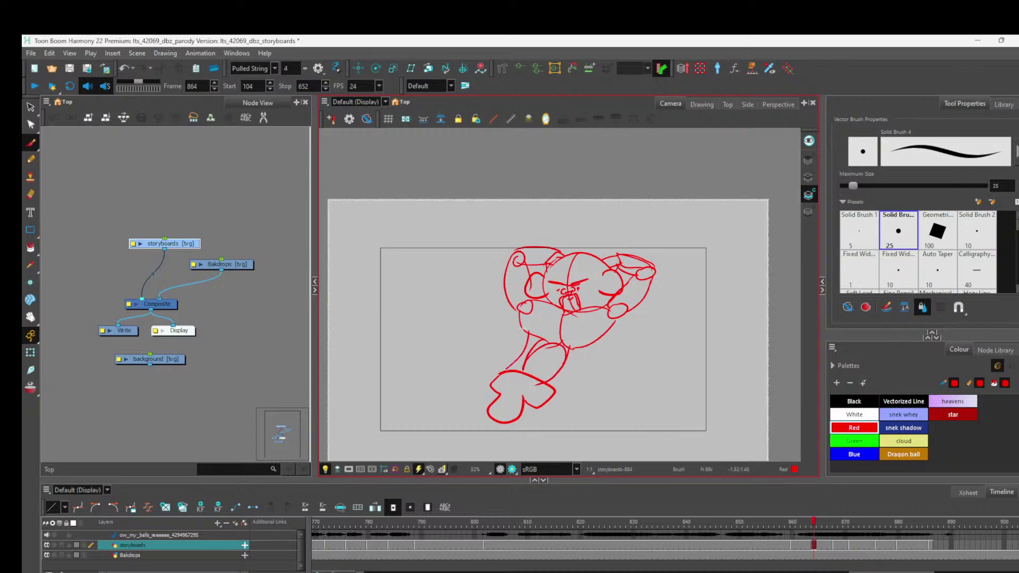
mouse_move(552, 391)
mouse_down()
mouse_move(596, 341)
mouse_move(567, 367)
mouse_up()
key(ctrl+z)
mouse_move(528, 323)
mouse_down()
mouse_move(537, 367)
mouse_move(580, 362)
mouse_move(566, 380)
mouse_move(516, 403)
mouse_move(547, 350)
mouse_up()
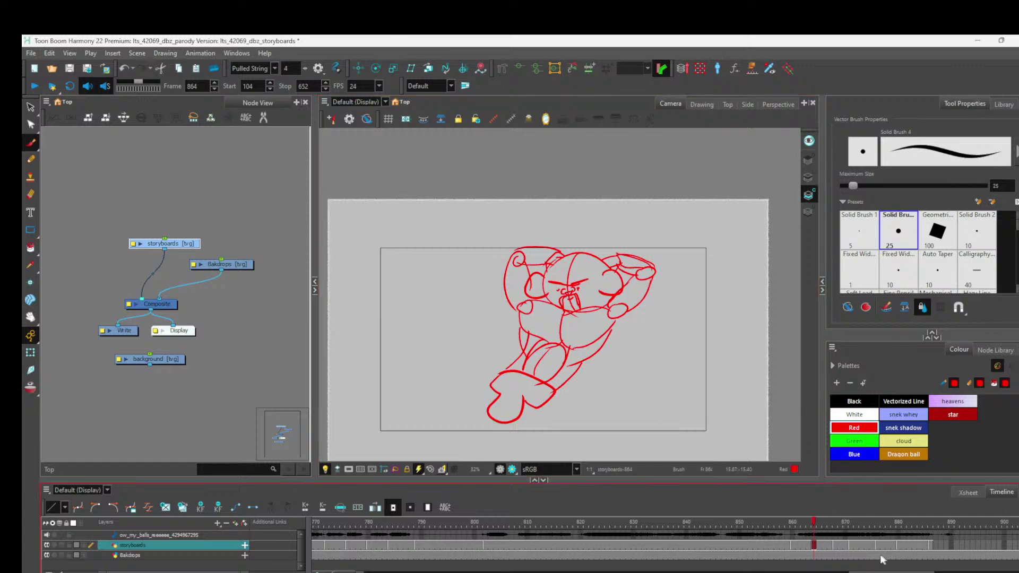
On frame 868, brush long red waist sides and an elongated belly with a centre line reaching straight down to the hips.
click(835, 547)
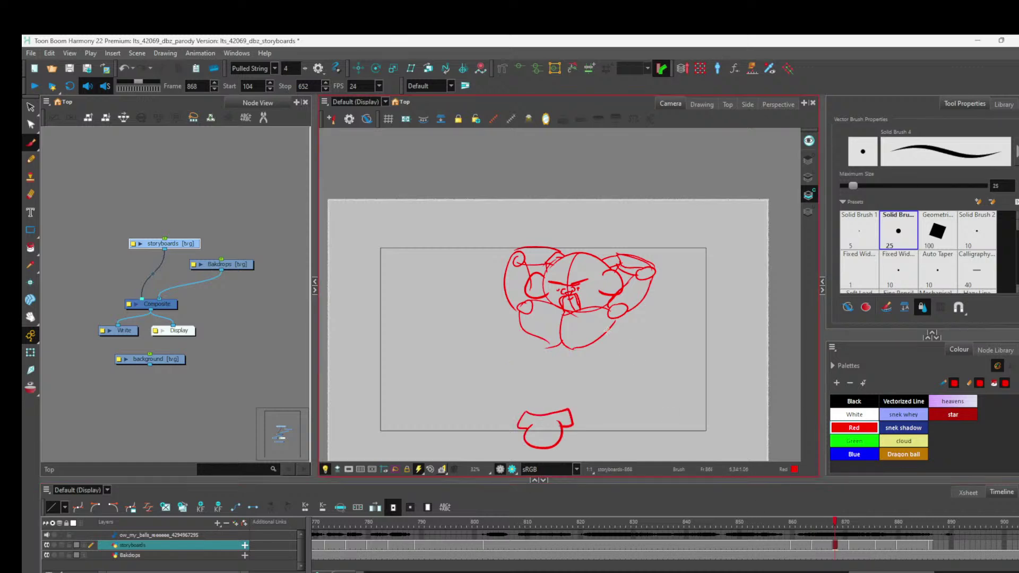
drag(614, 322, 576, 402)
scroll(613, 321, up, 5)
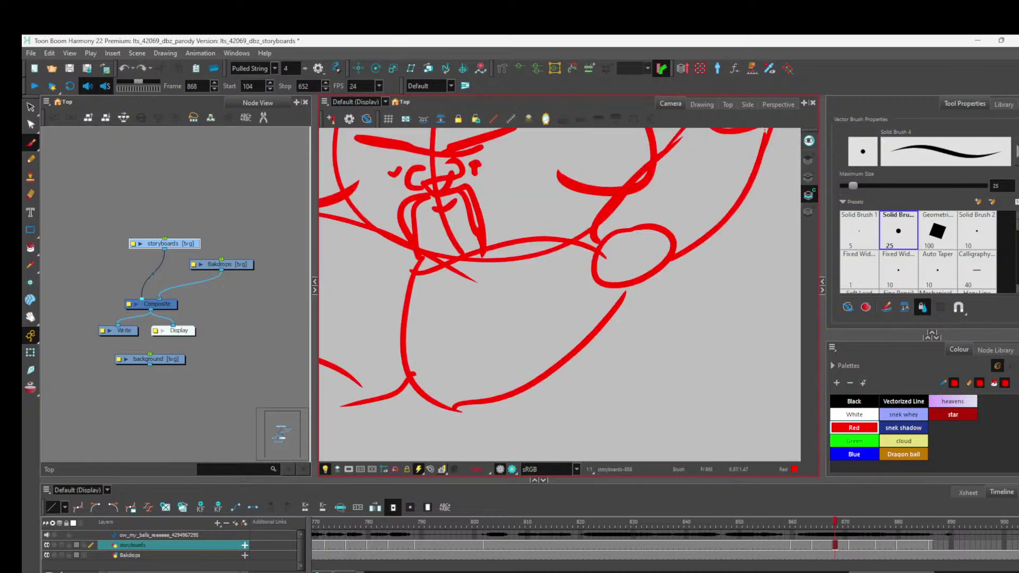
scroll(618, 321, down, 6)
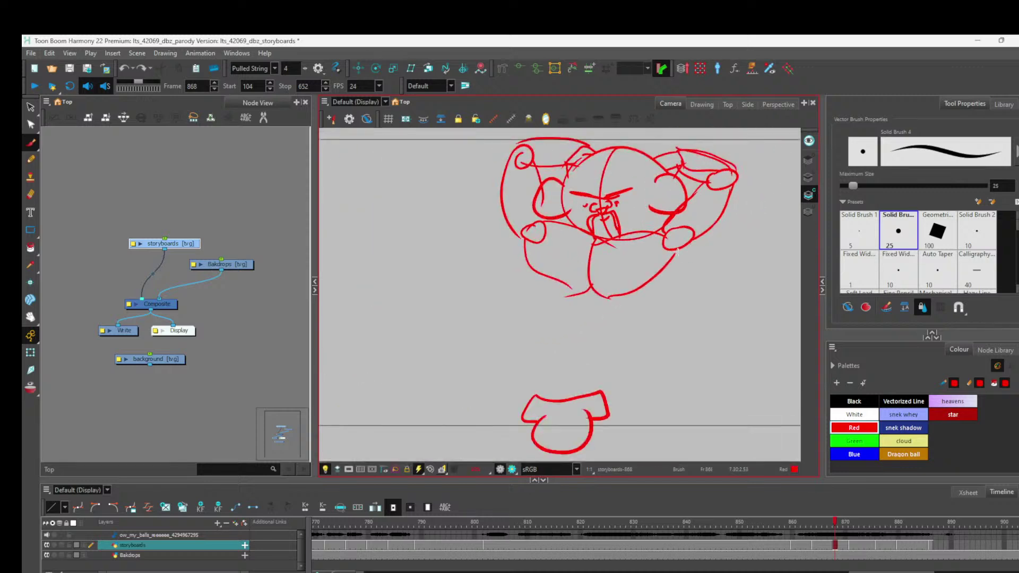
drag(677, 251, 629, 306)
mouse_move(520, 236)
mouse_down()
mouse_move(521, 285)
mouse_move(542, 337)
mouse_move(525, 396)
mouse_up()
mouse_move(637, 294)
mouse_down()
mouse_move(599, 403)
mouse_move(566, 318)
mouse_move(599, 339)
mouse_move(587, 433)
mouse_move(591, 410)
mouse_up()
drag(579, 317, 567, 386)
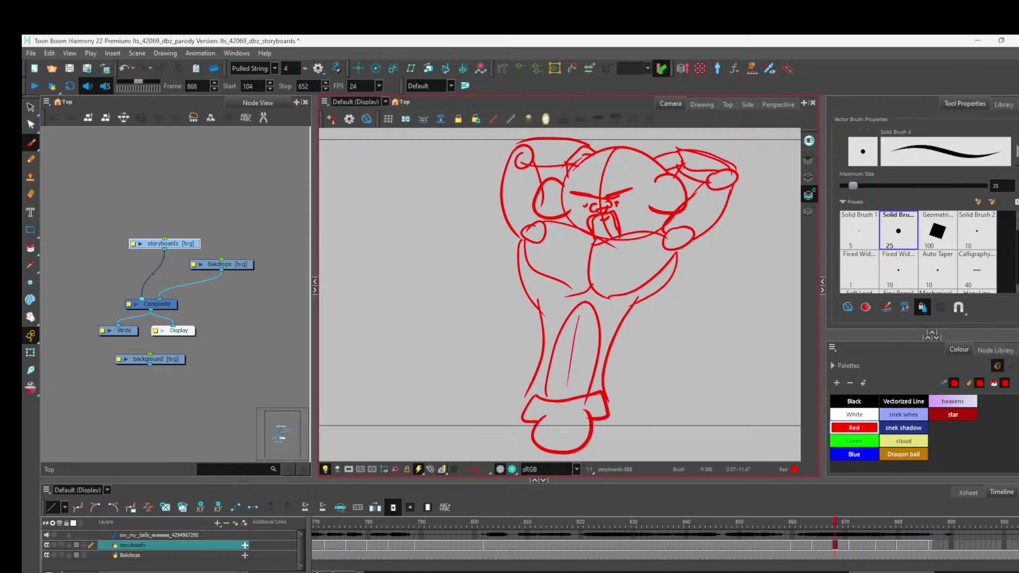
On frame 872, brush a curved red waist and belly stretching from the torso to the hips at the lower right.
click(856, 545)
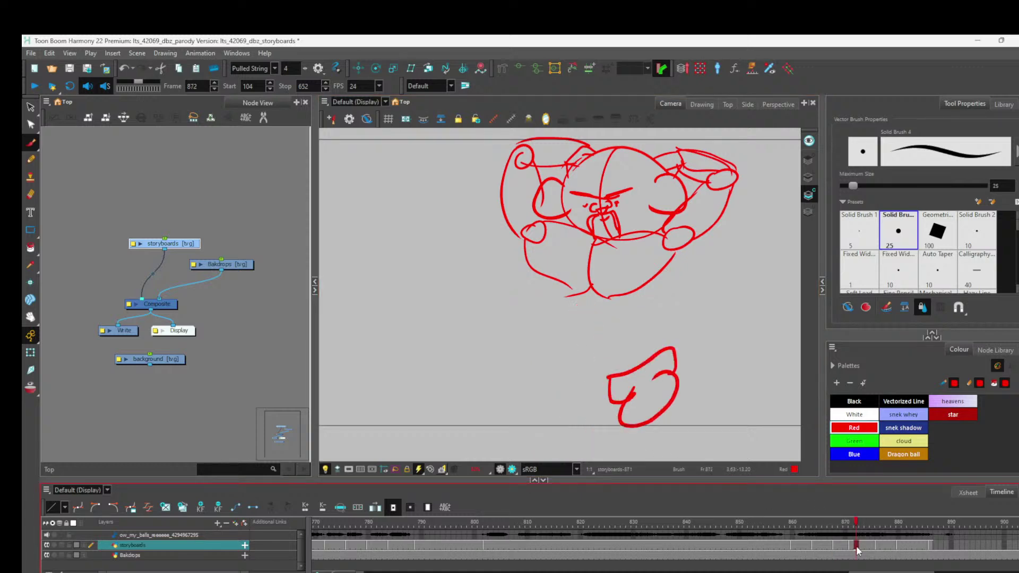
mouse_move(532, 270)
mouse_down()
mouse_move(570, 352)
mouse_move(603, 374)
mouse_up()
mouse_move(671, 256)
mouse_down()
mouse_move(666, 282)
mouse_move(633, 331)
mouse_move(675, 353)
mouse_up()
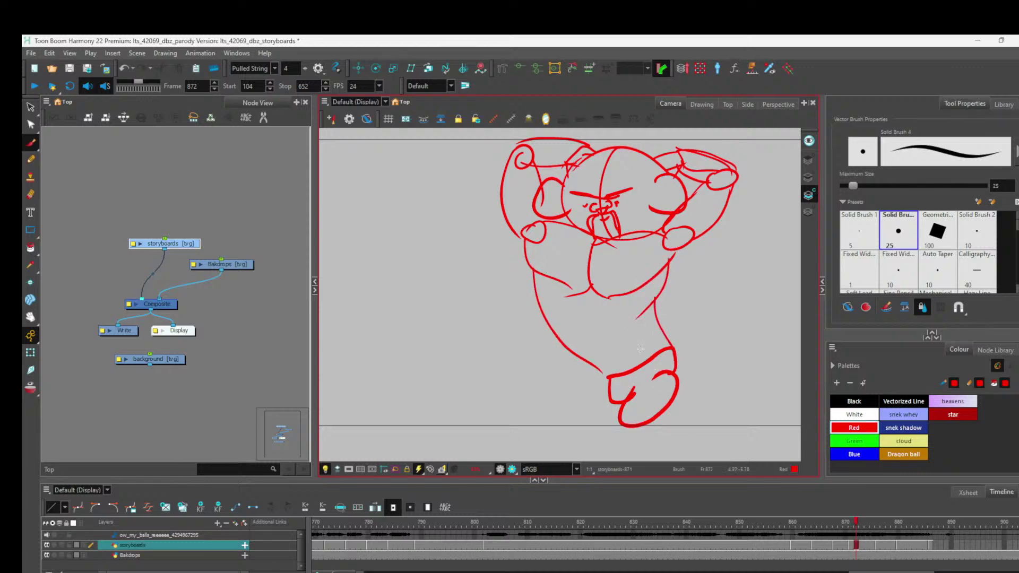
mouse_move(589, 304)
mouse_down()
mouse_move(585, 321)
mouse_move(622, 375)
mouse_move(605, 304)
mouse_move(648, 356)
mouse_up()
drag(603, 318, 634, 361)
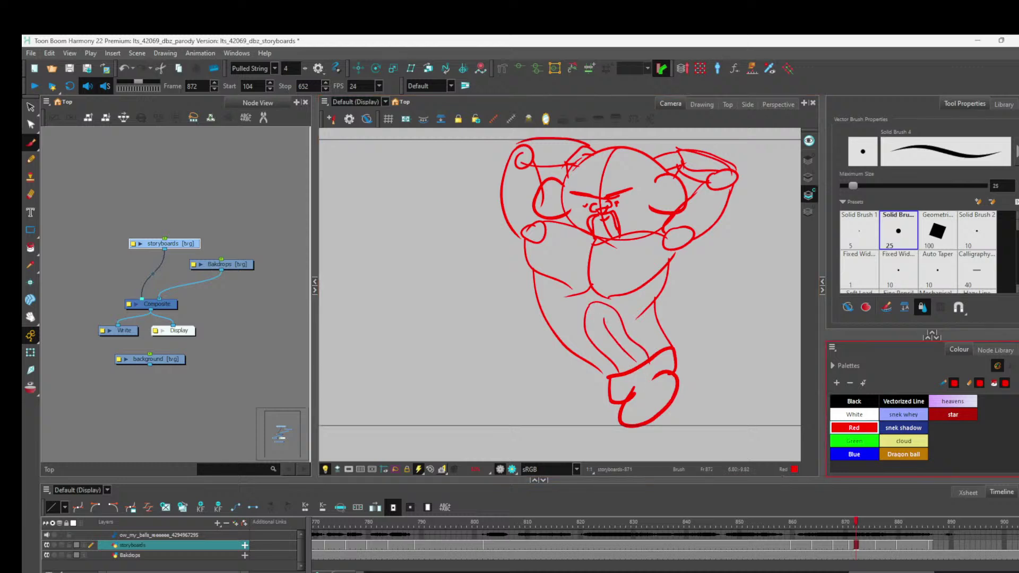
On frame 876, brush a short compressed red waist and belly joining the torso to the hips at the right.
mouse_move(865, 531)
mouse_down()
mouse_move(802, 524)
mouse_move(878, 534)
mouse_up()
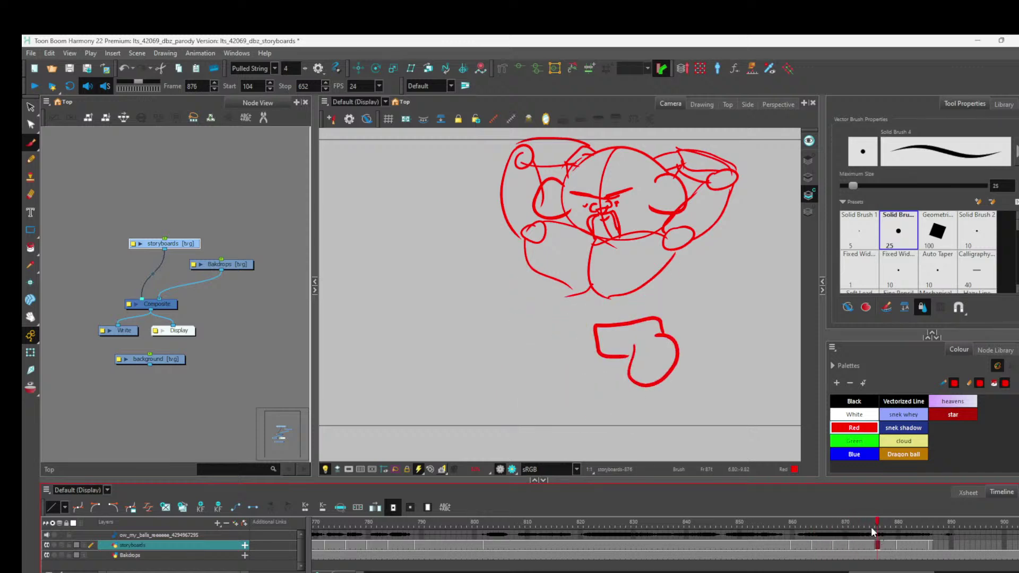
mouse_move(639, 324)
mouse_down()
mouse_move(593, 290)
mouse_move(581, 302)
mouse_move(602, 324)
mouse_move(549, 296)
mouse_up()
drag(528, 257, 551, 299)
mouse_move(668, 262)
mouse_down()
mouse_move(647, 297)
mouse_move(658, 318)
mouse_up()
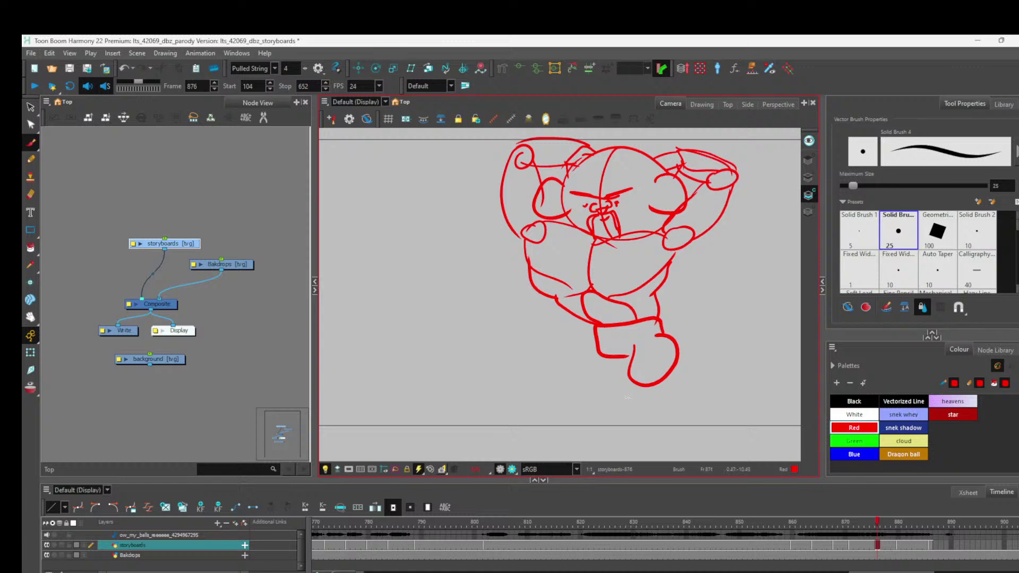
drag(590, 301, 617, 322)
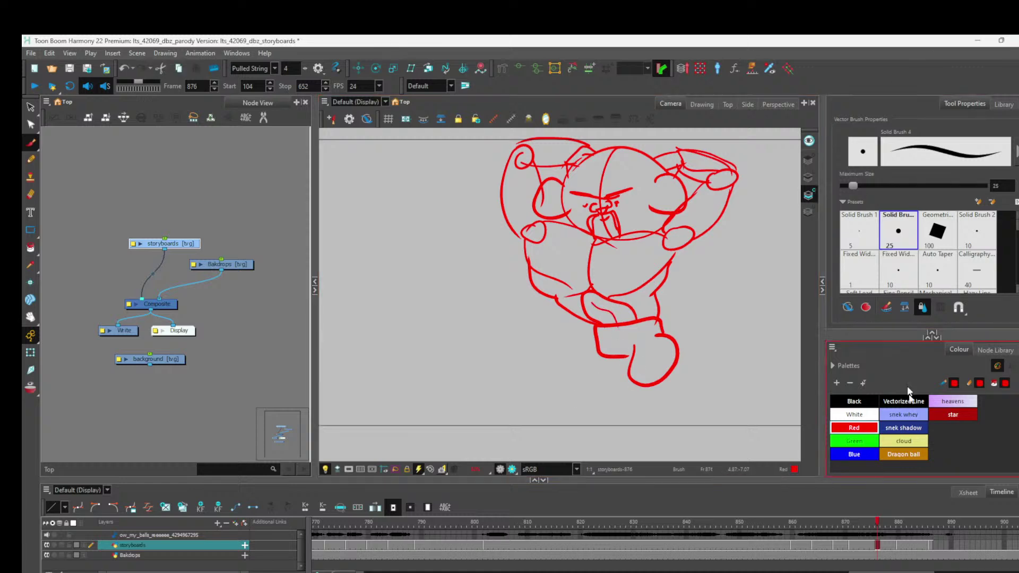
On frame 880, brush a squashed red belly and short waist sides between the torso and the raised hips.
drag(889, 525, 900, 528)
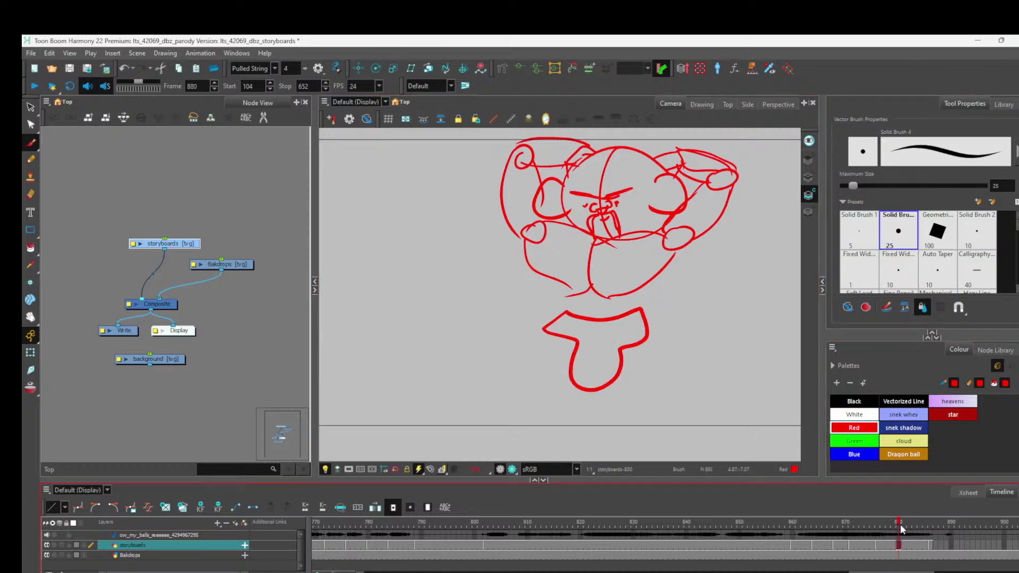
mouse_move(588, 289)
mouse_down()
mouse_move(574, 314)
mouse_move(610, 321)
mouse_move(595, 315)
mouse_up()
drag(528, 266, 567, 317)
mouse_move(642, 295)
mouse_down()
mouse_move(639, 313)
mouse_move(656, 292)
mouse_up()
drag(682, 247, 652, 300)
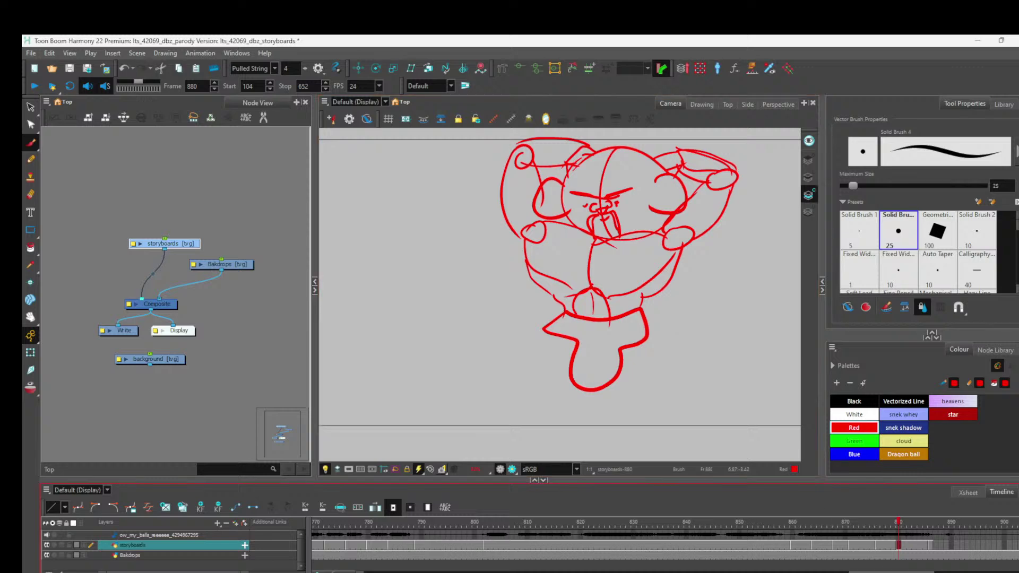
On frame 886, brush the red waist sides and a rounded belly with a centre line above the sagging belt.
click(906, 521)
key(period)
drag(589, 287, 563, 342)
mouse_move(590, 287)
mouse_down()
mouse_move(610, 345)
mouse_move(584, 335)
mouse_move(577, 346)
mouse_move(526, 244)
mouse_up()
drag(672, 257, 643, 338)
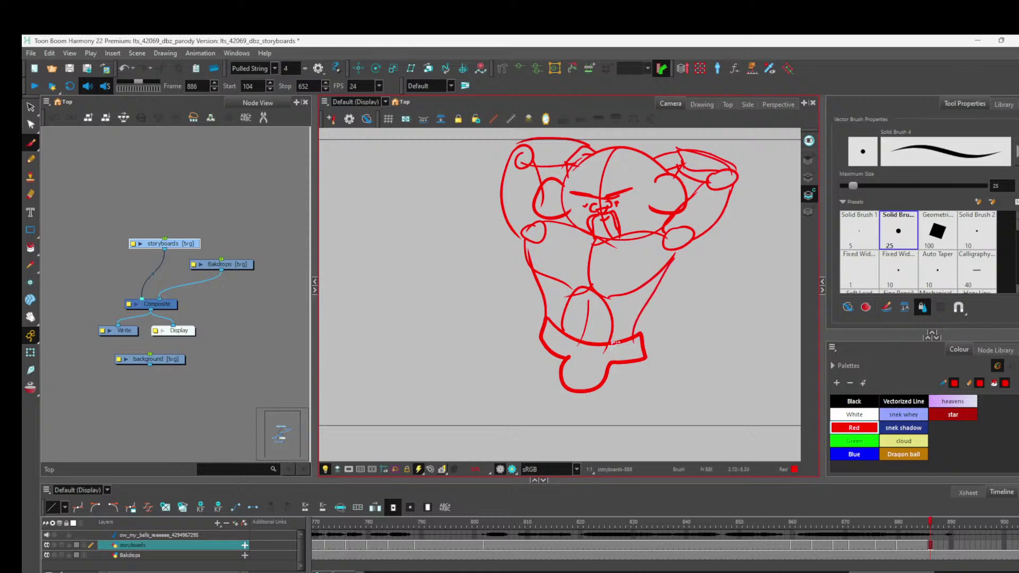
On frame 886, brush extra red strokes along both sides of the waist and save the scene.
drag(678, 259, 634, 333)
drag(522, 252, 540, 293)
key(ctrl+s)
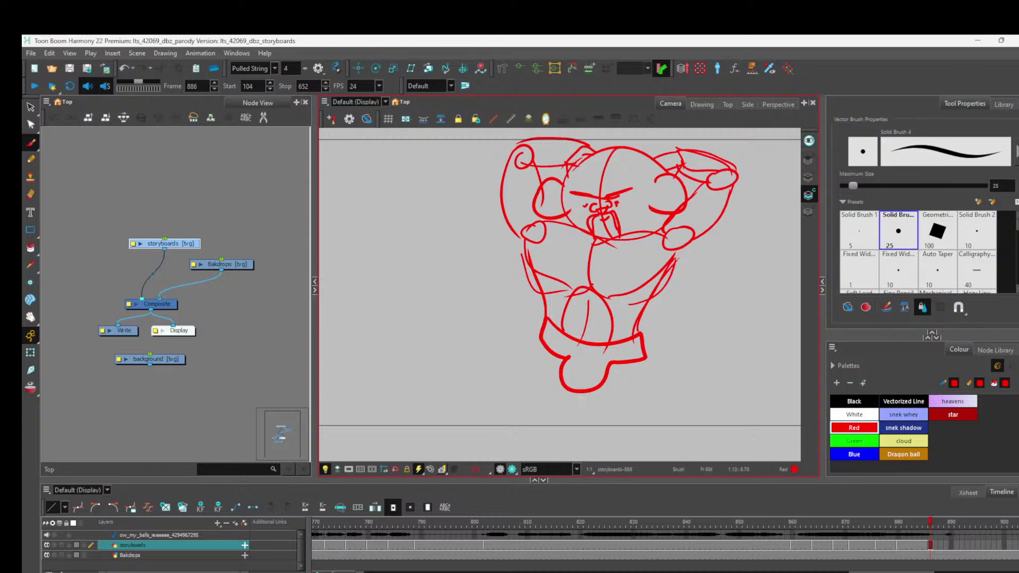
Check the storyboards drawings from about frame 872 to 894 and return to the first hip drawing at frame 860.
double_click(950, 545)
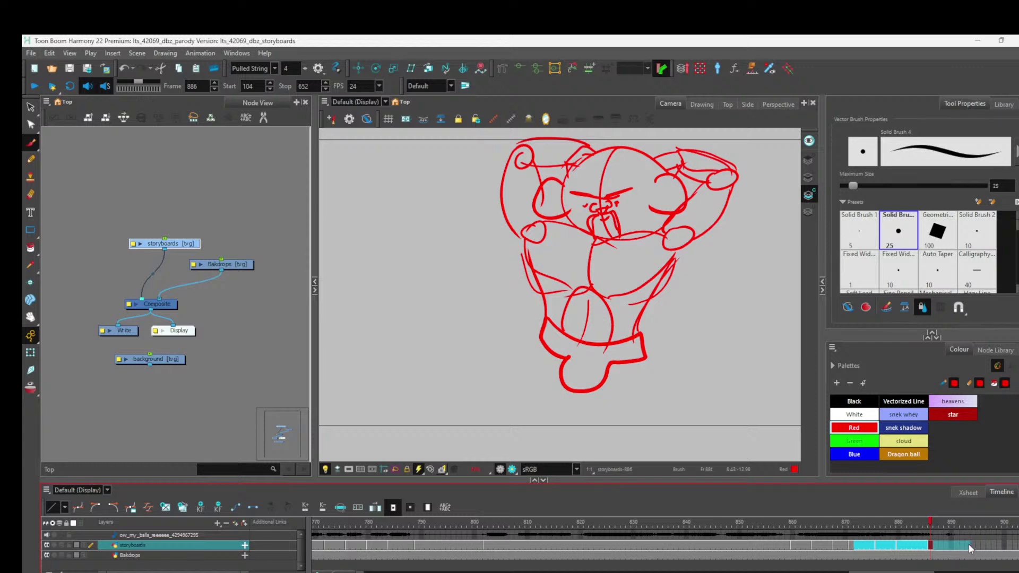
click(377, 507)
click(939, 524)
mouse_move(973, 527)
mouse_down()
mouse_move(1011, 528)
mouse_move(936, 527)
mouse_move(959, 536)
mouse_up()
mouse_move(890, 536)
mouse_down()
mouse_move(727, 534)
mouse_move(867, 557)
mouse_up()
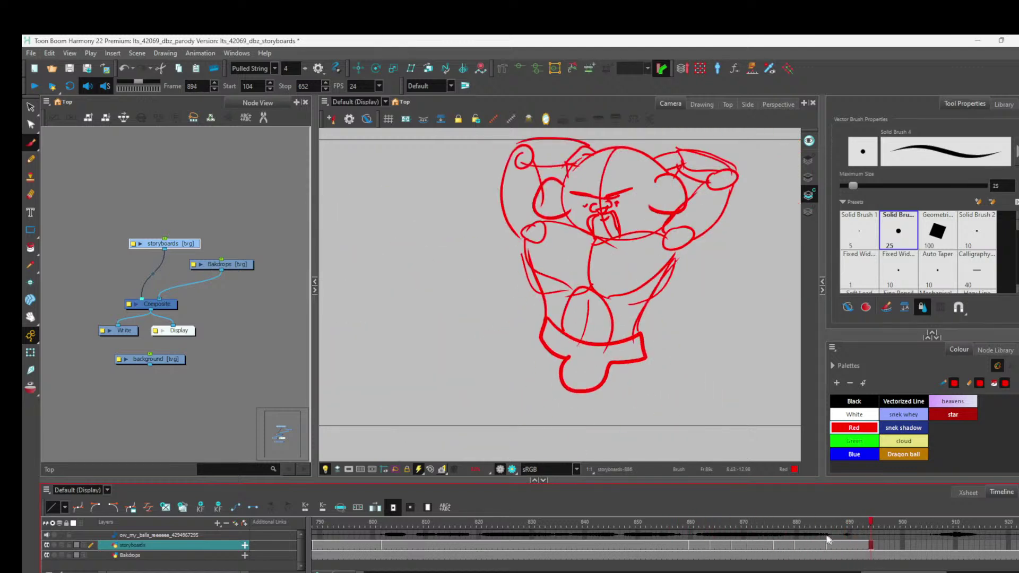
click(691, 546)
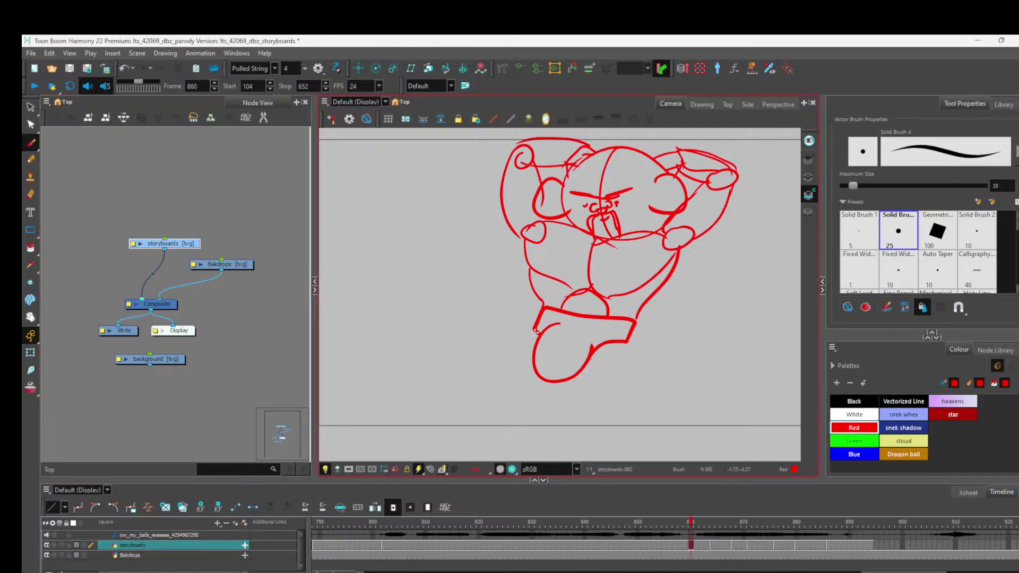
mouse_move(534, 329)
mouse_down()
mouse_move(517, 330)
mouse_move(436, 412)
mouse_up()
drag(549, 380, 473, 411)
key(ctrl+z)
key(ctrl+z)
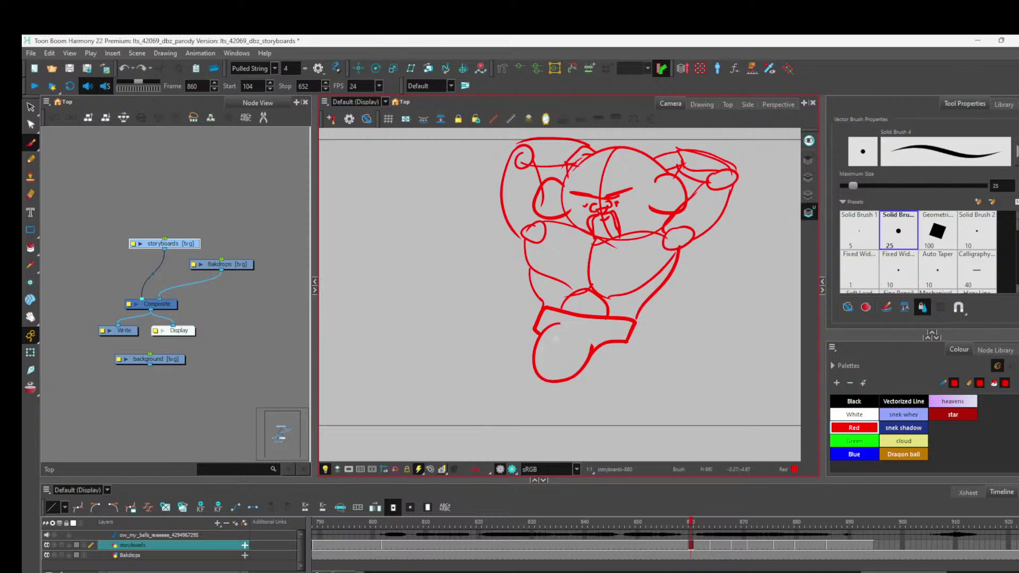
mouse_move(536, 325)
mouse_down()
mouse_move(501, 337)
mouse_move(460, 384)
mouse_up()
mouse_move(545, 380)
mouse_down()
mouse_move(470, 409)
mouse_move(452, 395)
mouse_move(471, 379)
mouse_move(457, 383)
mouse_move(465, 460)
mouse_up()
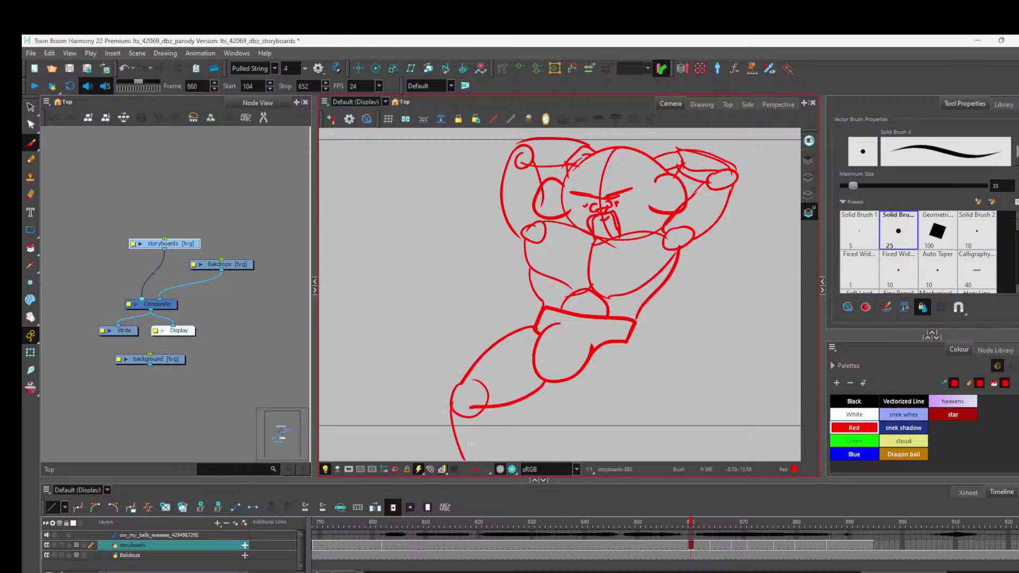
drag(489, 405, 492, 457)
mouse_move(629, 337)
mouse_down()
mouse_move(650, 343)
mouse_move(664, 394)
mouse_up()
mouse_move(577, 376)
mouse_down()
mouse_move(597, 392)
mouse_move(650, 409)
mouse_up()
key(ctrl+z)
key(ctrl+z)
key(ctrl+z)
key(ctrl+z)
key(ctrl+z)
key(ctrl+z)
key(ctrl+z)
drag(535, 326, 483, 406)
key(ctrl+z)
mouse_move(535, 326)
mouse_down()
mouse_move(444, 413)
mouse_move(454, 403)
mouse_up()
key(ctrl+z)
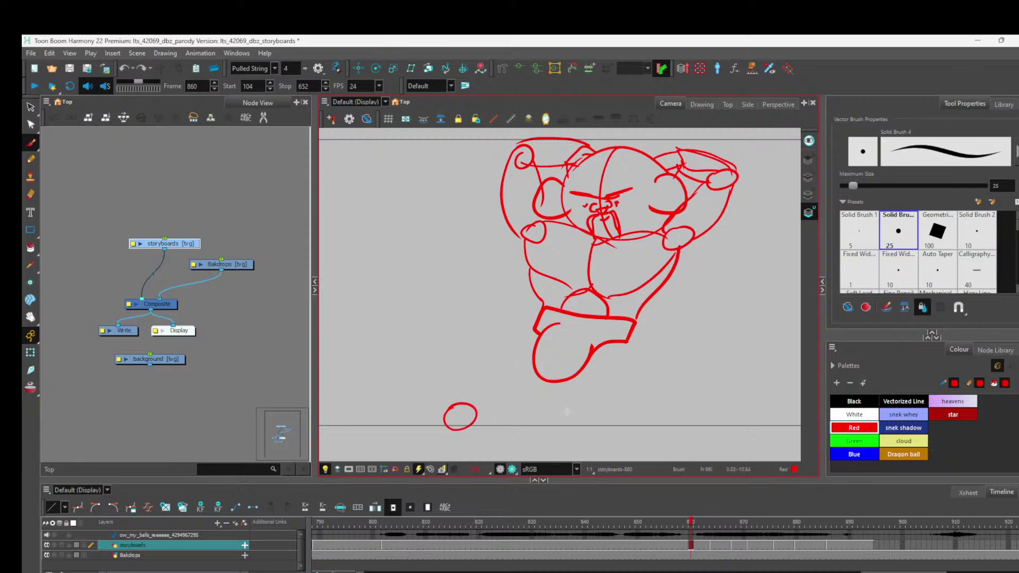
Brush two red knee circles below the hips on frame 860 and, with onion skin turned on, on frame 864.
mouse_move(661, 408)
mouse_down()
mouse_move(645, 425)
mouse_move(664, 412)
mouse_up()
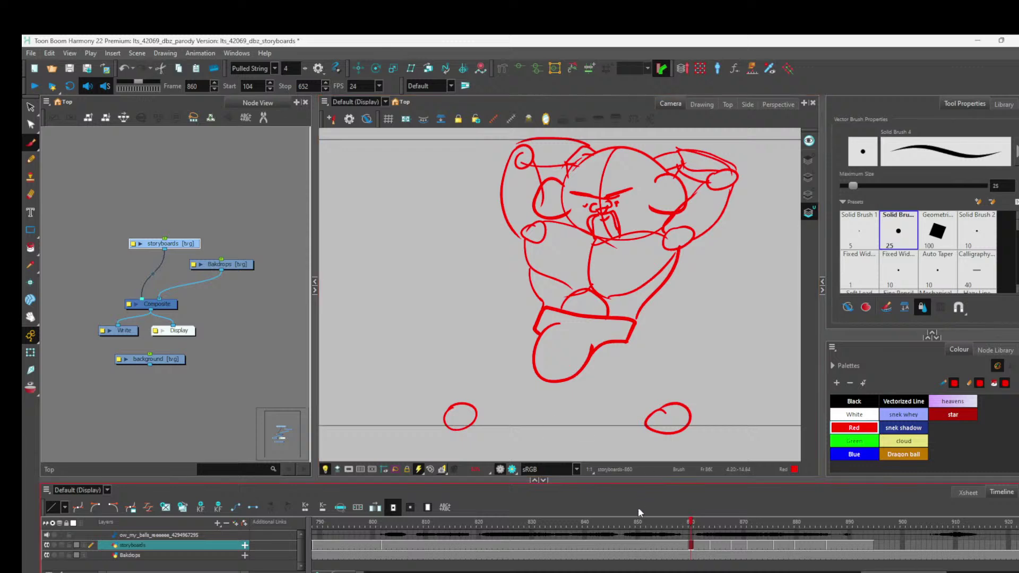
drag(692, 524, 713, 530)
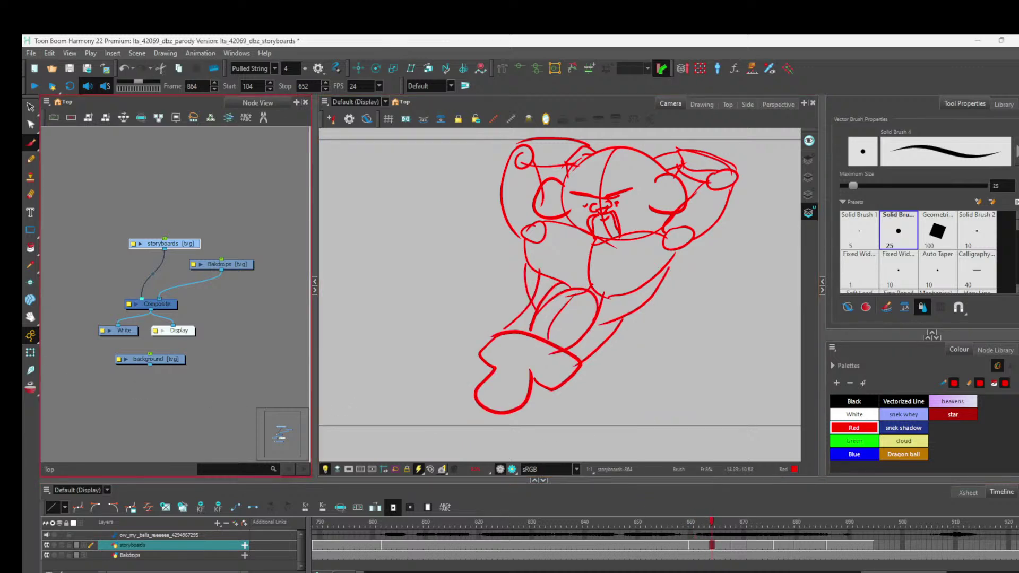
click(37, 389)
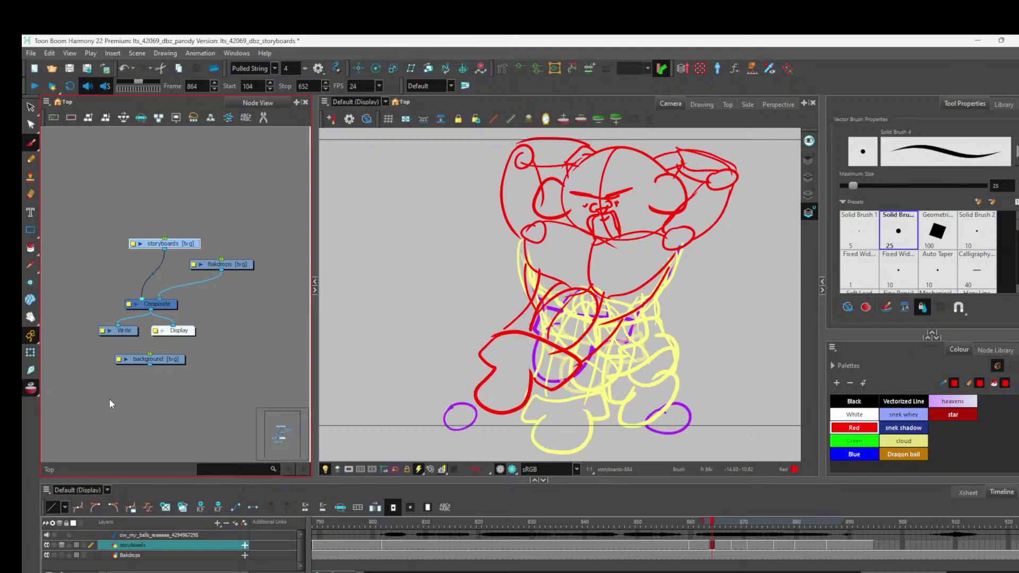
mouse_move(436, 403)
mouse_down()
mouse_move(441, 424)
mouse_move(467, 414)
mouse_move(435, 415)
mouse_up()
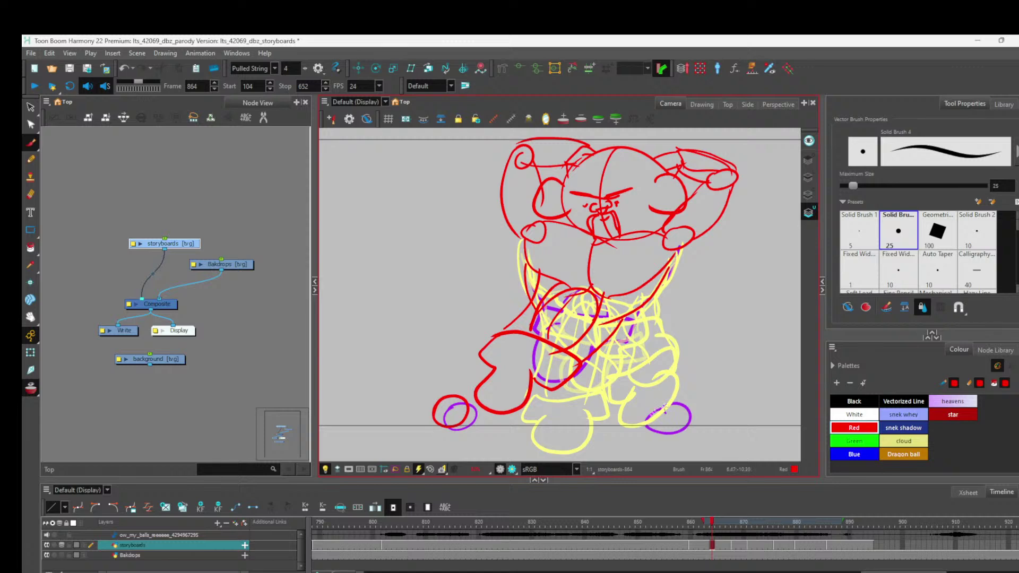
mouse_move(652, 406)
mouse_down()
mouse_move(625, 419)
mouse_move(653, 436)
mouse_move(645, 400)
mouse_move(666, 434)
mouse_up()
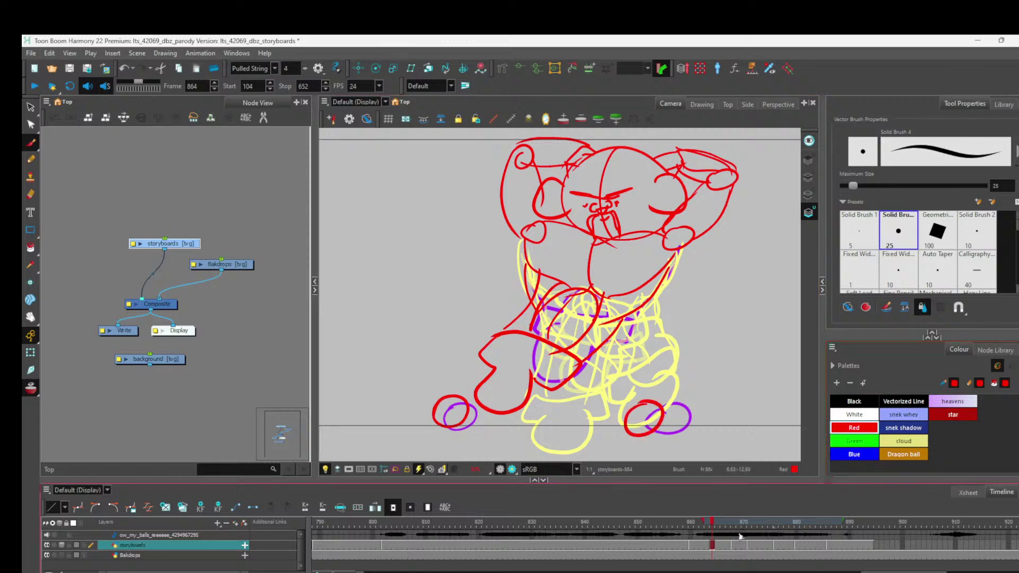
On frame 868, brush two red knee circles, one on either side of the lowered hips.
drag(720, 526, 735, 529)
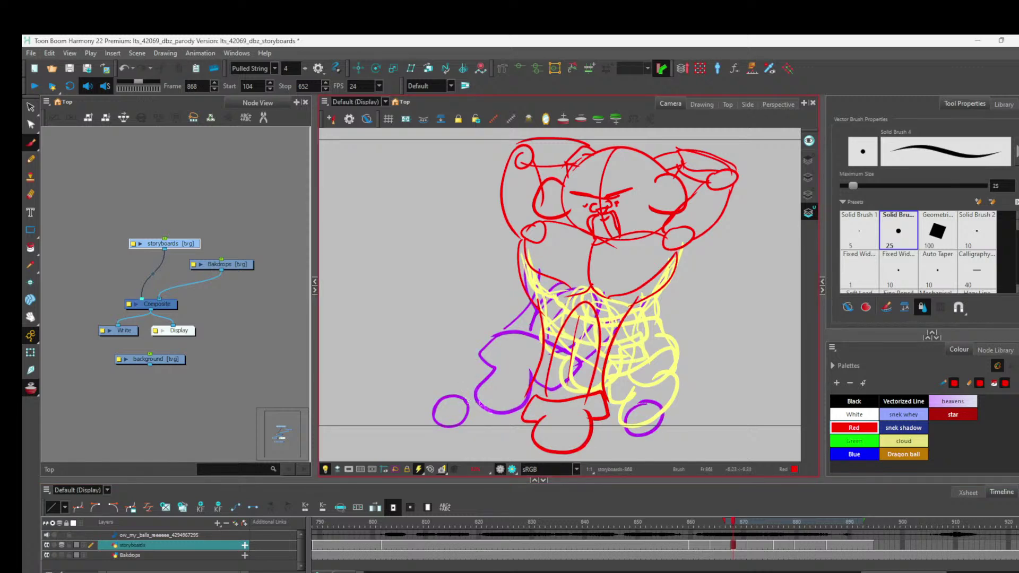
mouse_move(484, 405)
mouse_down()
mouse_move(455, 415)
mouse_move(460, 392)
mouse_up()
key(ctrl+z)
key(alt+s)
key(alt+b)
mouse_move(465, 392)
mouse_down()
mouse_move(444, 394)
mouse_move(478, 396)
mouse_move(464, 386)
mouse_up()
mouse_move(641, 392)
mouse_down()
mouse_move(622, 418)
mouse_move(644, 388)
mouse_move(649, 421)
mouse_move(690, 395)
mouse_move(682, 387)
mouse_move(671, 406)
mouse_up()
key(ctrl+z)
On frame 871, brush a low left knee circle and a larger, higher right knee circle, and go to frame 876.
drag(736, 522, 750, 524)
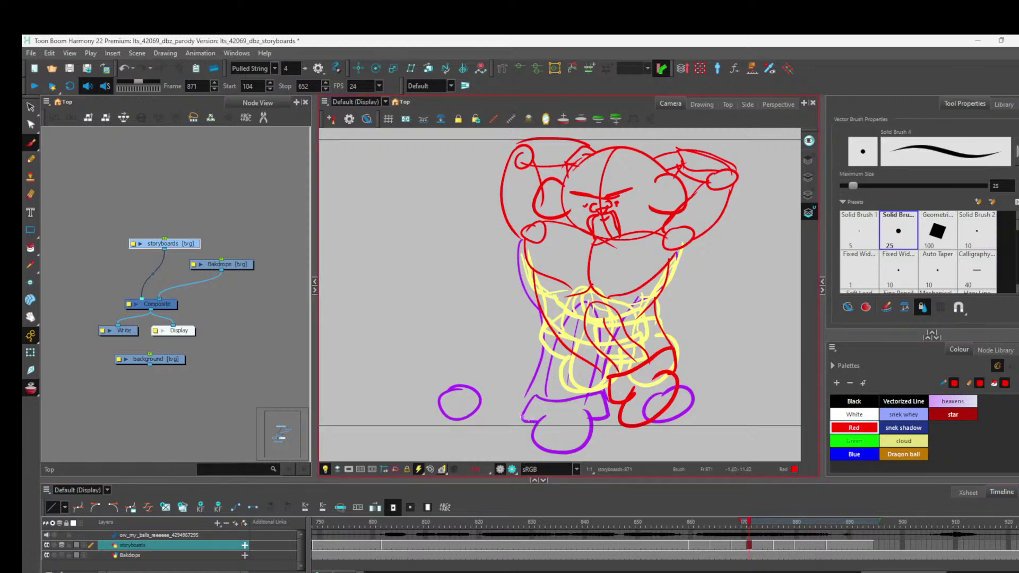
mouse_move(514, 419)
mouse_down()
mouse_move(541, 419)
mouse_move(508, 421)
mouse_up()
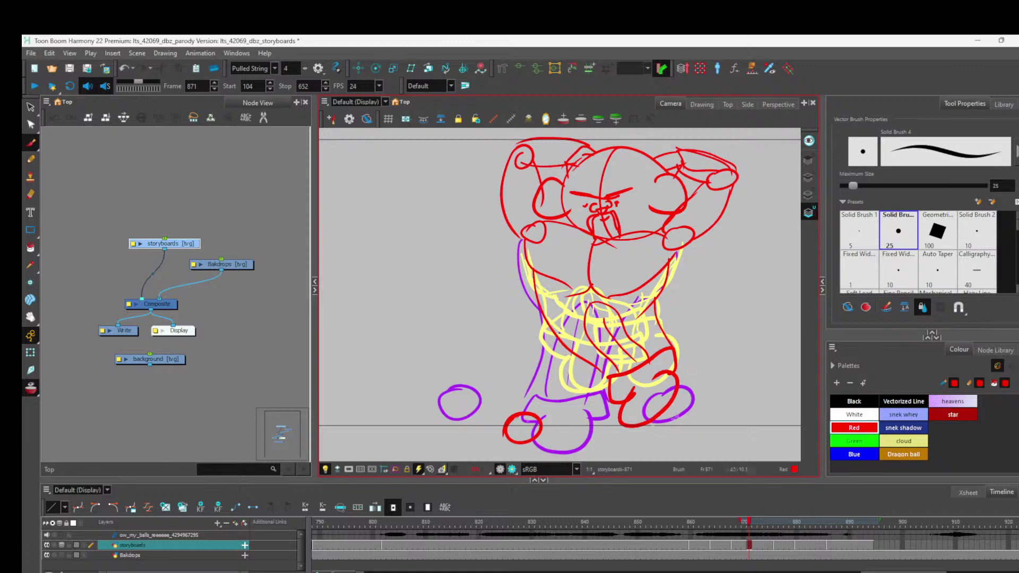
mouse_move(721, 380)
mouse_down()
mouse_move(712, 400)
mouse_move(744, 381)
mouse_move(721, 407)
mouse_up()
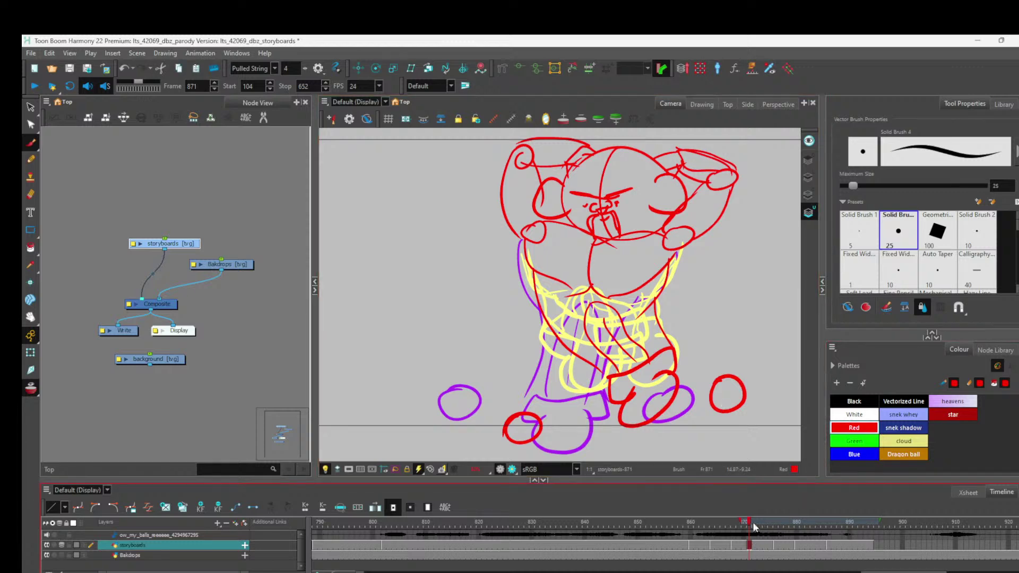
key(ctrl+z)
mouse_move(725, 381)
mouse_down()
mouse_move(756, 393)
mouse_move(726, 378)
mouse_up()
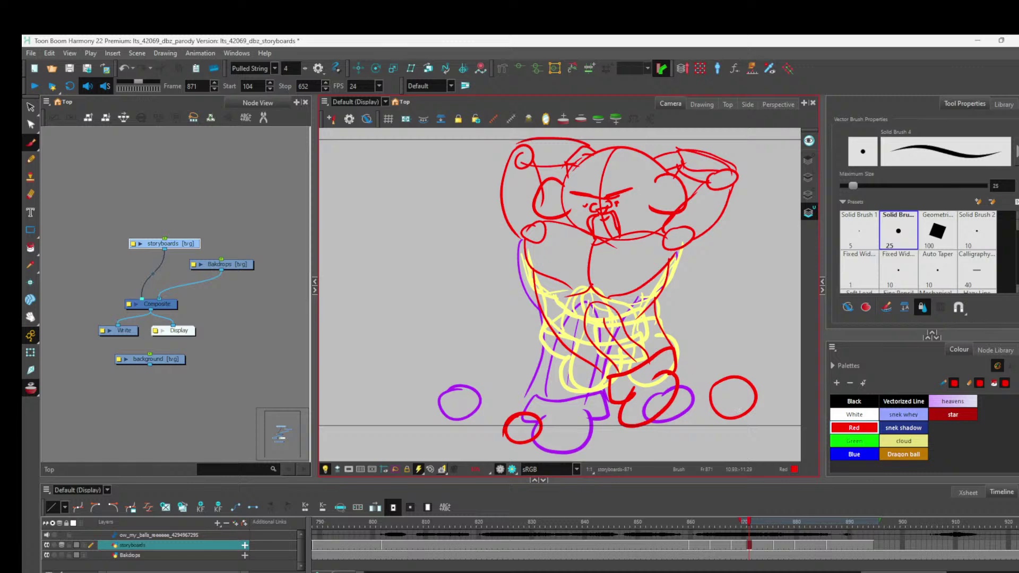
drag(749, 524, 776, 527)
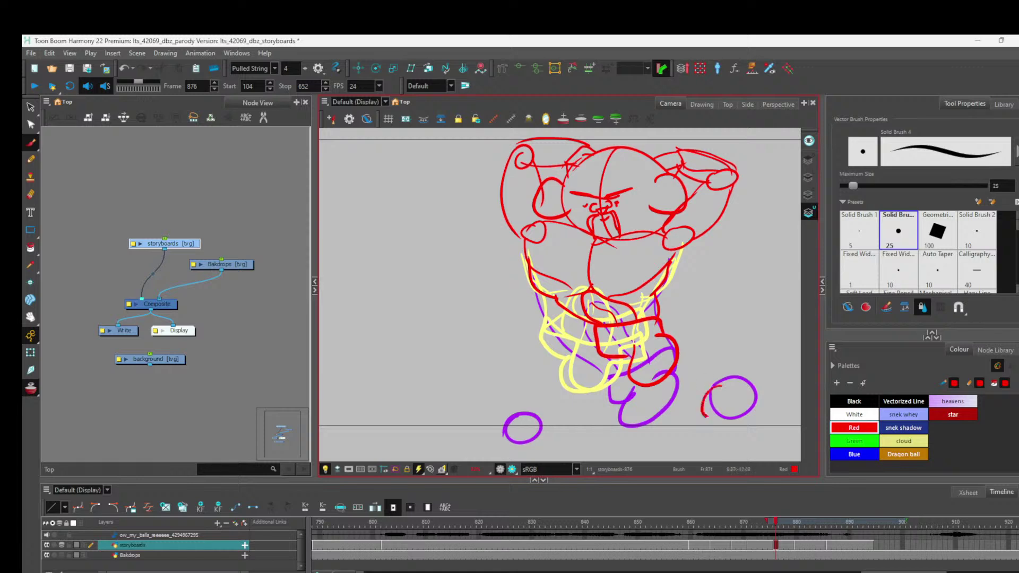
key(alt+s)
key(alt+b)
drag(722, 387, 701, 412)
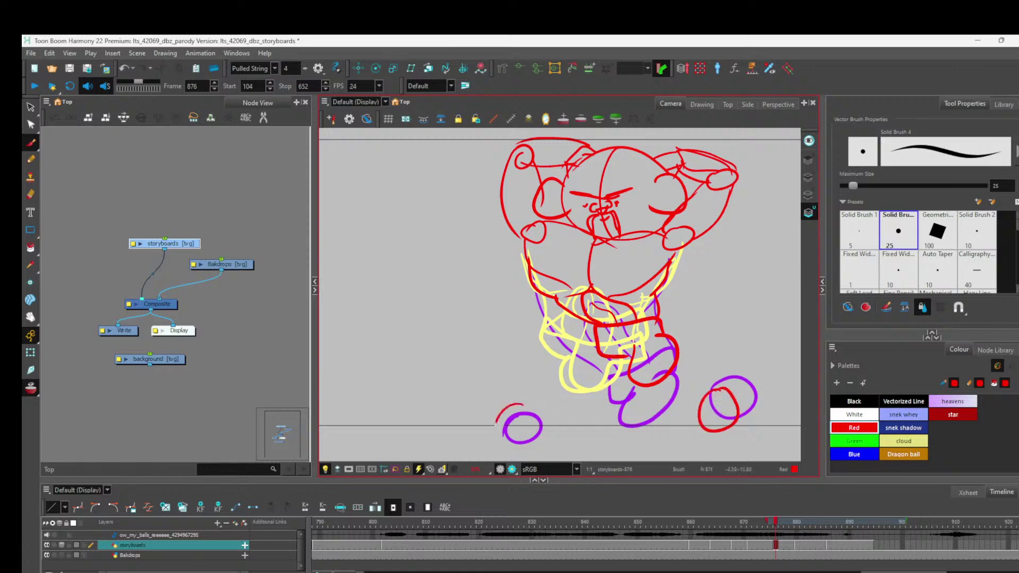
key(alt+s)
key(ctrl+z)
key(alt+b)
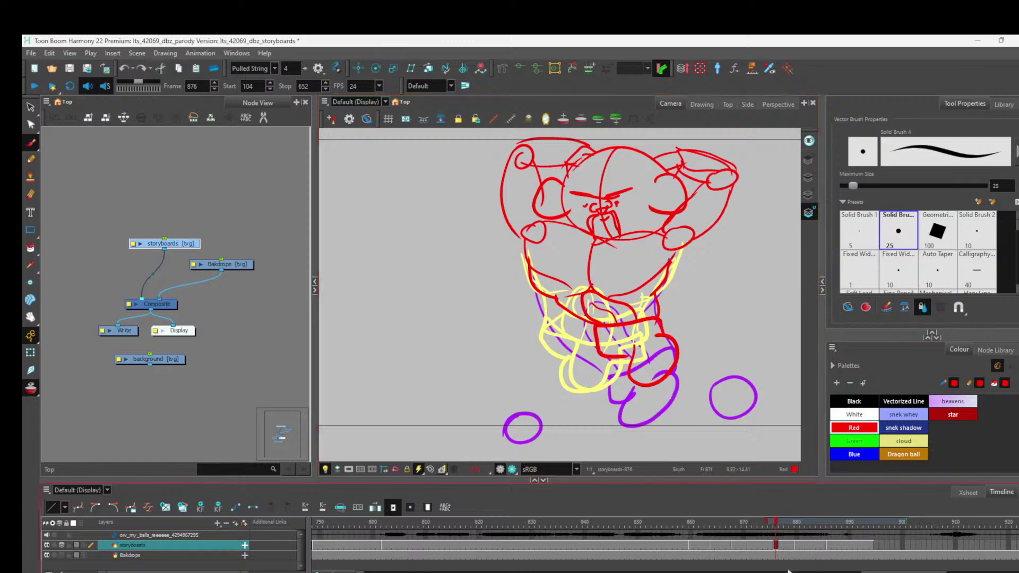
Extend the onion skin back over the earlier hip drawings and brush both red knee circles on frame 876.
drag(770, 522, 706, 526)
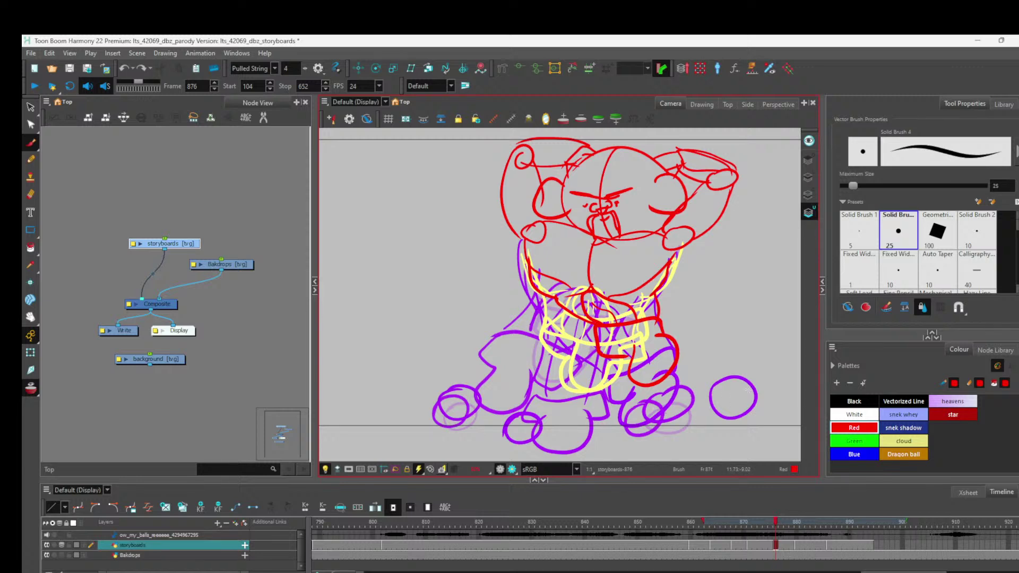
mouse_move(707, 400)
mouse_down()
mouse_move(690, 402)
mouse_move(728, 408)
mouse_move(699, 392)
mouse_up()
mouse_move(518, 410)
mouse_down()
mouse_move(502, 411)
mouse_move(536, 427)
mouse_move(508, 442)
mouse_up()
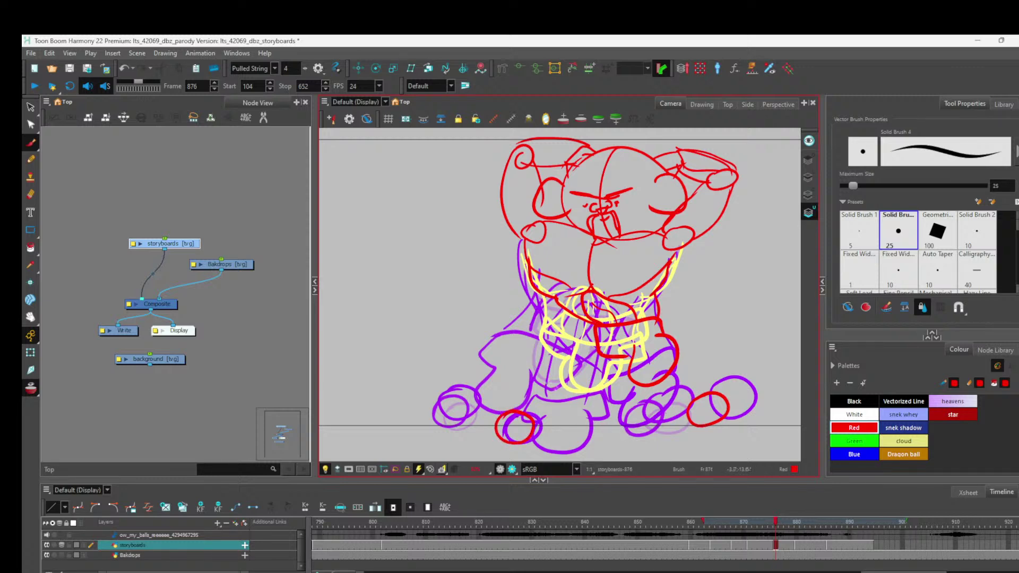
On frame 881, brush two red knee circles, shifting both towards the left of the frame 876 knees.
click(802, 547)
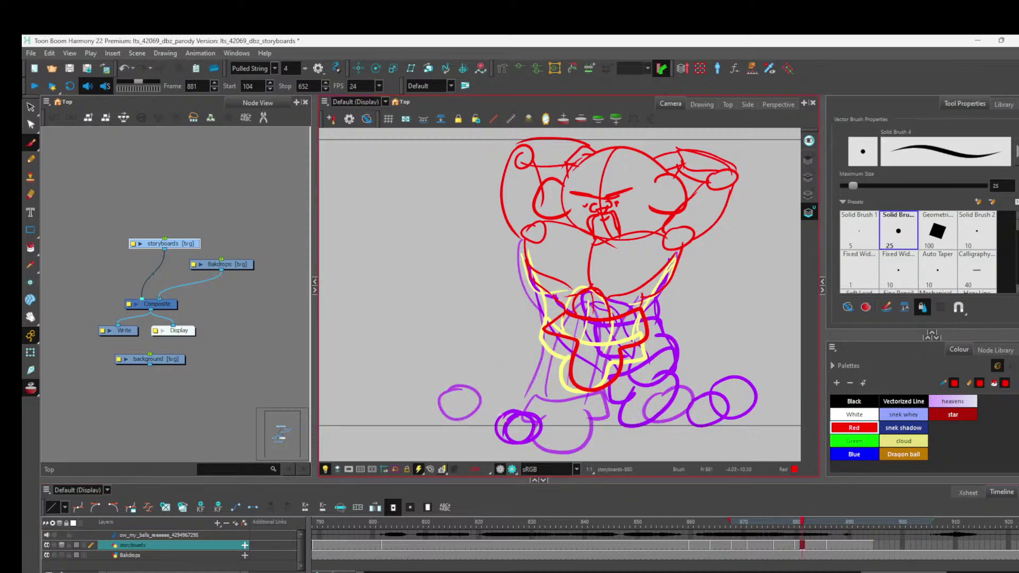
mouse_move(487, 400)
mouse_down()
mouse_move(482, 424)
mouse_move(479, 405)
mouse_up()
mouse_move(684, 389)
mouse_down()
mouse_move(657, 415)
mouse_move(686, 418)
mouse_move(676, 392)
mouse_move(665, 431)
mouse_move(690, 407)
mouse_move(679, 392)
mouse_move(665, 423)
mouse_up()
key(ctrl+z)
key(alt+s)
key(alt+b)
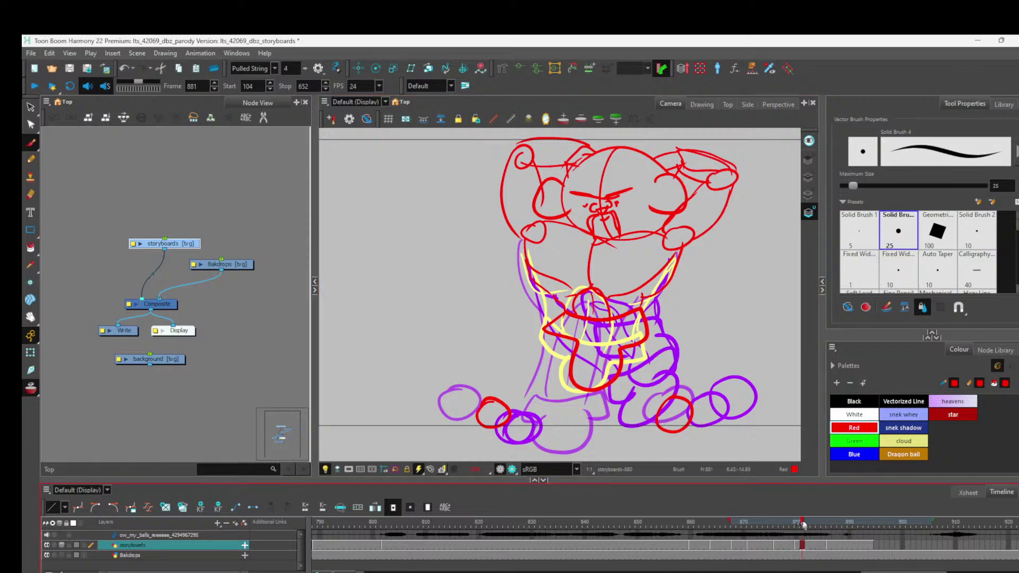
On frame 886, brush two red knee circles almost on top of the onion-skinned knees from frame 881.
drag(800, 525, 829, 525)
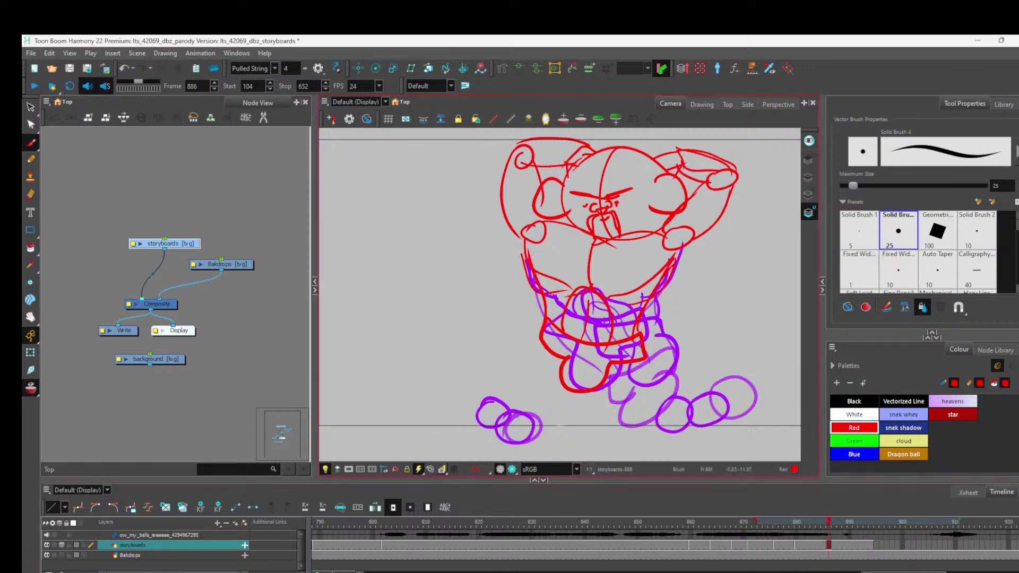
mouse_move(476, 411)
mouse_down()
mouse_move(507, 405)
mouse_move(511, 414)
mouse_up()
mouse_move(684, 399)
mouse_down()
mouse_move(660, 427)
mouse_move(673, 393)
mouse_up()
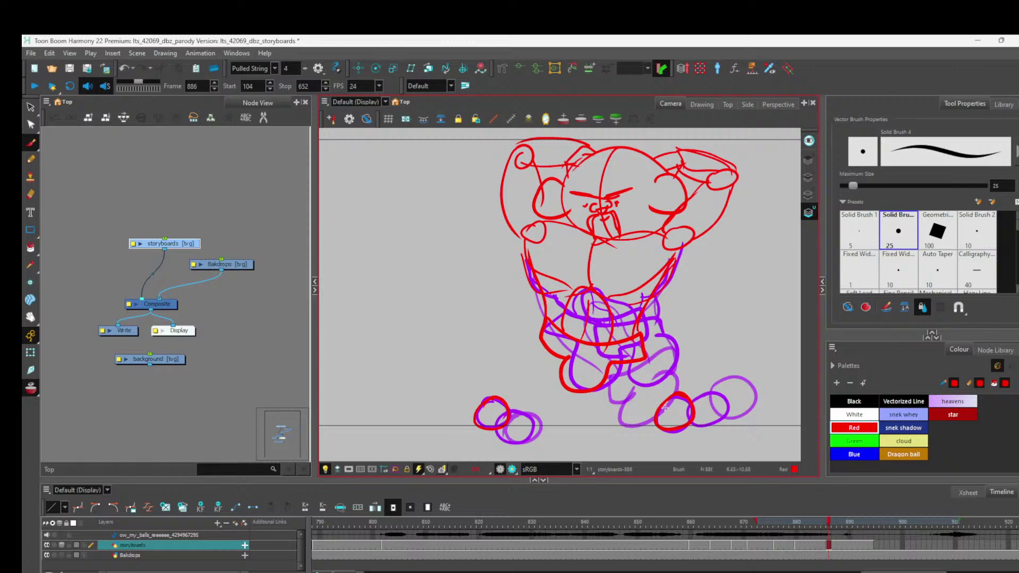
Return to the first hip drawing at frame 861 and turn off the onion skin.
mouse_move(830, 523)
mouse_down()
mouse_move(880, 525)
mouse_move(695, 524)
mouse_up()
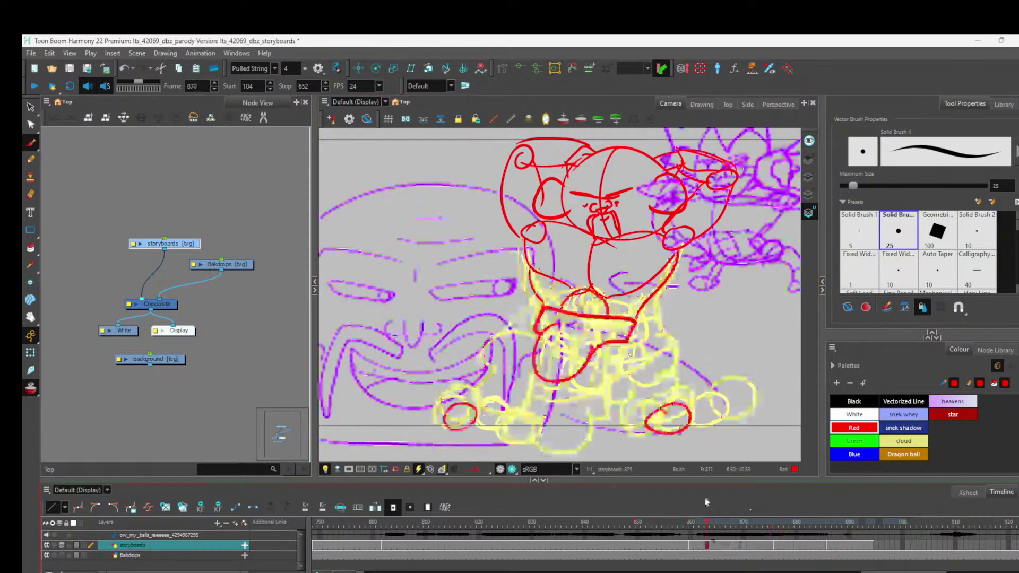
click(104, 372)
click(31, 386)
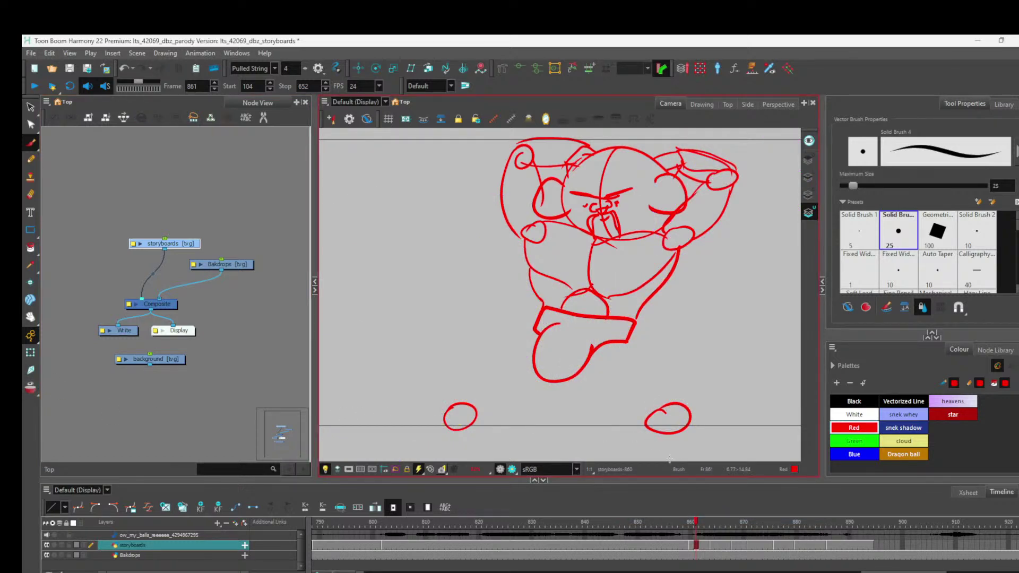
On frame 861, brush both curved thighs from the hips to the knee circles and the beginnings of the lower legs.
mouse_move(534, 329)
mouse_down()
mouse_move(513, 333)
mouse_move(454, 418)
mouse_move(535, 371)
mouse_up()
key(ctrl+z)
mouse_move(474, 420)
mouse_down()
mouse_move(503, 415)
mouse_move(548, 376)
mouse_move(665, 434)
mouse_up()
drag(628, 341, 690, 424)
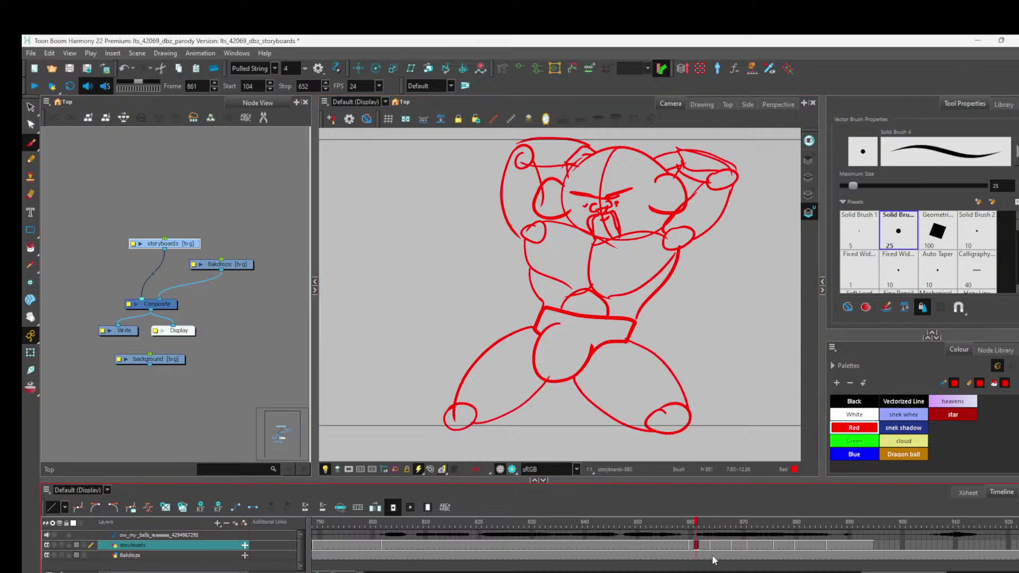
mouse_move(474, 414)
mouse_down()
mouse_move(494, 443)
mouse_move(474, 452)
mouse_up()
drag(688, 425, 649, 455)
drag(646, 421, 619, 456)
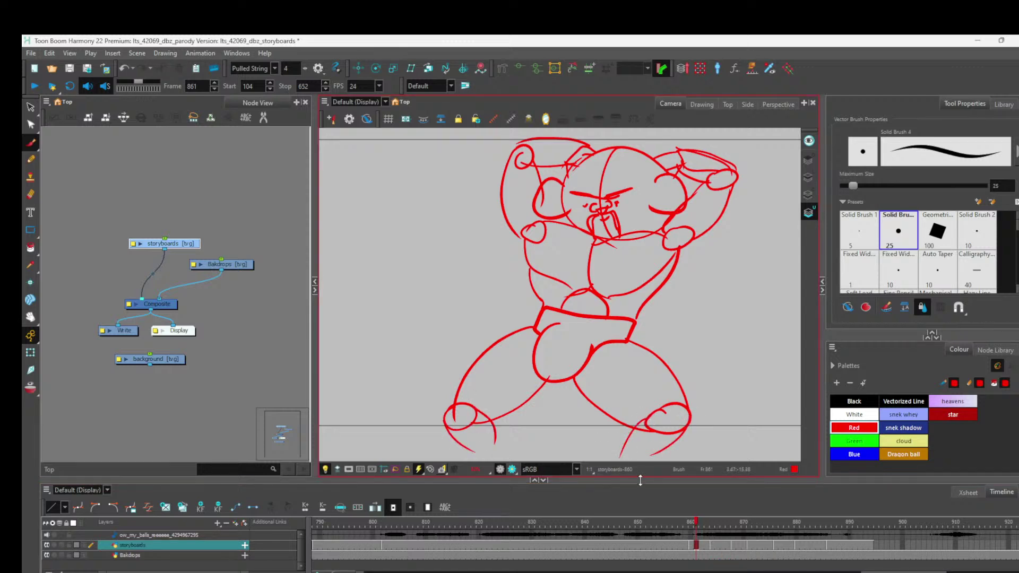
On frame 864, brush the upper and lower outlines of the left thigh between the tilted hips and the left knee circle.
click(712, 544)
drag(481, 351, 428, 408)
key(ctrl+z)
mouse_move(479, 350)
mouse_down()
mouse_move(430, 402)
mouse_move(431, 429)
mouse_up()
key(ctrl+z)
drag(483, 352, 442, 397)
key(ctrl+z)
mouse_move(480, 350)
mouse_down()
mouse_move(431, 414)
mouse_move(496, 370)
mouse_up()
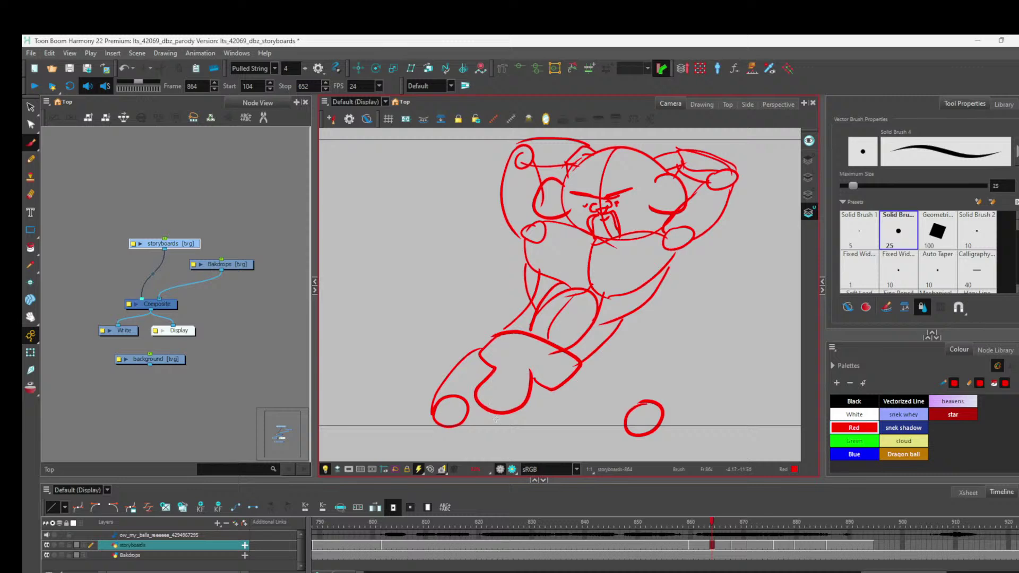
drag(494, 411, 449, 424)
On frame 864, brush the long right thigh to its knee circle and a rounded buttock behind the belt.
mouse_move(581, 361)
mouse_down()
mouse_move(530, 381)
mouse_move(571, 392)
mouse_move(578, 362)
mouse_move(586, 405)
mouse_up()
key(ctrl+z)
mouse_move(530, 383)
mouse_down()
mouse_move(554, 416)
mouse_move(645, 439)
mouse_up()
mouse_move(580, 364)
mouse_down()
mouse_move(639, 377)
mouse_move(664, 412)
mouse_up()
mouse_move(580, 359)
mouse_down()
mouse_move(616, 370)
mouse_move(583, 356)
mouse_move(615, 365)
mouse_move(597, 348)
mouse_move(585, 353)
mouse_move(602, 350)
mouse_up()
key(ctrl+z)
key(ctrl+z)
key(ctrl+z)
mouse_move(556, 387)
mouse_down()
mouse_move(620, 367)
mouse_move(604, 373)
mouse_move(662, 398)
mouse_up()
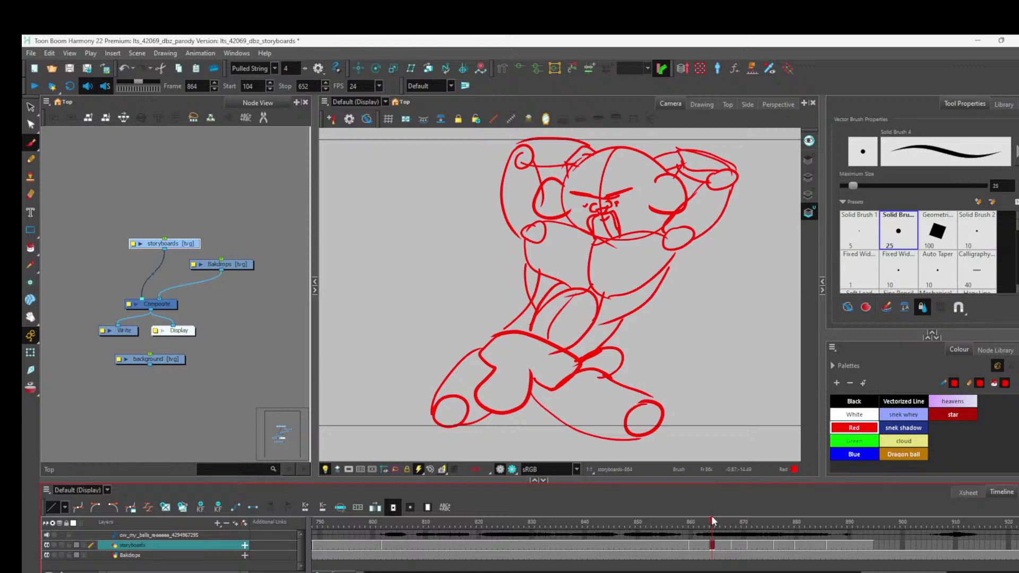
On frame 864, brush the beginnings of both lower legs running down from the knee circles.
mouse_move(660, 405)
mouse_down()
mouse_move(663, 448)
mouse_move(627, 460)
mouse_up()
drag(470, 412, 485, 454)
drag(429, 406, 459, 460)
key(ctrl+z)
key(ctrl+z)
drag(476, 404, 459, 455)
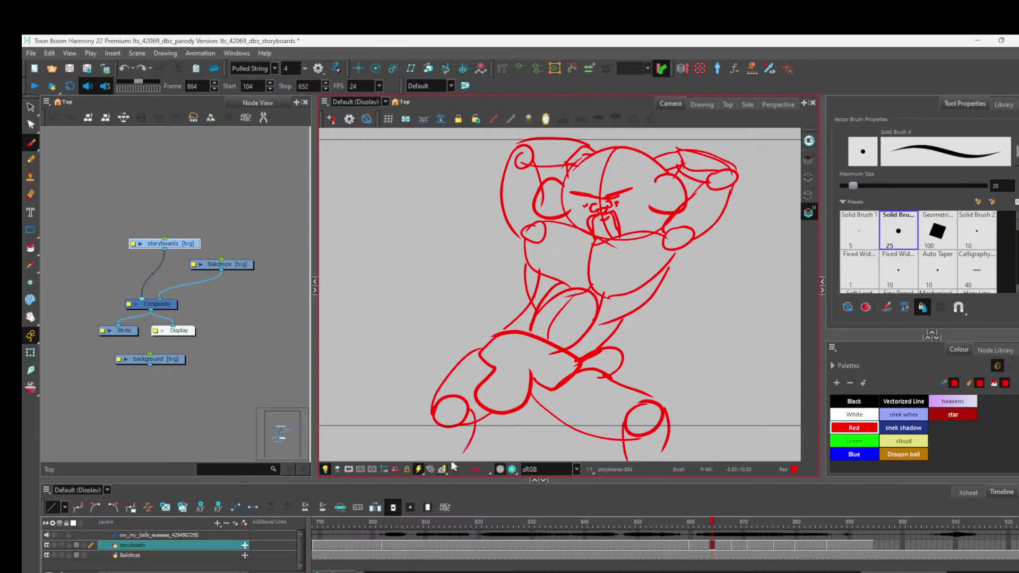
drag(438, 409, 429, 456)
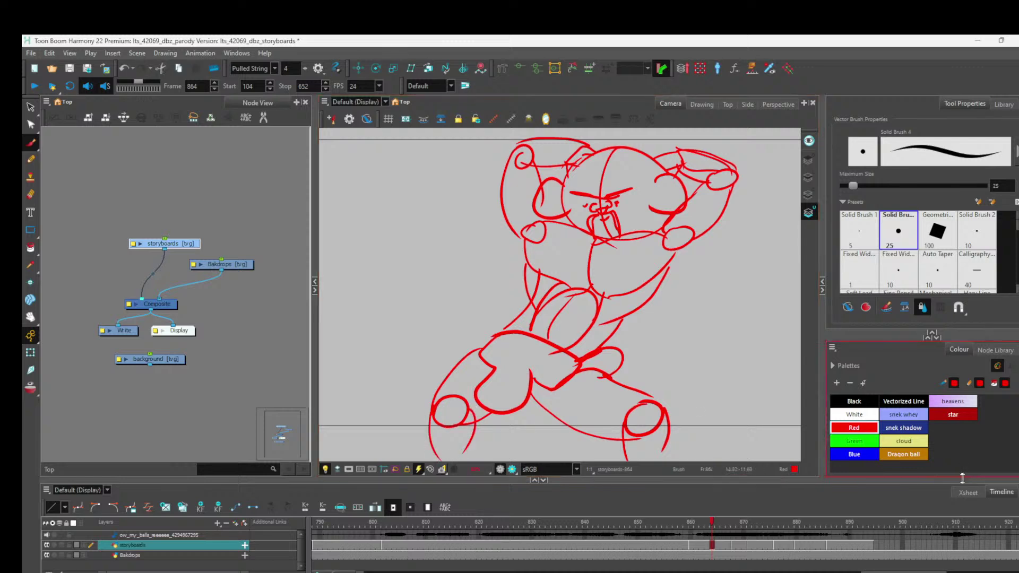
On frame 868, brush the rounded buttocks beside the belt and both splayed thighs out to the knee circles.
click(733, 545)
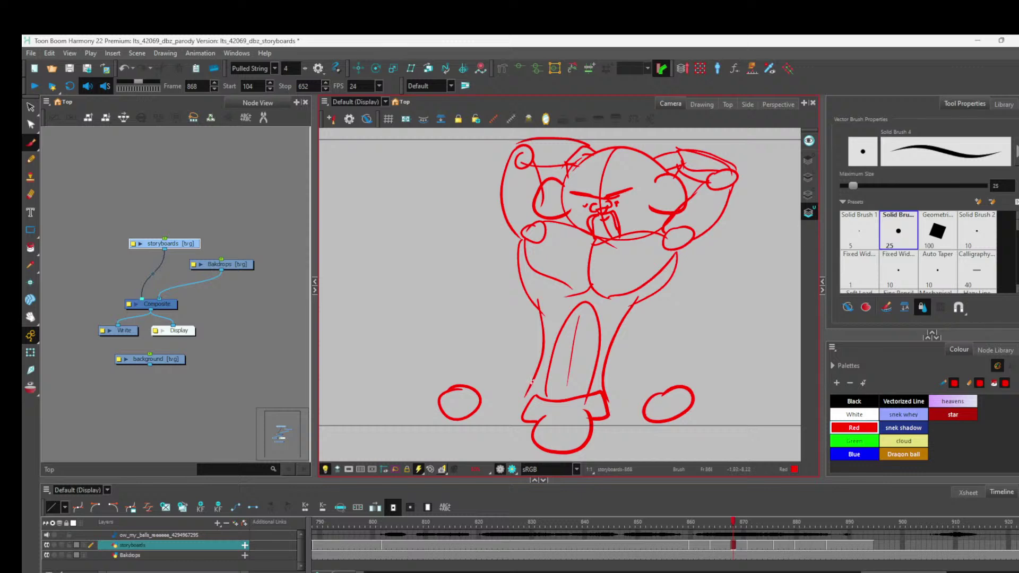
drag(530, 381, 511, 419)
drag(610, 378, 617, 414)
drag(525, 391, 452, 393)
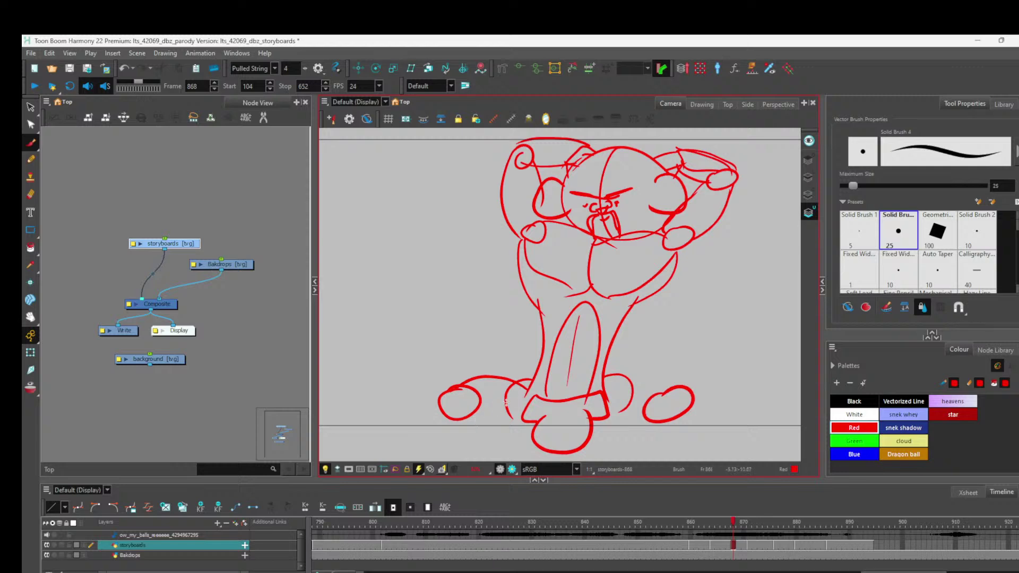
drag(529, 382, 518, 422)
mouse_move(444, 415)
mouse_down()
mouse_move(491, 436)
mouse_move(527, 422)
mouse_up()
key(ctrl+z)
mouse_move(452, 421)
mouse_down()
mouse_move(488, 442)
mouse_move(530, 433)
mouse_move(531, 442)
mouse_move(669, 425)
mouse_move(685, 412)
mouse_up()
drag(605, 397, 685, 397)
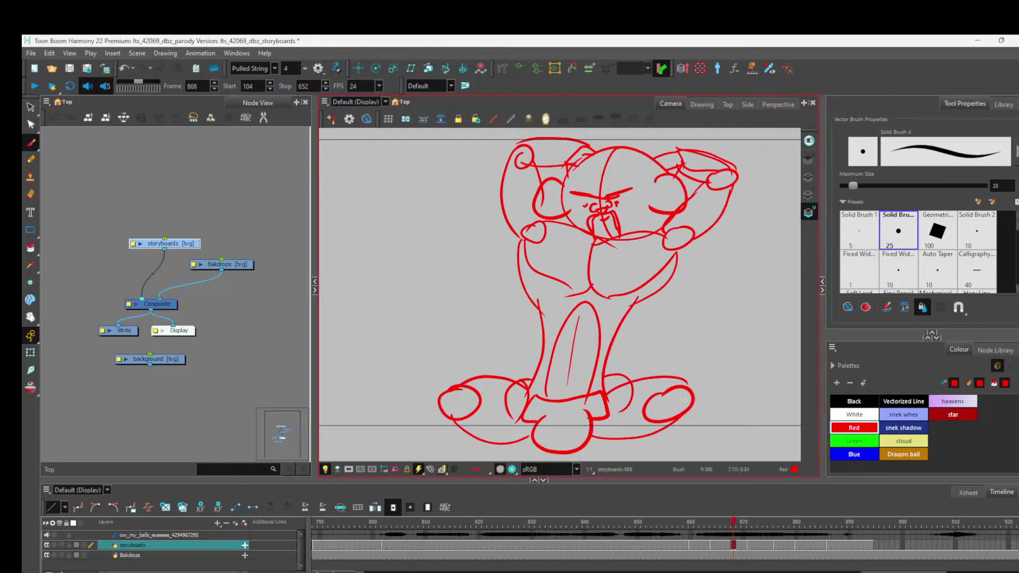
drag(605, 409, 608, 432)
On frame 868, brush the beginnings of both lower legs curving down from the knee circles.
drag(691, 394, 695, 459)
drag(647, 400, 661, 460)
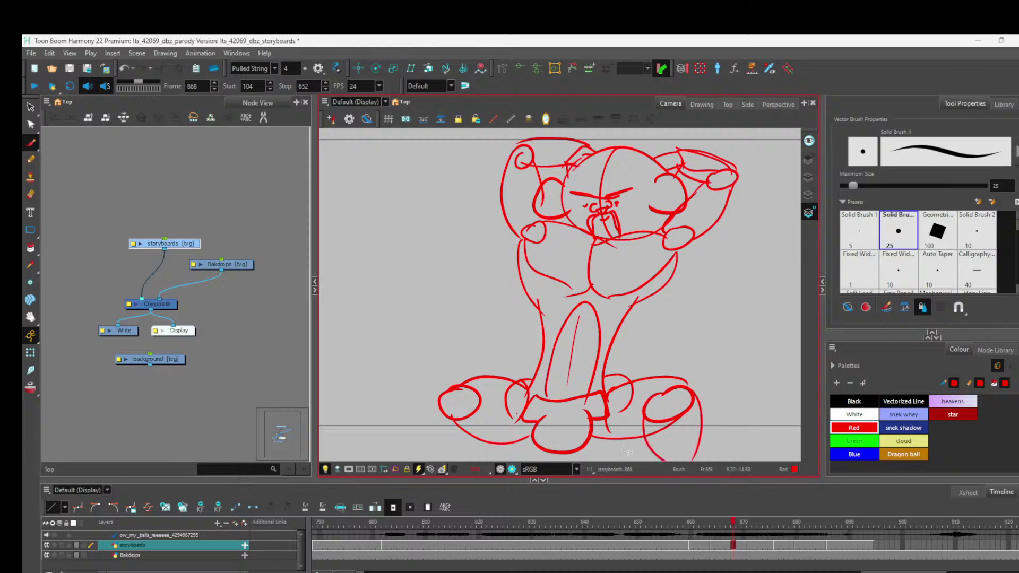
drag(482, 395, 461, 461)
drag(442, 395, 447, 458)
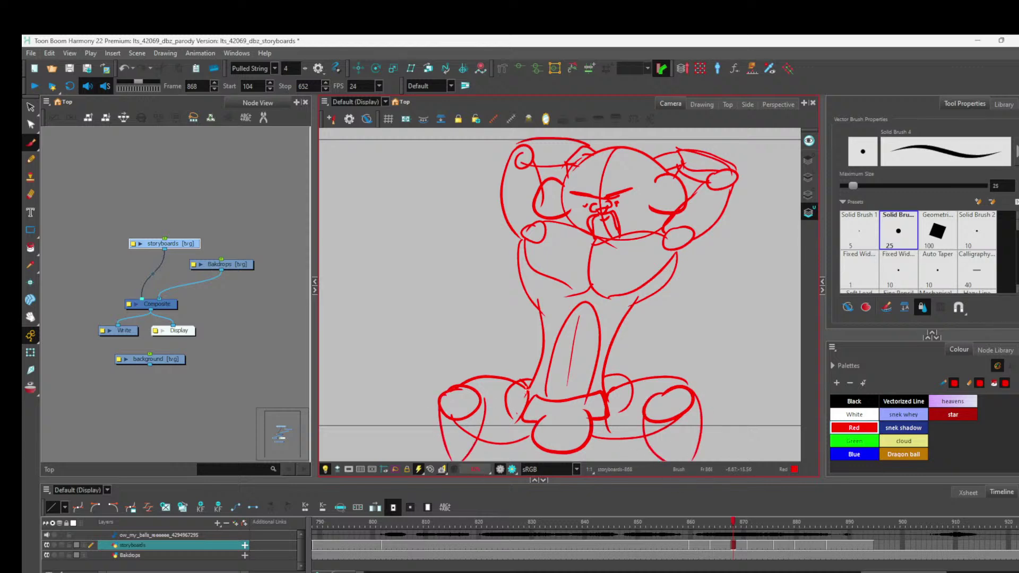
On frame 871, brush both thighs from the tilted hips to the knee circles, plus the beginnings of the lower legs.
click(749, 548)
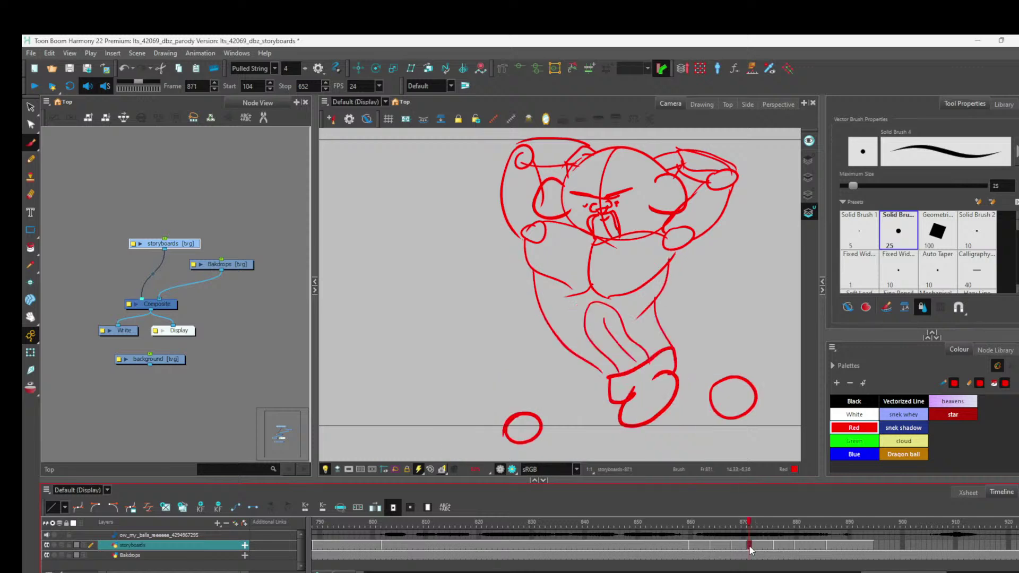
mouse_move(752, 391)
mouse_down()
mouse_move(760, 430)
mouse_move(728, 460)
mouse_up()
drag(711, 386, 693, 461)
mouse_move(758, 381)
mouse_down()
mouse_move(690, 352)
mouse_move(664, 409)
mouse_move(718, 422)
mouse_up()
mouse_move(608, 374)
mouse_down()
mouse_move(581, 398)
mouse_move(624, 416)
mouse_move(600, 435)
mouse_move(529, 444)
mouse_move(556, 374)
mouse_move(521, 411)
mouse_move(521, 460)
mouse_up()
drag(519, 414, 495, 456)
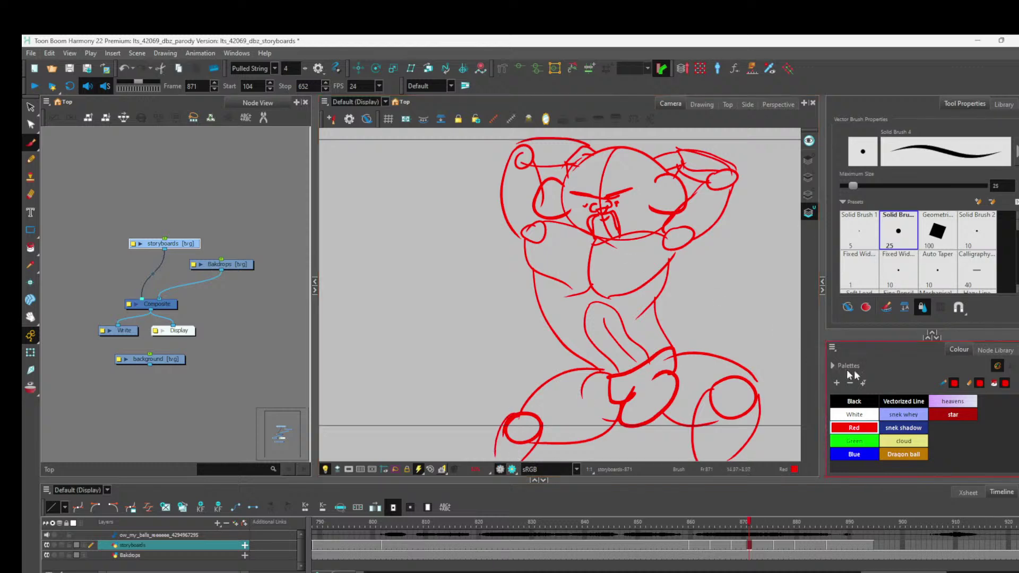
On frame 876, brush a buttock curve behind the belt, then the right thigh and the start of its lower leg.
click(771, 545)
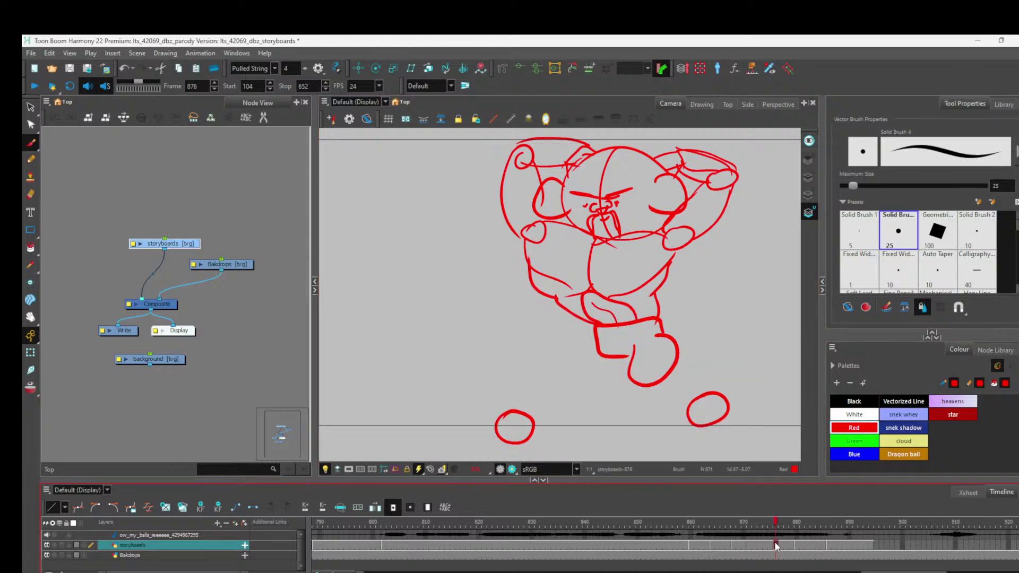
drag(593, 325, 591, 367)
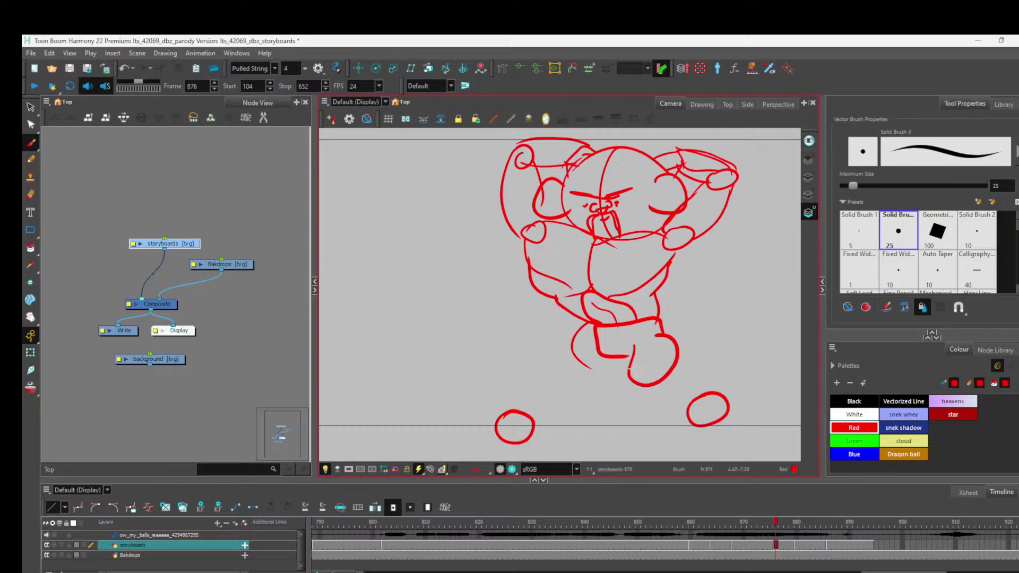
drag(663, 329, 728, 399)
mouse_move(647, 383)
mouse_down()
mouse_move(661, 406)
mouse_move(690, 417)
mouse_move(735, 413)
mouse_move(764, 446)
mouse_up()
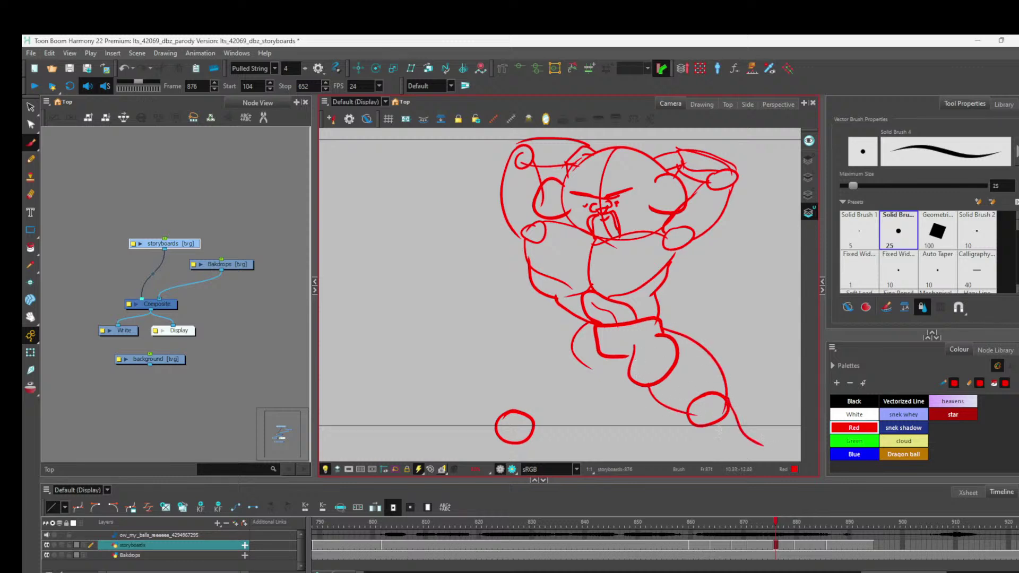
key(ctrl+z)
drag(728, 402, 682, 461)
drag(688, 403, 675, 454)
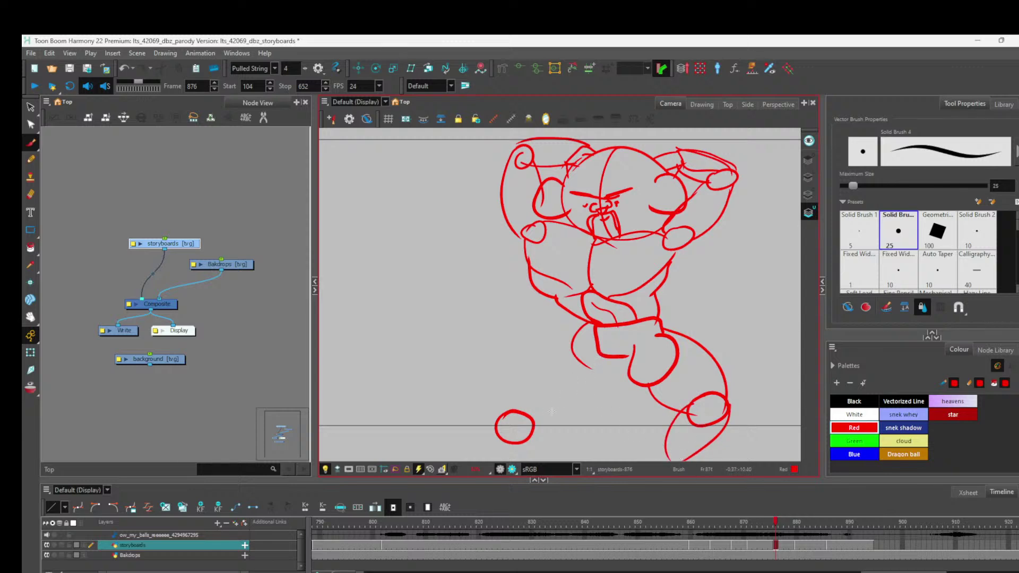
On frame 876, brush the long left thigh down to its knee circle and the beginning of the lower leg.
mouse_move(502, 416)
mouse_down()
mouse_move(530, 367)
mouse_move(582, 326)
mouse_move(599, 371)
mouse_move(532, 431)
mouse_up()
key(ctrl+z)
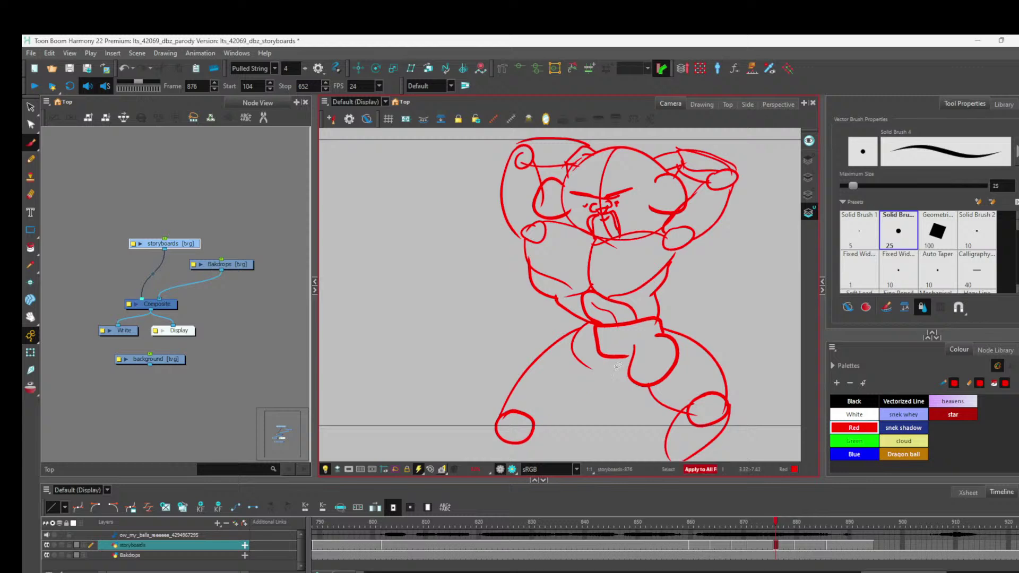
mouse_move(597, 373)
mouse_down()
mouse_move(629, 364)
mouse_move(539, 413)
mouse_move(529, 457)
mouse_up()
drag(497, 423, 495, 460)
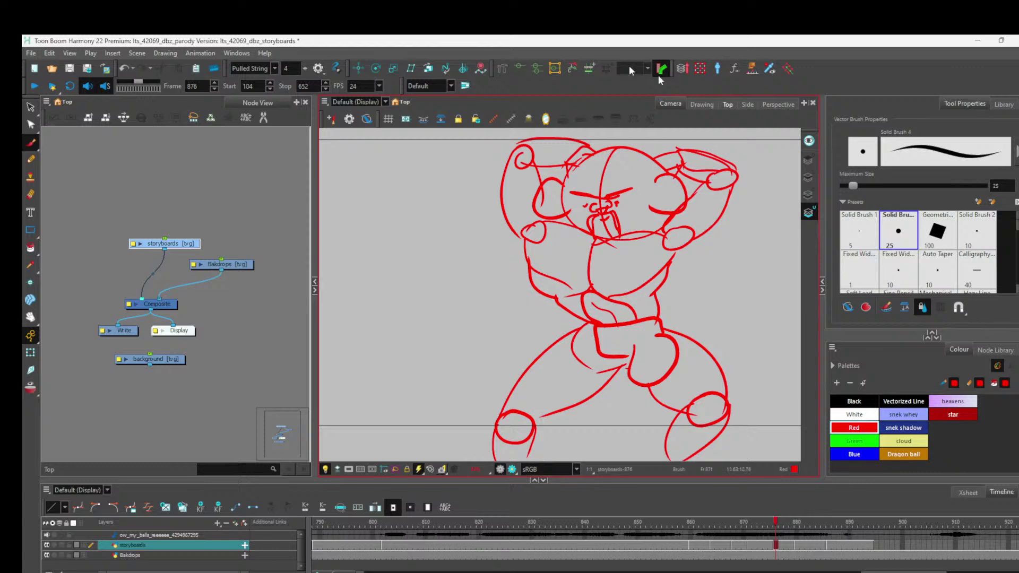
On frame 881, brush the inner and outer outlines of both thighs between the hips and the knee circles.
click(803, 546)
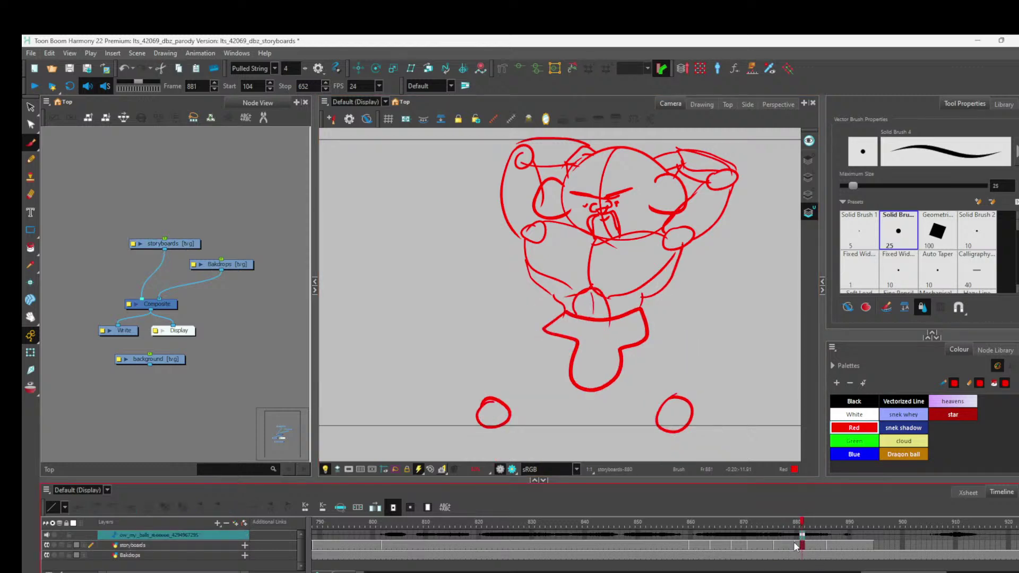
mouse_move(563, 301)
mouse_down()
mouse_move(539, 309)
mouse_move(547, 344)
mouse_up()
drag(641, 313, 633, 366)
key(ctrl+z)
key(ctrl+z)
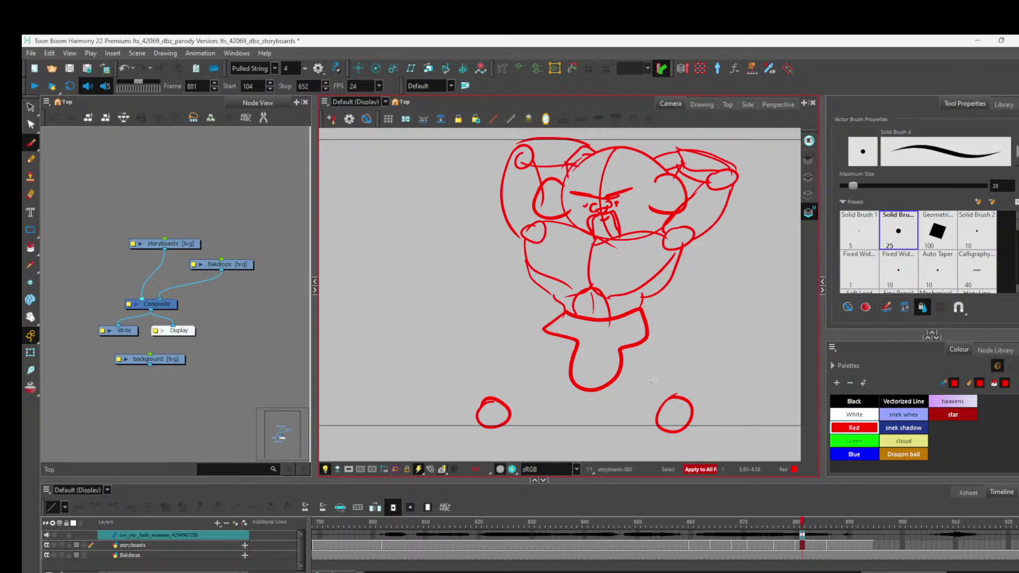
drag(616, 373, 669, 422)
mouse_move(649, 335)
mouse_down()
mouse_move(683, 384)
mouse_move(681, 427)
mouse_up()
drag(484, 397, 559, 314)
mouse_move(570, 369)
mouse_down()
mouse_move(510, 418)
mouse_move(516, 454)
mouse_up()
On frame 881, brush the beginnings of both lower legs below the knee circles.
drag(478, 416, 514, 459)
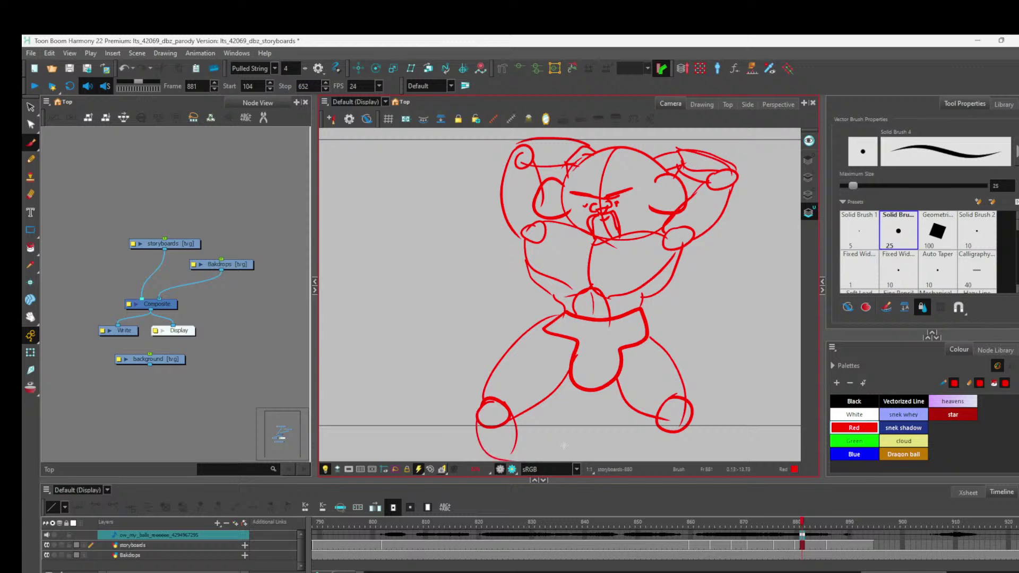
drag(652, 414, 653, 442)
mouse_move(693, 402)
mouse_down()
mouse_move(700, 424)
mouse_move(684, 454)
mouse_up()
On frame 887, brush both curved thighs from the hips to the knee circles and the beginnings of the lower legs.
click(832, 543)
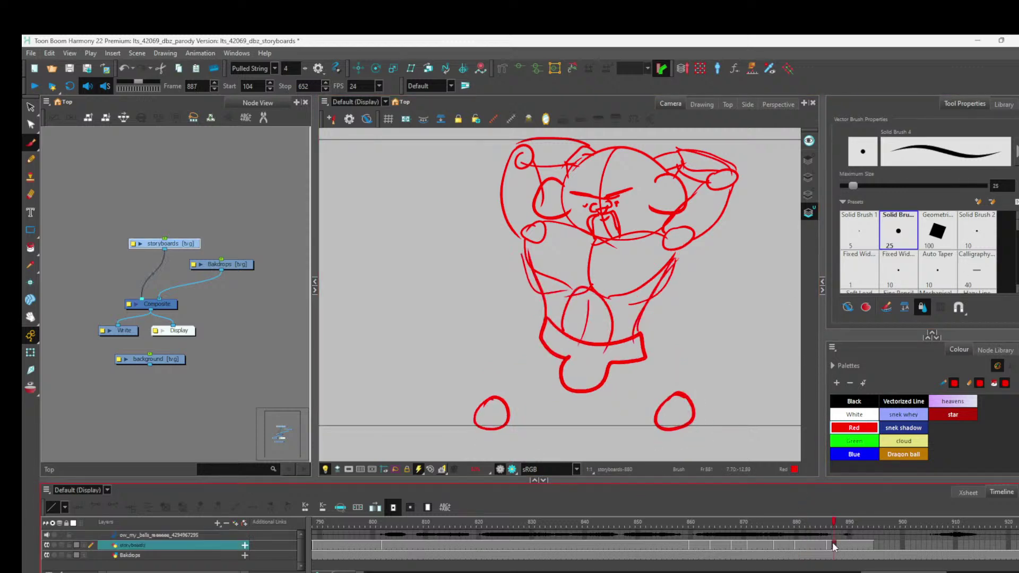
mouse_move(541, 332)
mouse_down()
mouse_move(502, 397)
mouse_move(554, 334)
mouse_up()
mouse_move(560, 383)
mouse_down()
mouse_move(554, 399)
mouse_move(503, 427)
mouse_up()
drag(606, 382, 654, 423)
mouse_move(644, 350)
mouse_down()
mouse_move(687, 382)
mouse_move(692, 401)
mouse_move(650, 444)
mouse_move(669, 451)
mouse_up()
drag(515, 416, 512, 445)
drag(474, 408, 477, 460)
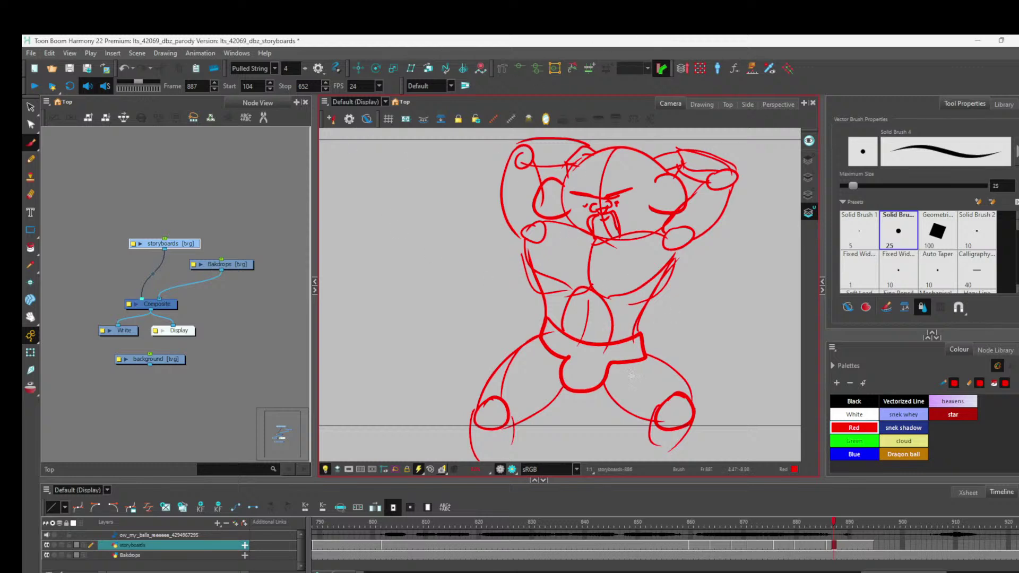
mouse_move(469, 319)
mouse_down()
mouse_move(489, 255)
mouse_move(480, 268)
mouse_up()
drag(499, 247, 501, 275)
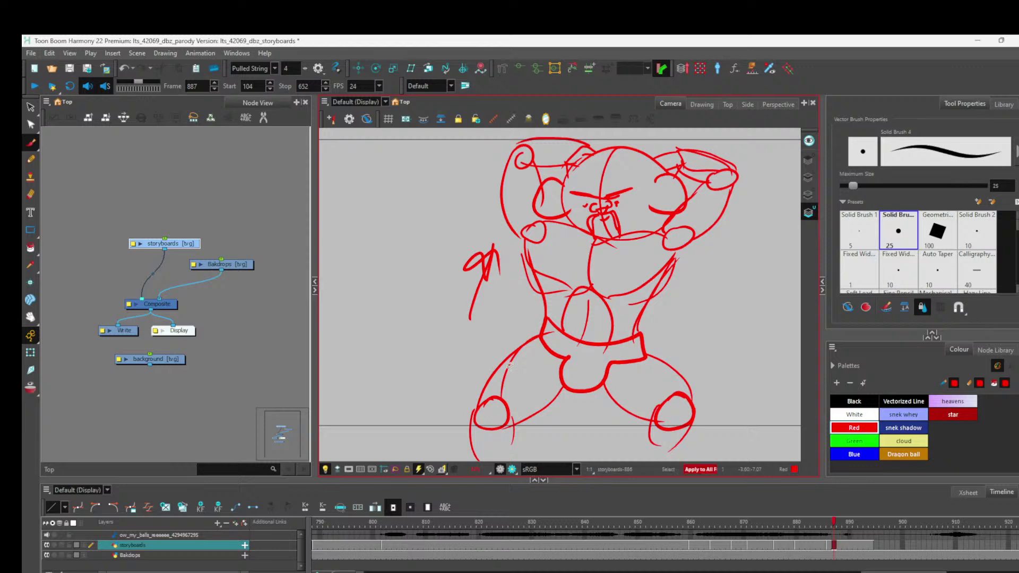
key(ctrl+z)
key(ctrl+z)
key(ctrl+z)
key(ctrl+z)
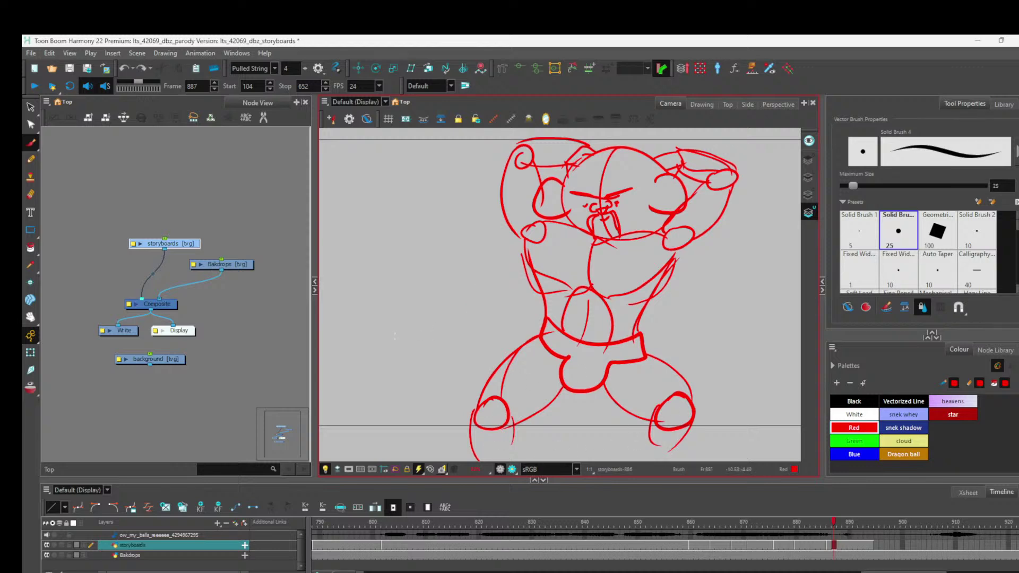
Go to frame 886 and save the storyboard scene.
drag(838, 530, 828, 568)
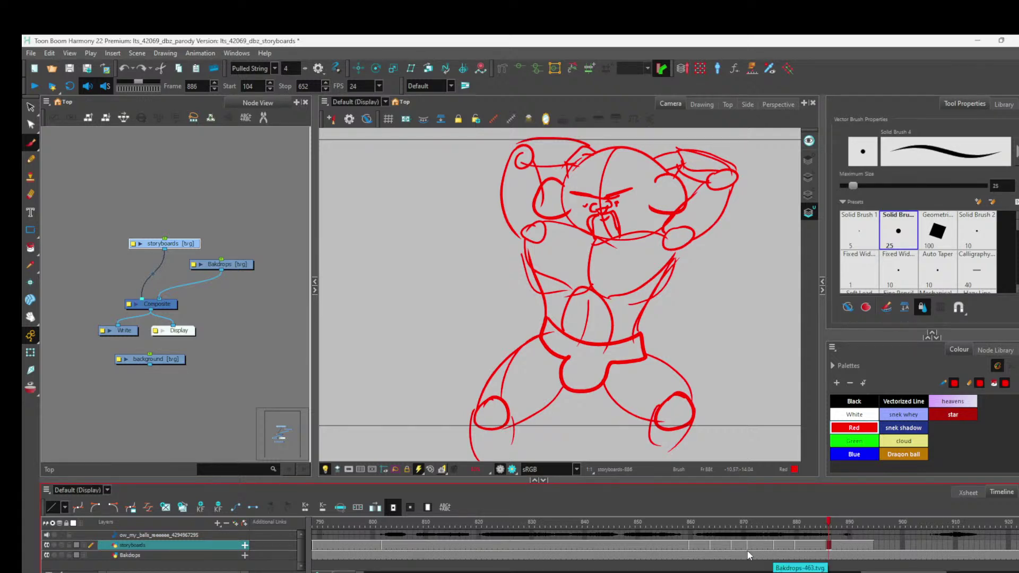
key(ctrl+s)
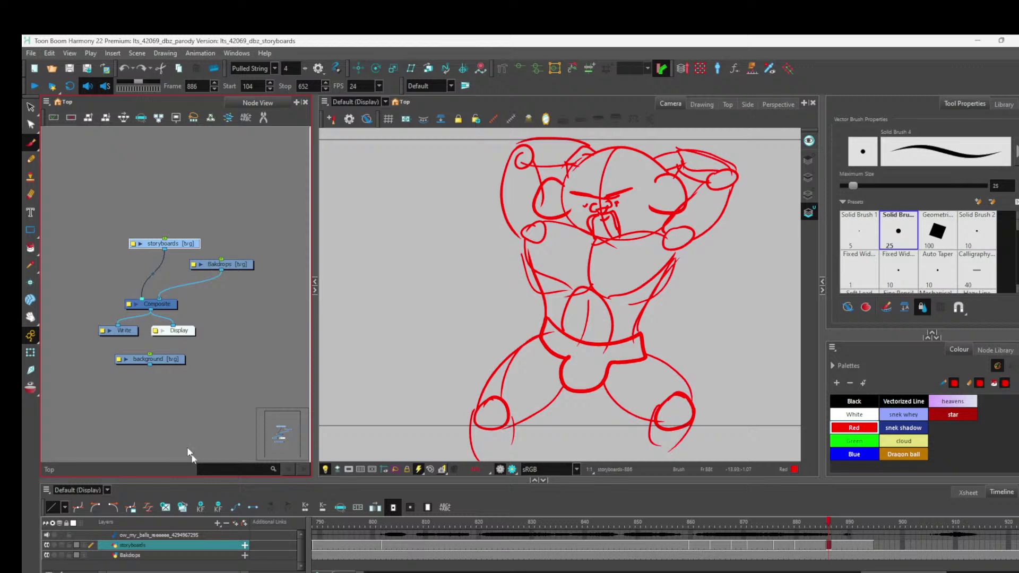
Switch to Discord and open the giveaway thread in the announcements channel of The Lude Crew server.
key(alt+Tab)
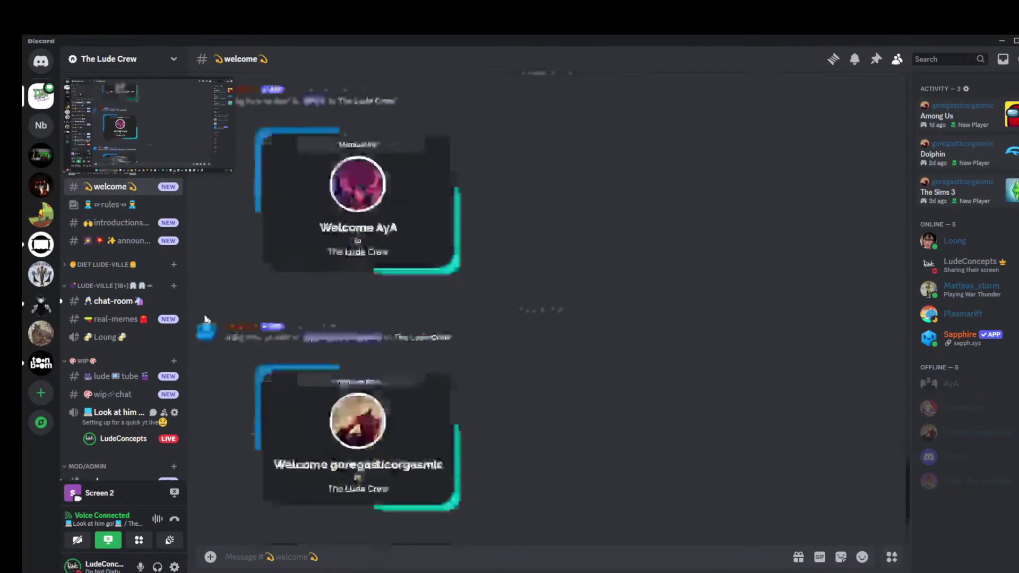
scroll(122, 265, down, 2)
drag(459, 151, 168, 112)
click(122, 187)
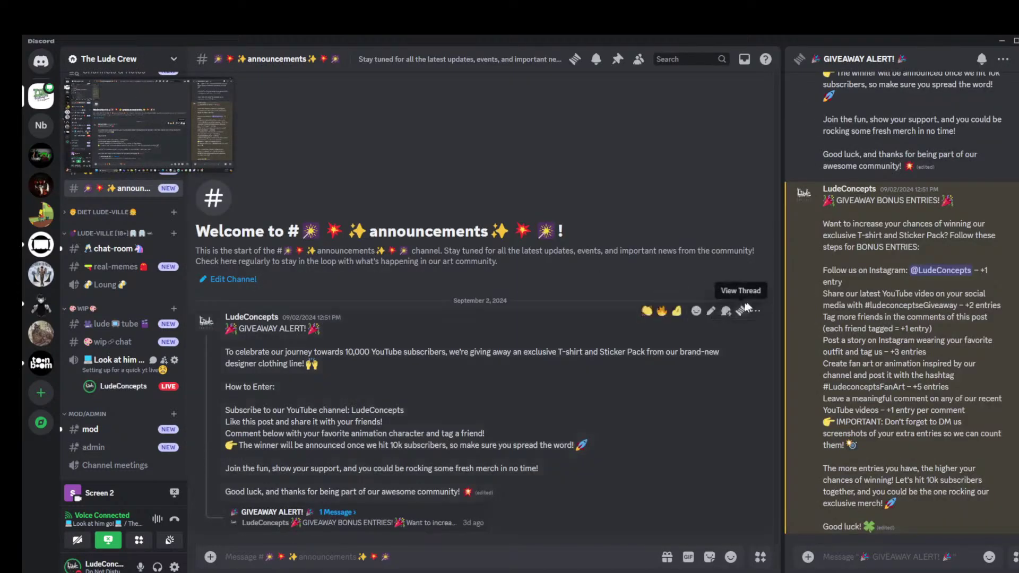
Read through the giveaway thread's entry rules and the bonus entries message.
scroll(909, 276, up, 5)
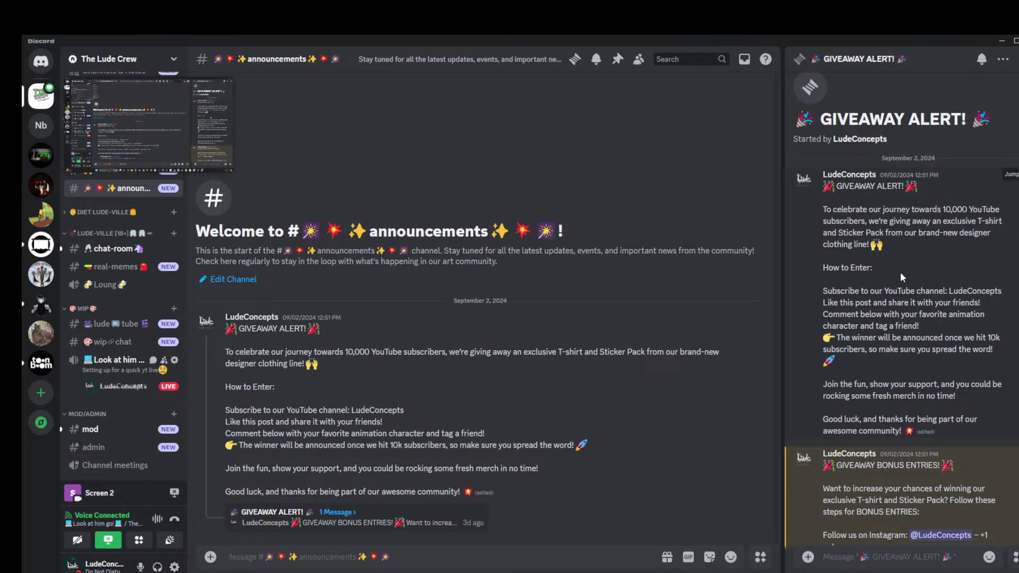
scroll(867, 251, down, 2)
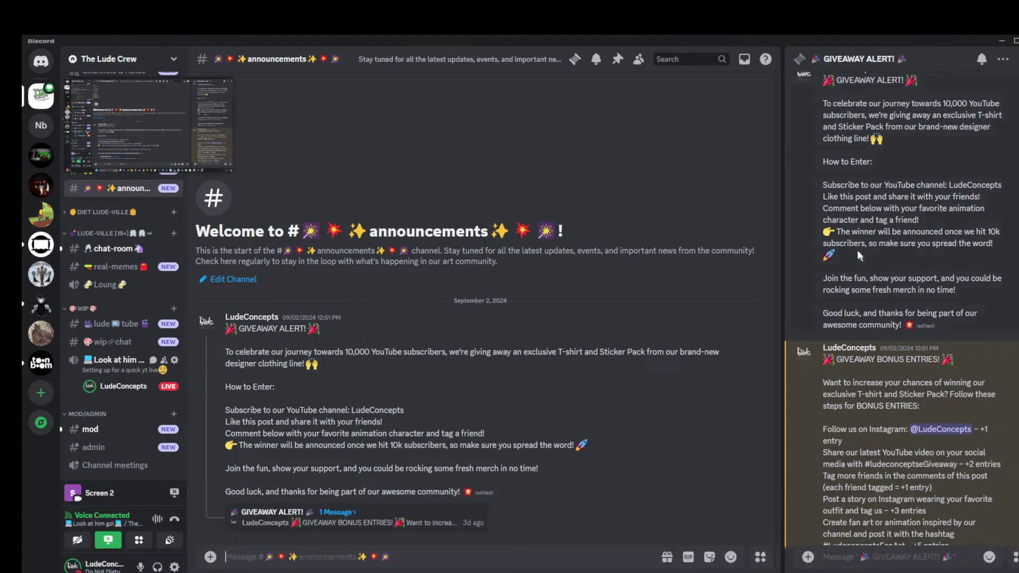
scroll(854, 260, down, 1)
scroll(857, 271, down, 2)
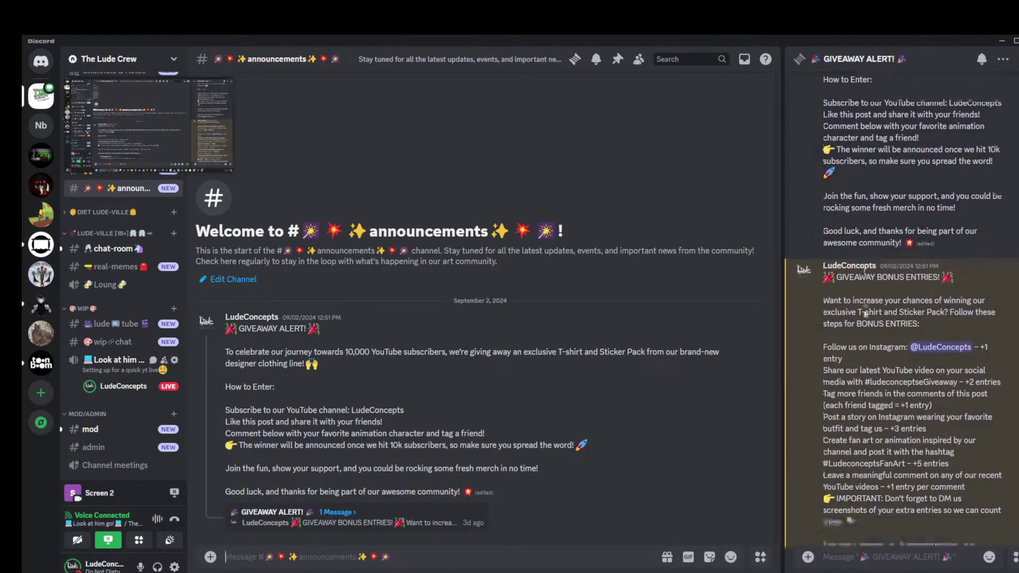